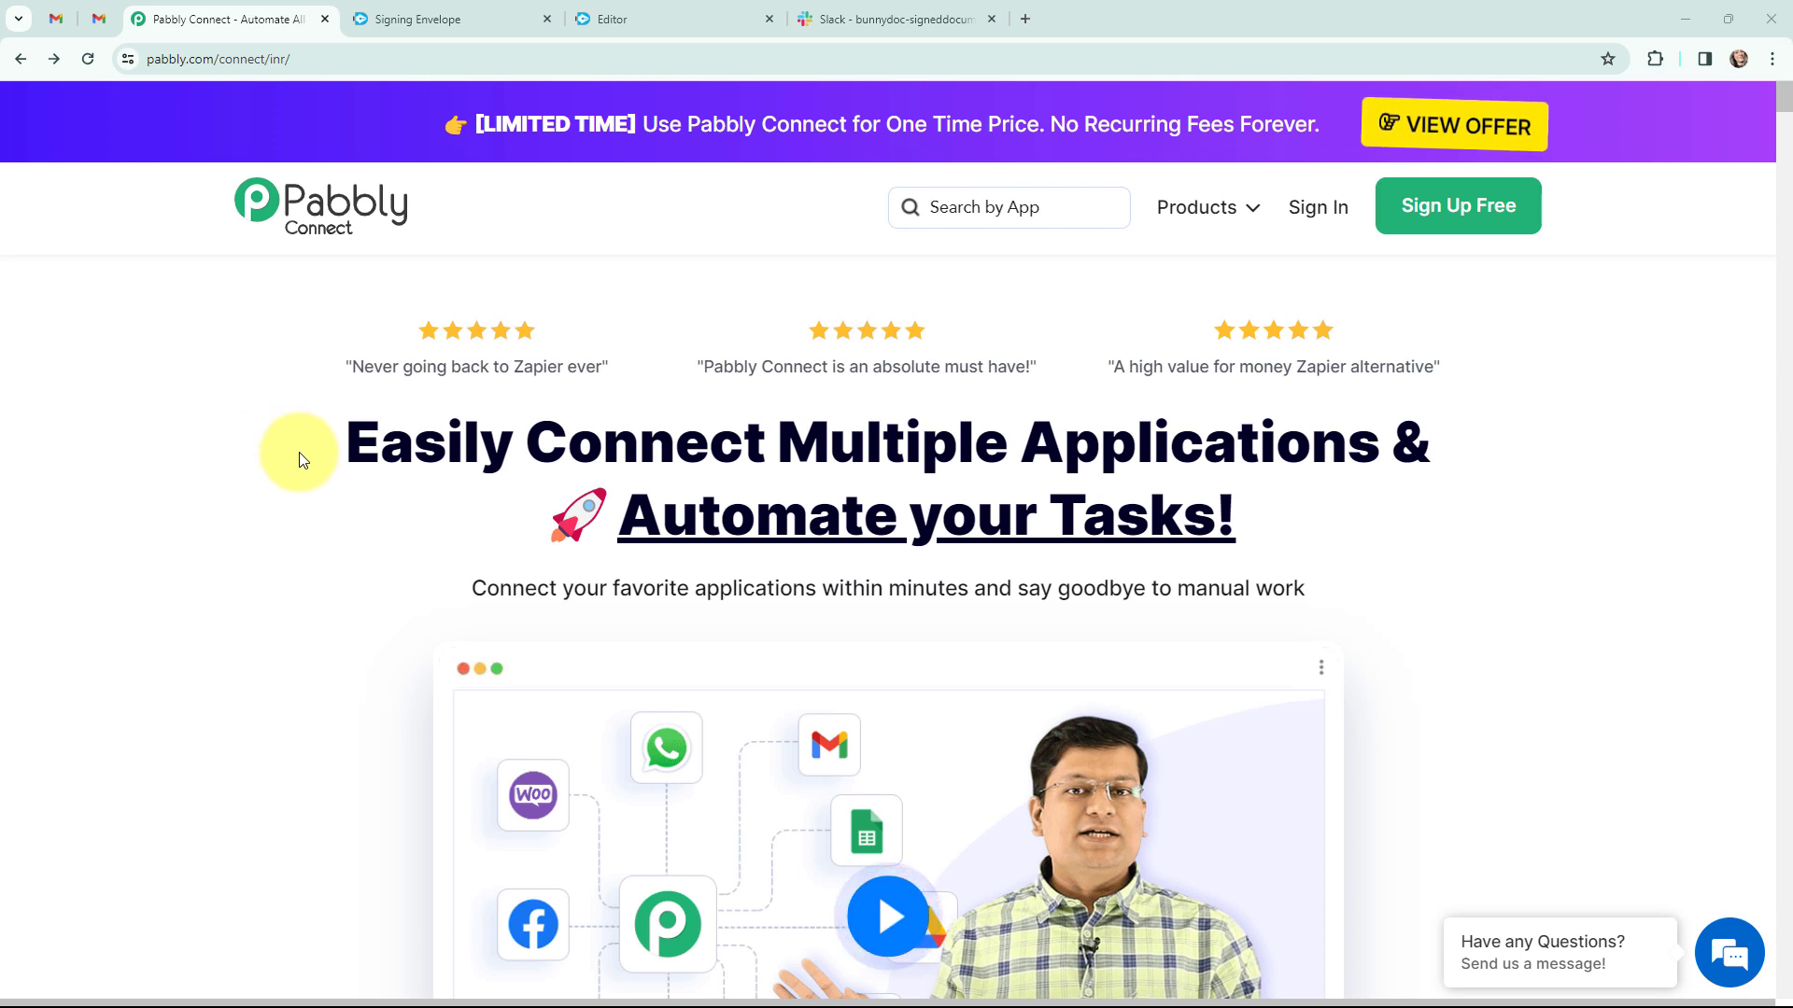
Step: Review the BunnyDoc signature request e-mail in Gmail and the team message in Slack's bunnydoc-signeddocuments channel
left_click(99, 18)
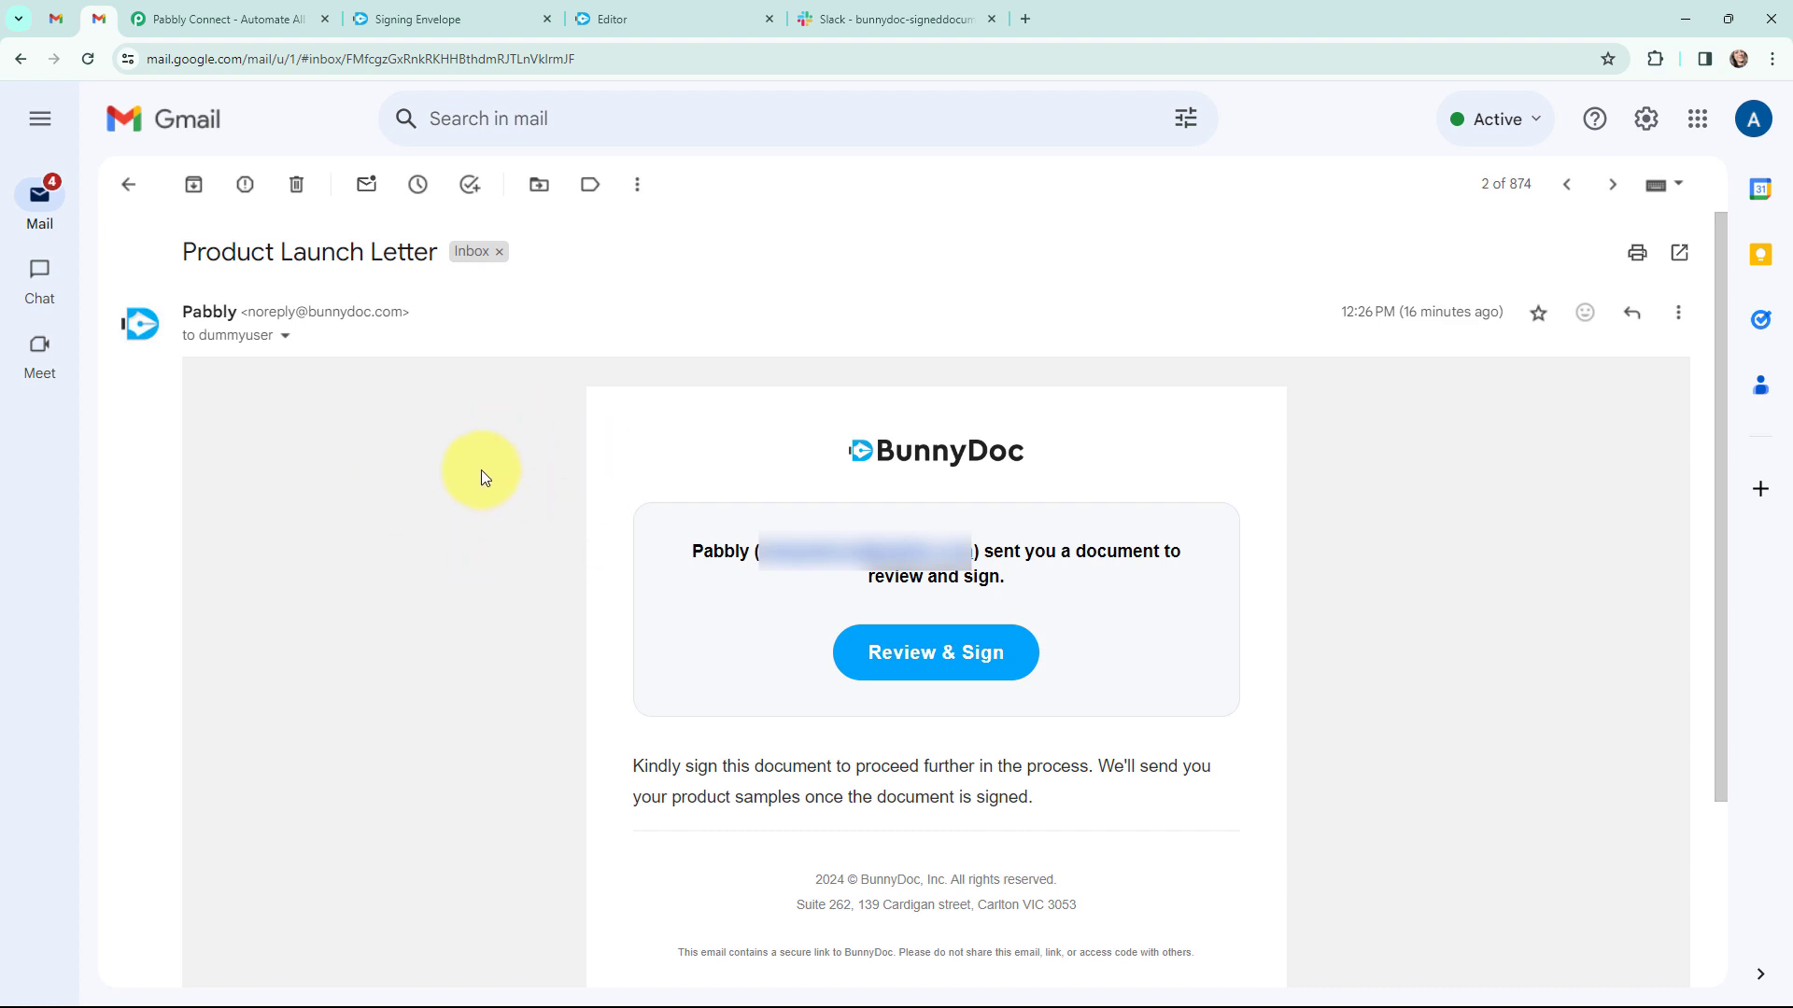
left_click(912, 17)
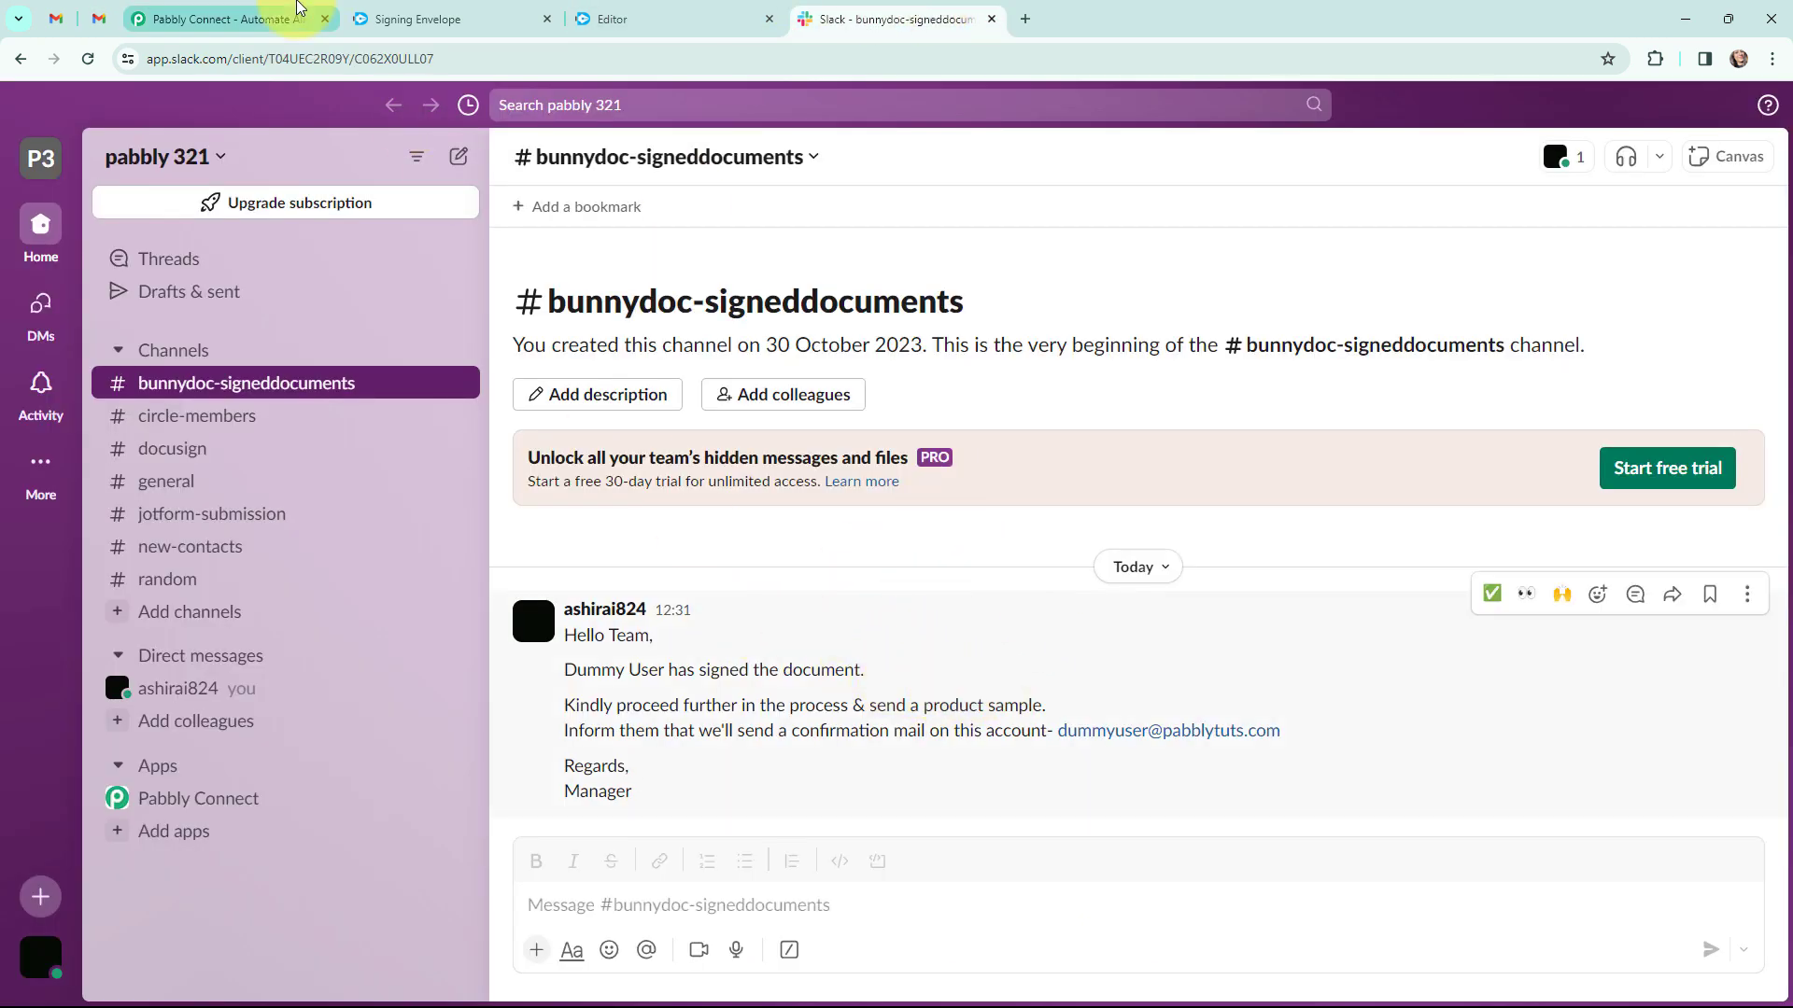
Step: Switch to the Pabbly website, sign in and access the Pabbly Connect dashboard
left_click(245, 18)
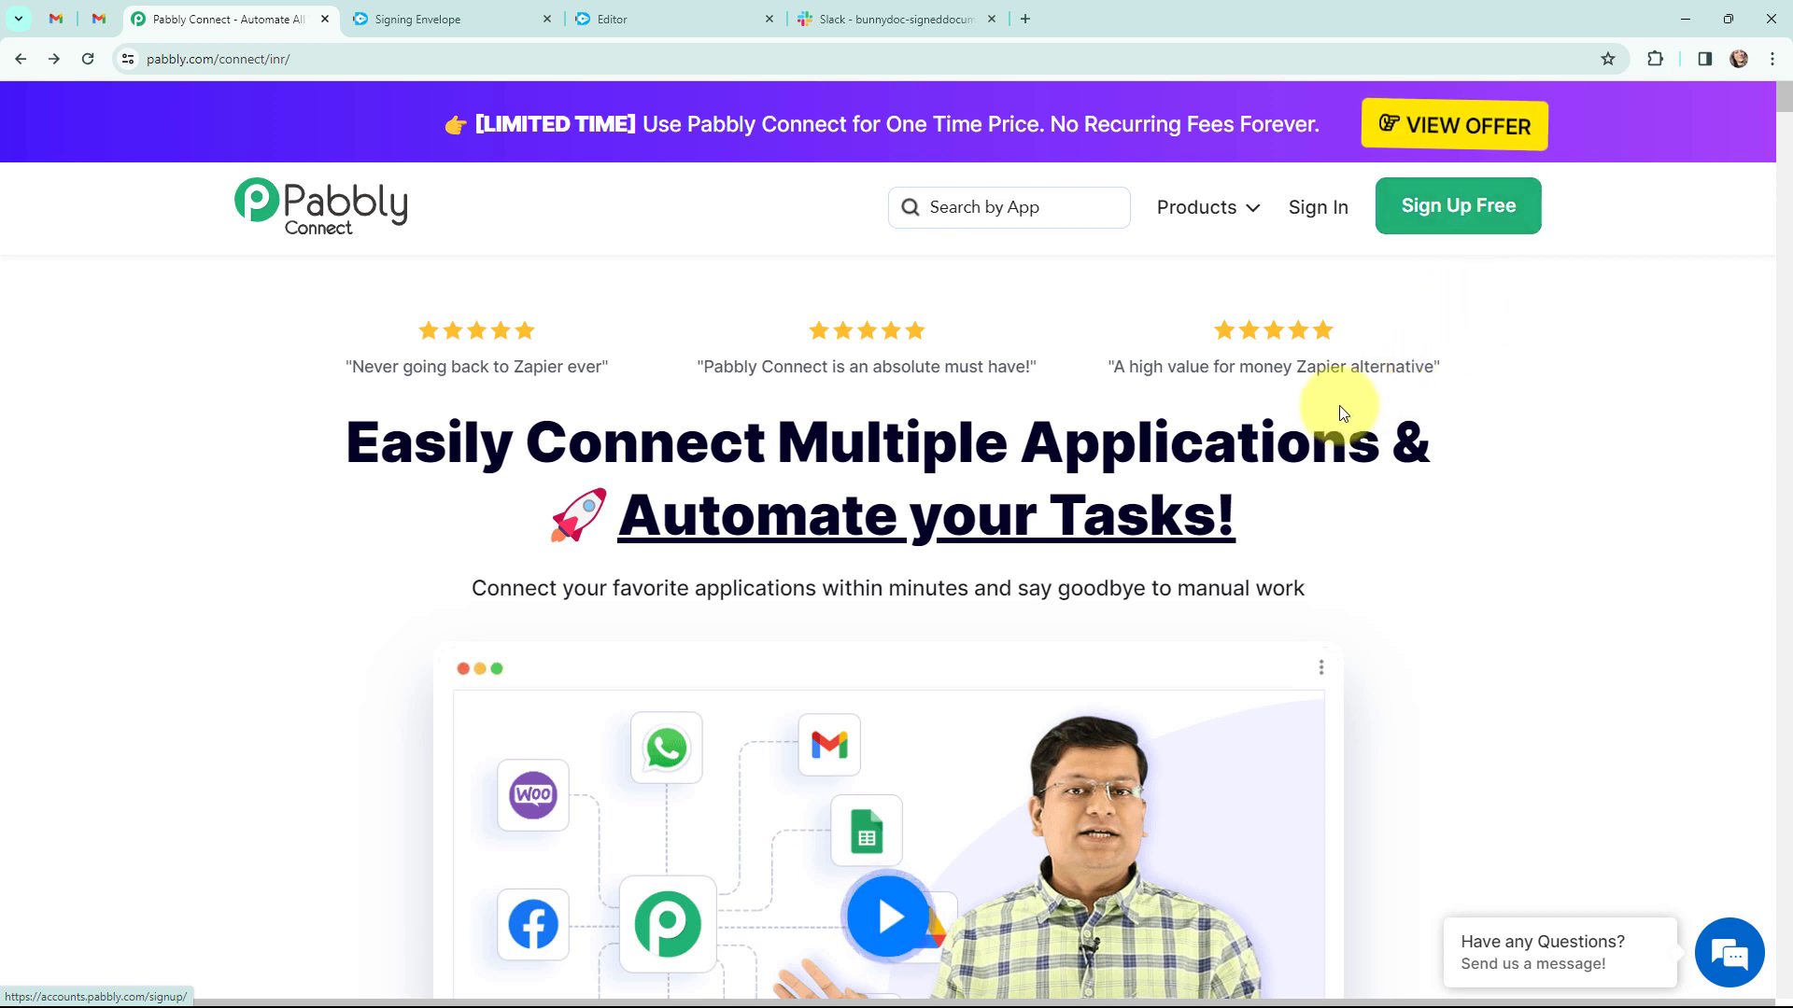
left_click(1317, 216)
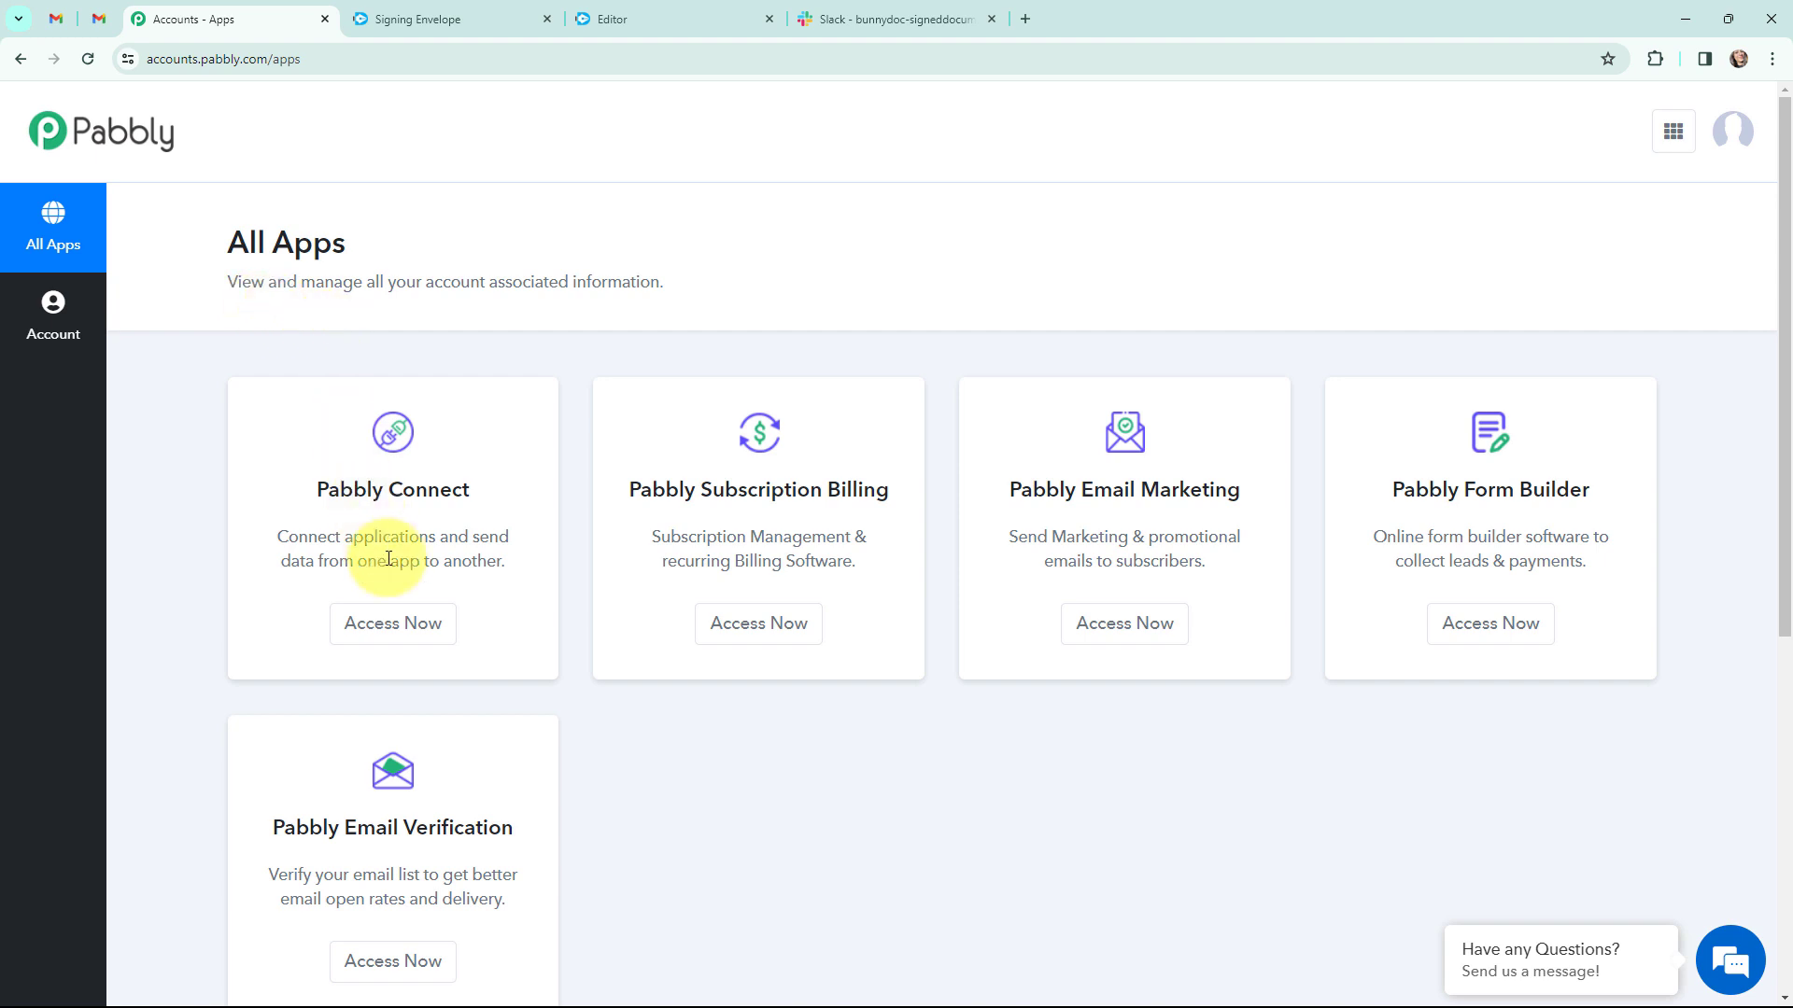
left_click(390, 625)
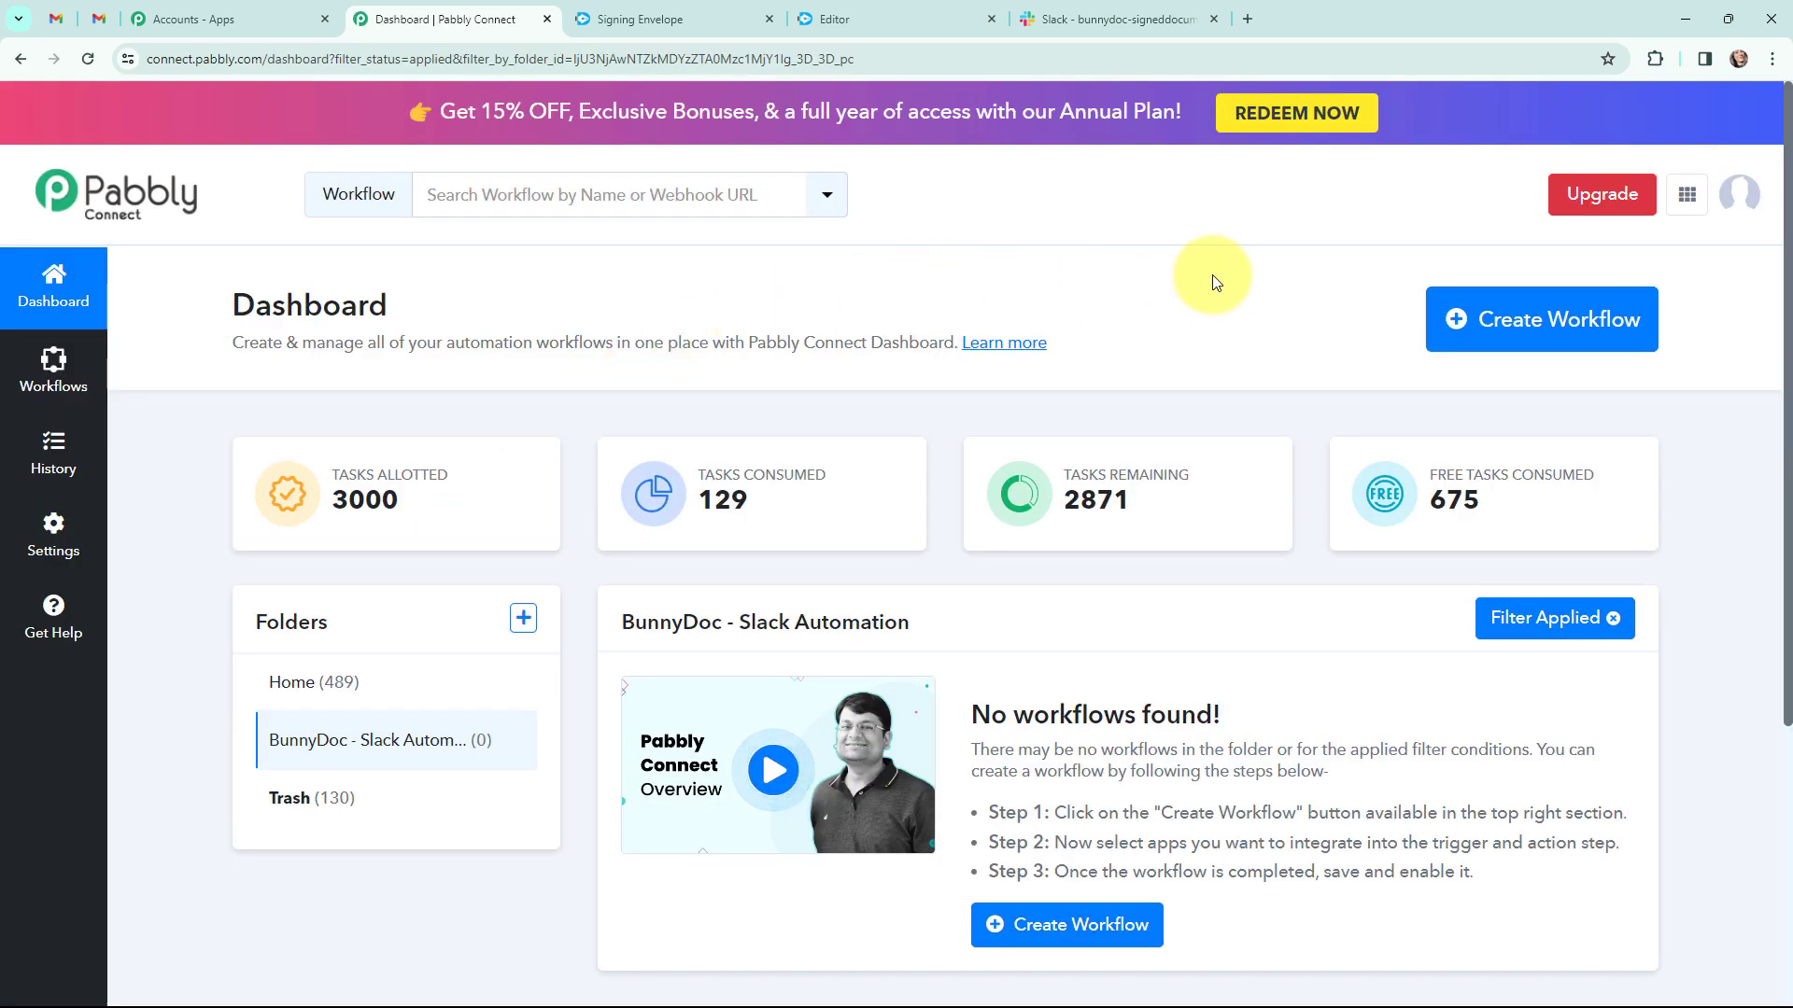
Step: Create a workflow named "Send Slack Channel Message for Signed Document in BunnyDoc Automatically" in the BunnyDoc - Slack Automation folder
left_click(1511, 334)
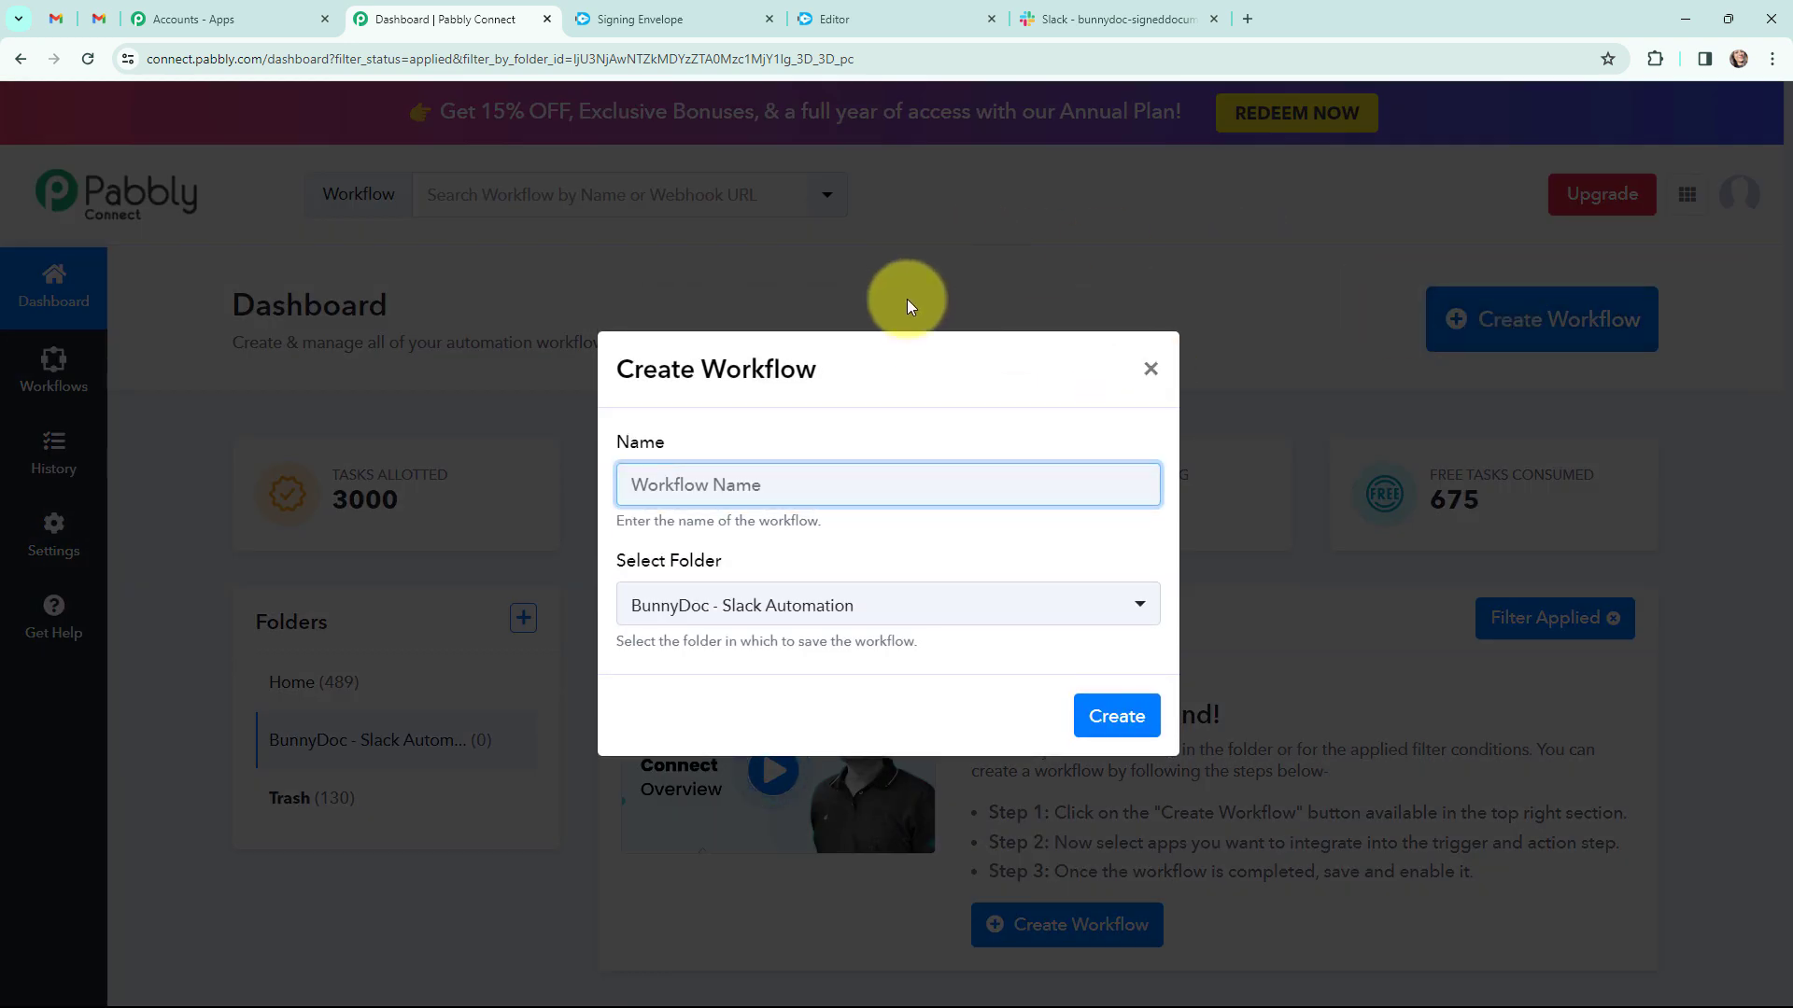
key("ctrl+v")
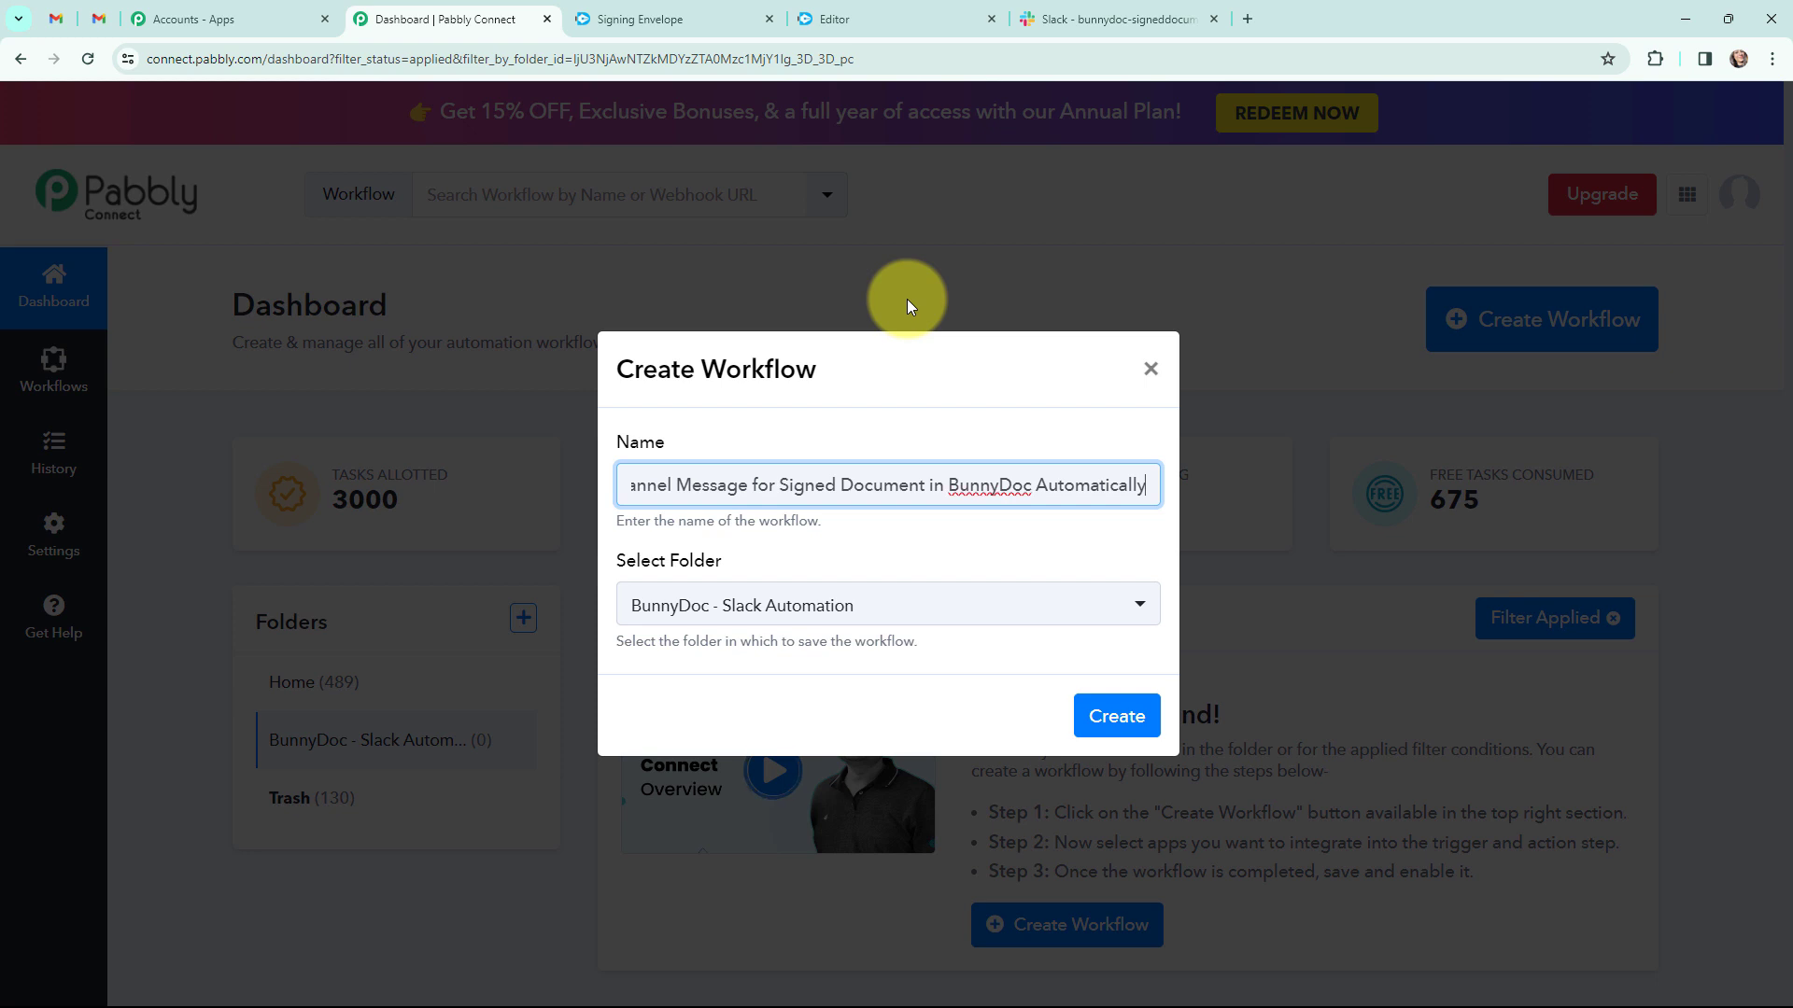
left_click(844, 472)
key("Left")
key("Left")
key("Left")
key("Left")
key("Left")
key("Left")
key("Left")
key("Left")
key("Left")
key("Left")
key("Left")
key("Left")
key("Left")
key("Left")
key("Left")
key("Left")
key("Left")
key("Left")
key("Left")
key("Left")
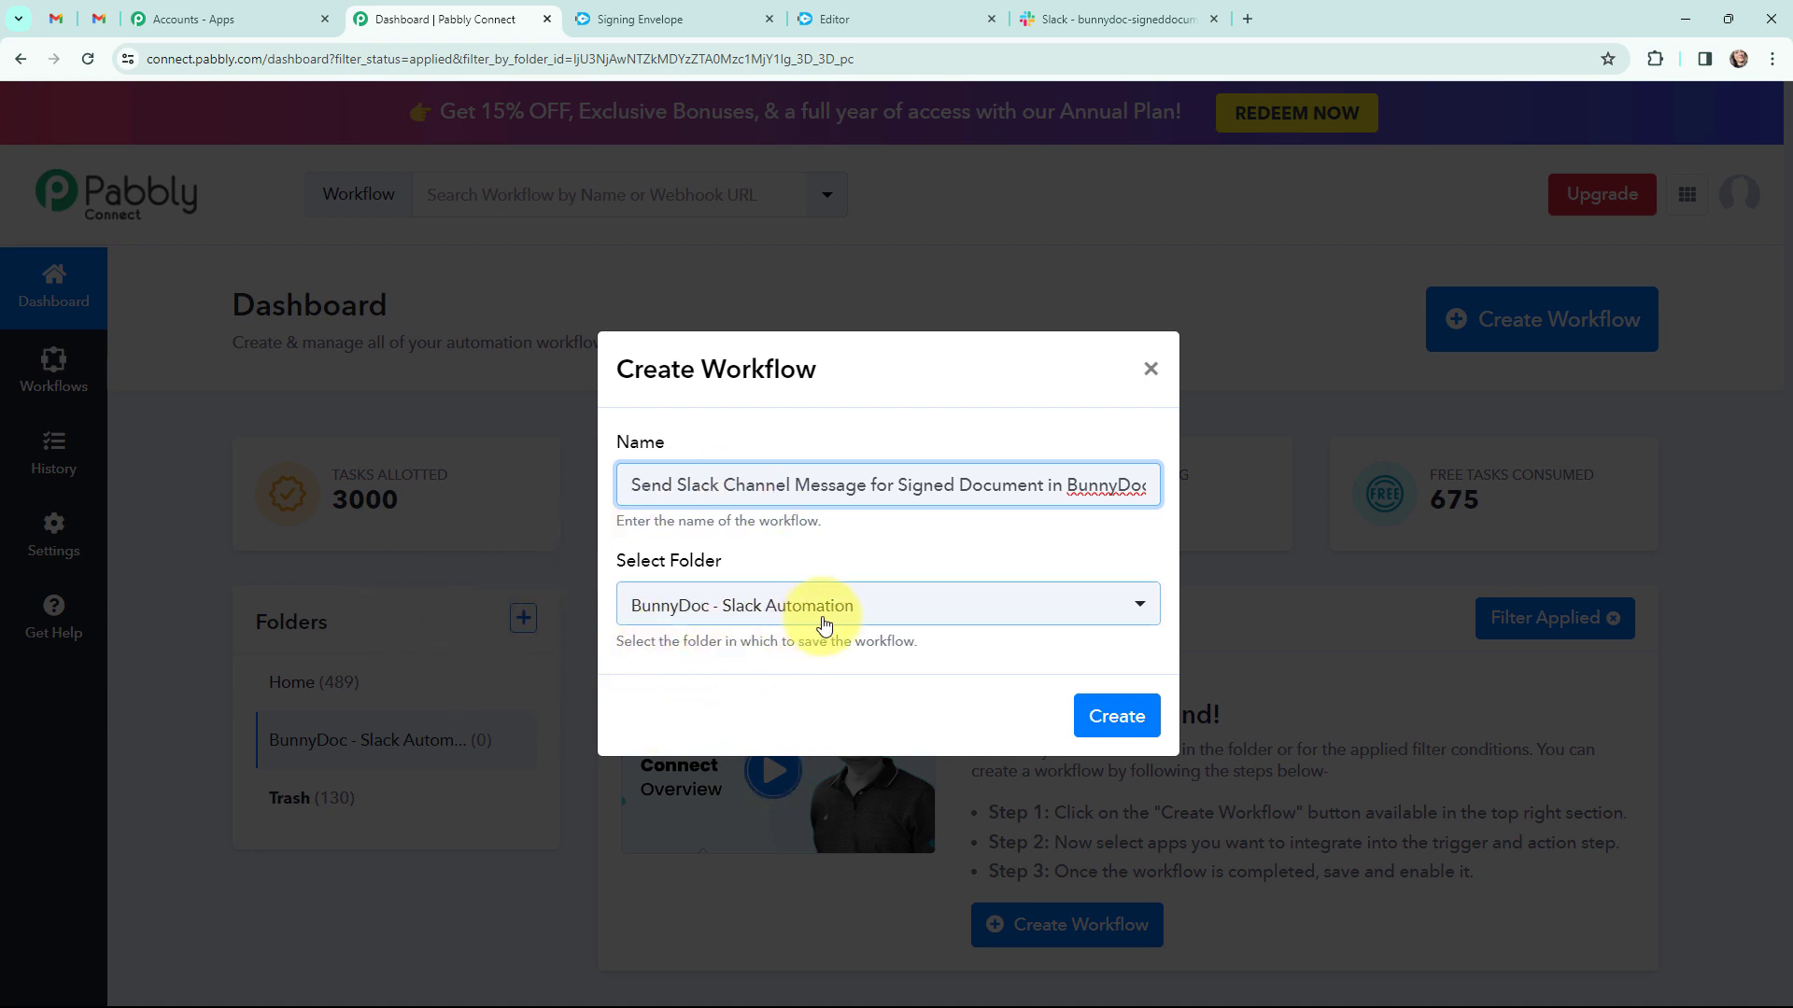
left_click(1111, 715)
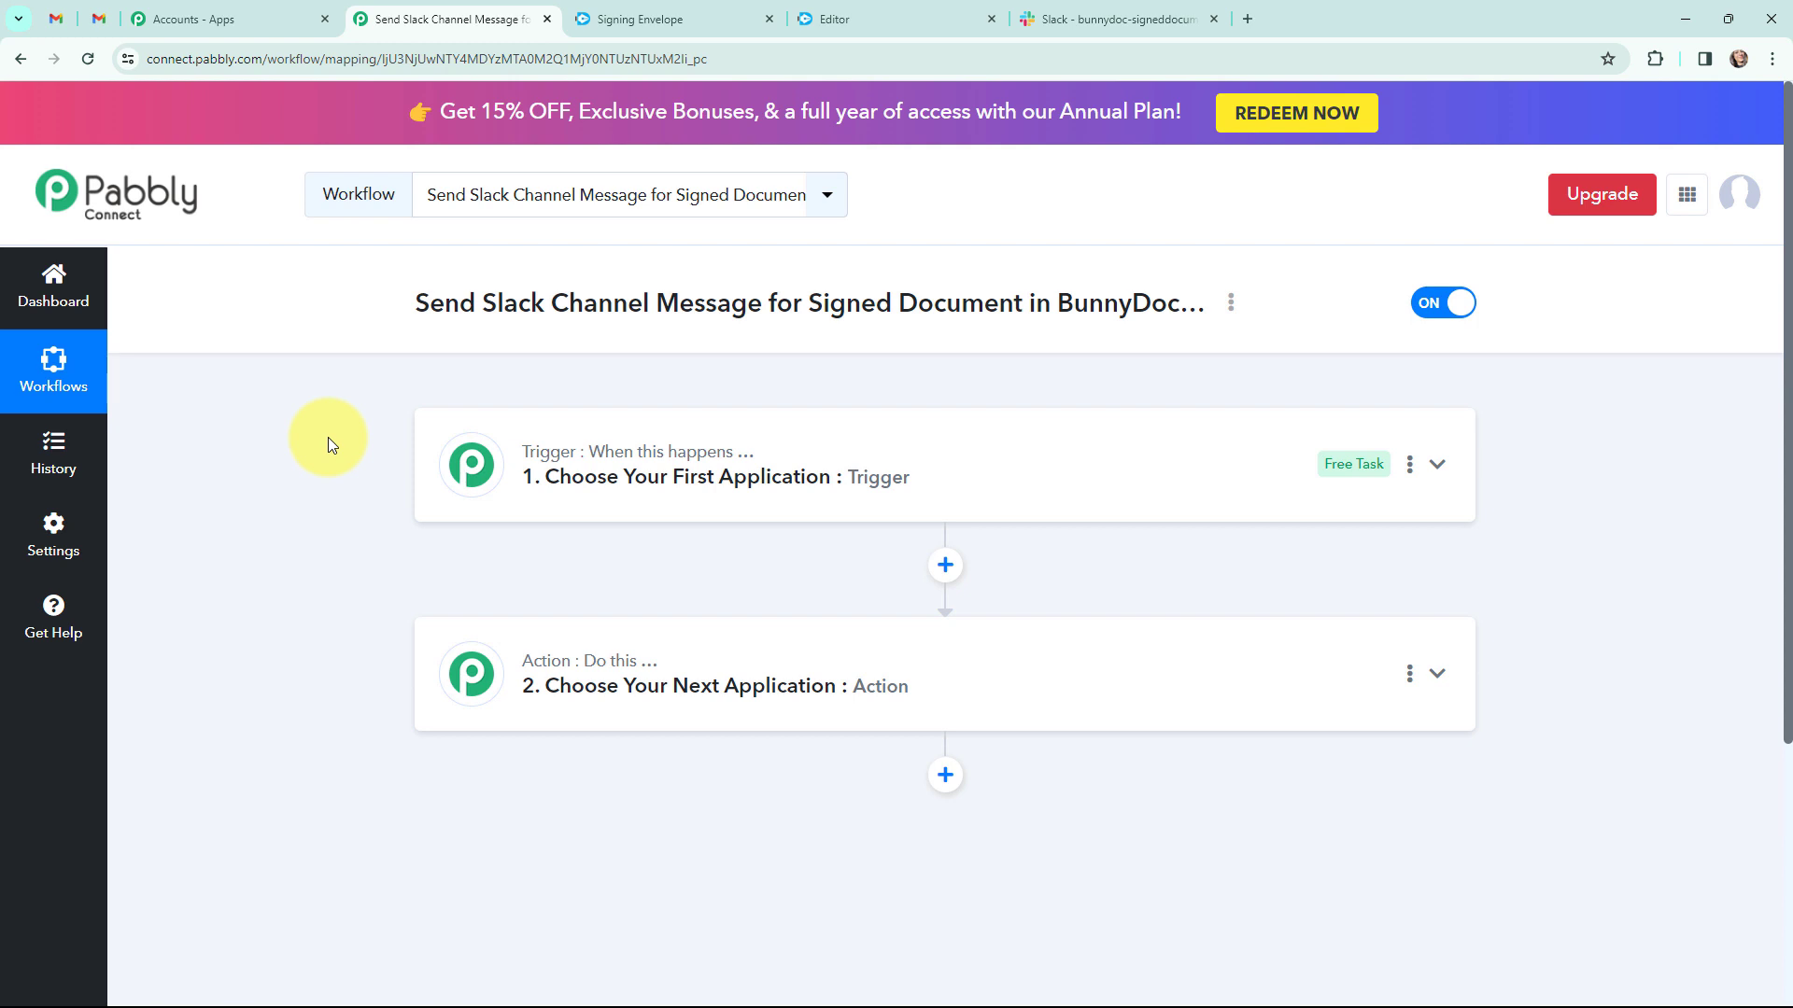
Step: Revisit the Slack channel message and the Product Launch Letter e-mail in Gmail, and return to the Pabbly workflow
left_click(1073, 17)
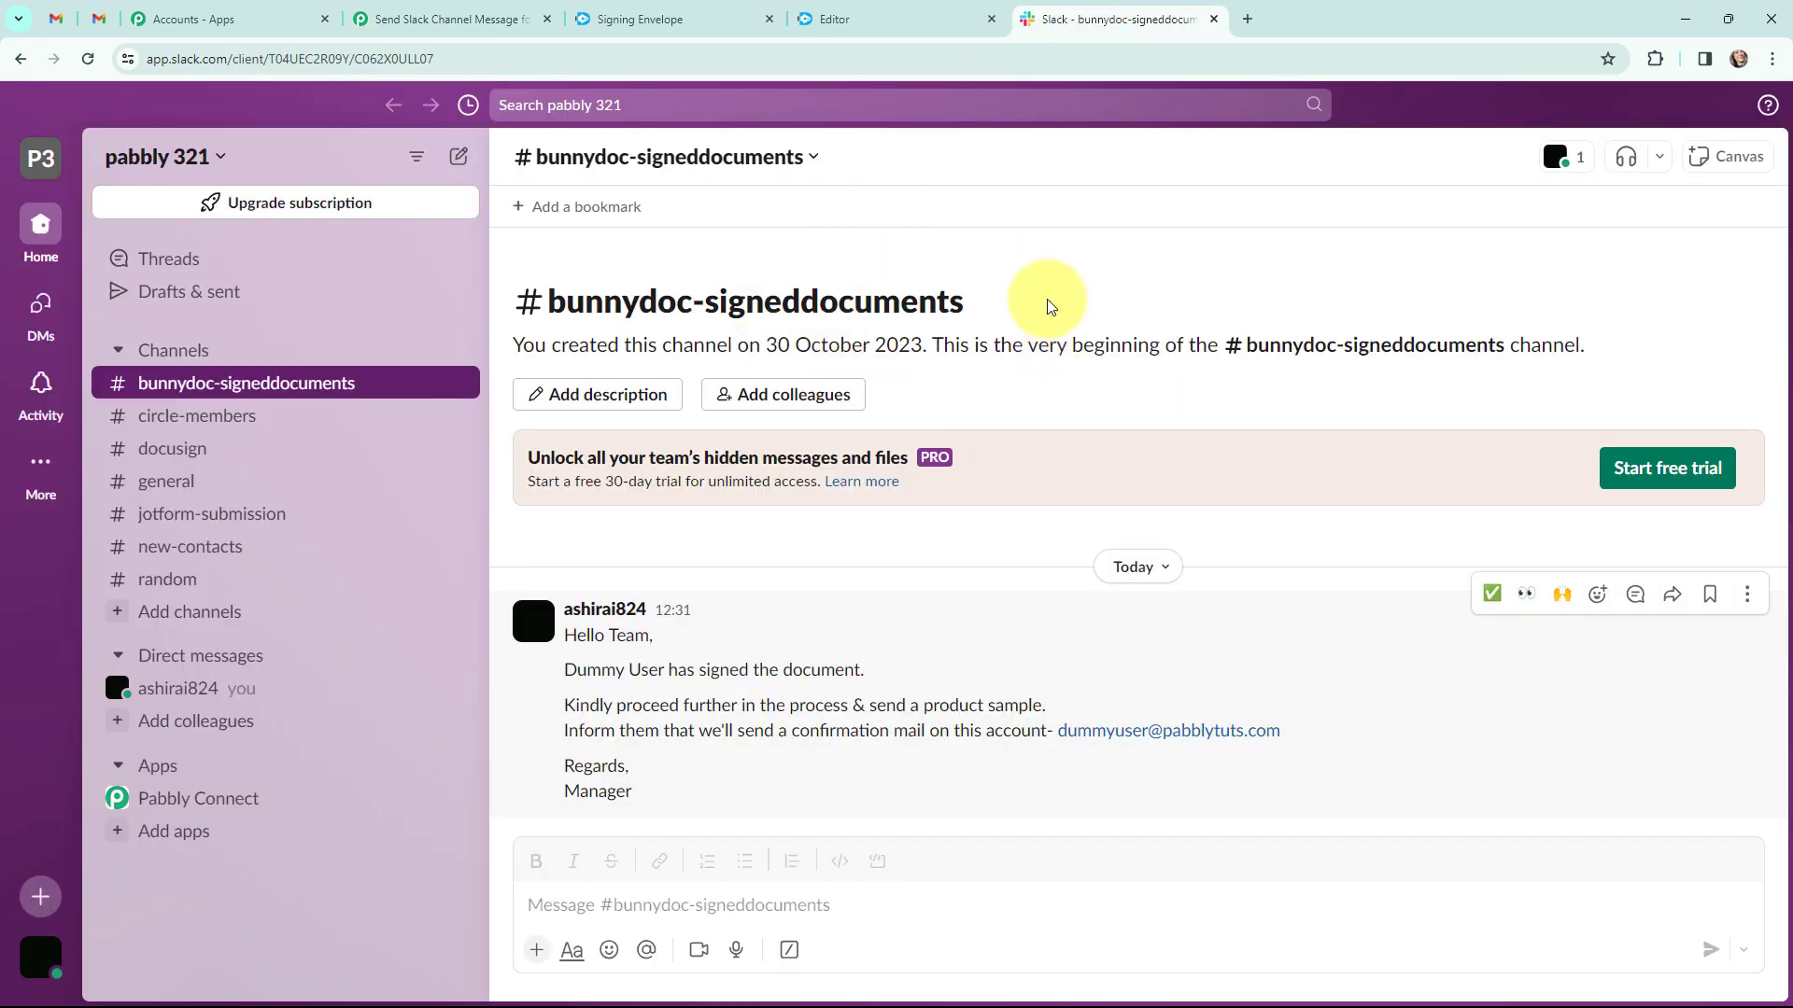
left_click(100, 15)
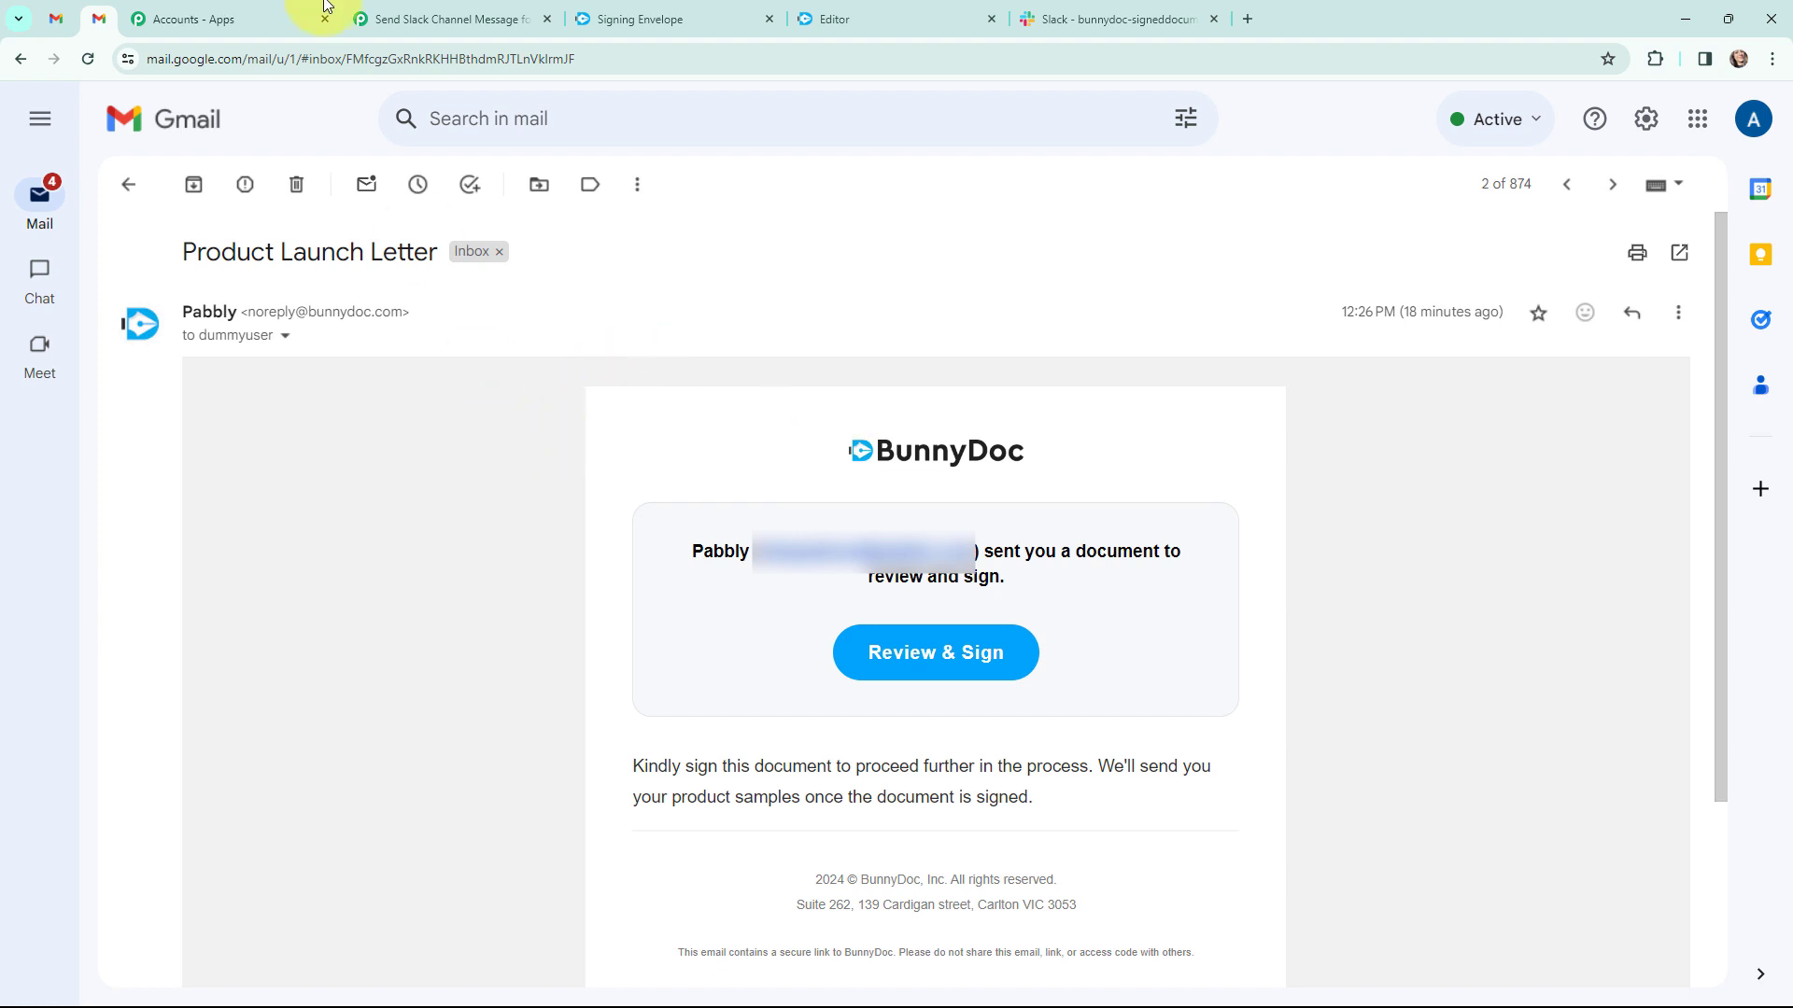
left_click(416, 15)
Step: Set the workflow's trigger to the BunnyDoc app with the event Signature Request Signed
left_click(481, 464)
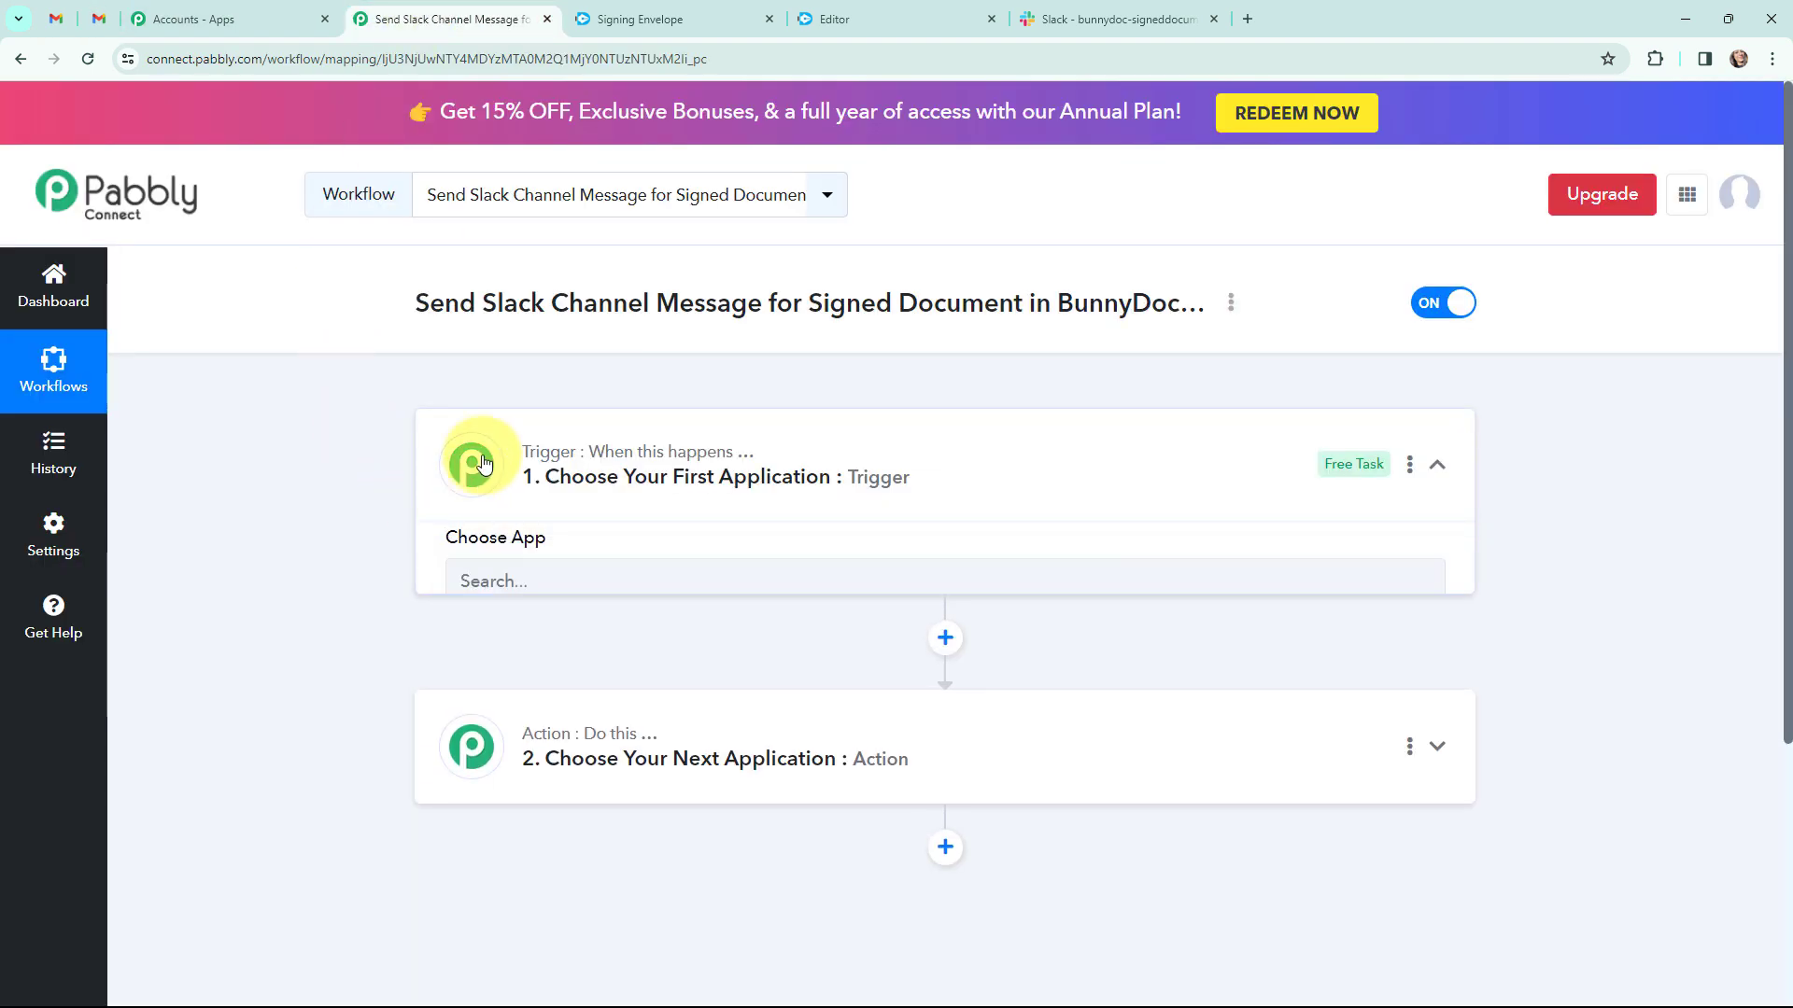
left_click(568, 585)
type("bunnydoc")
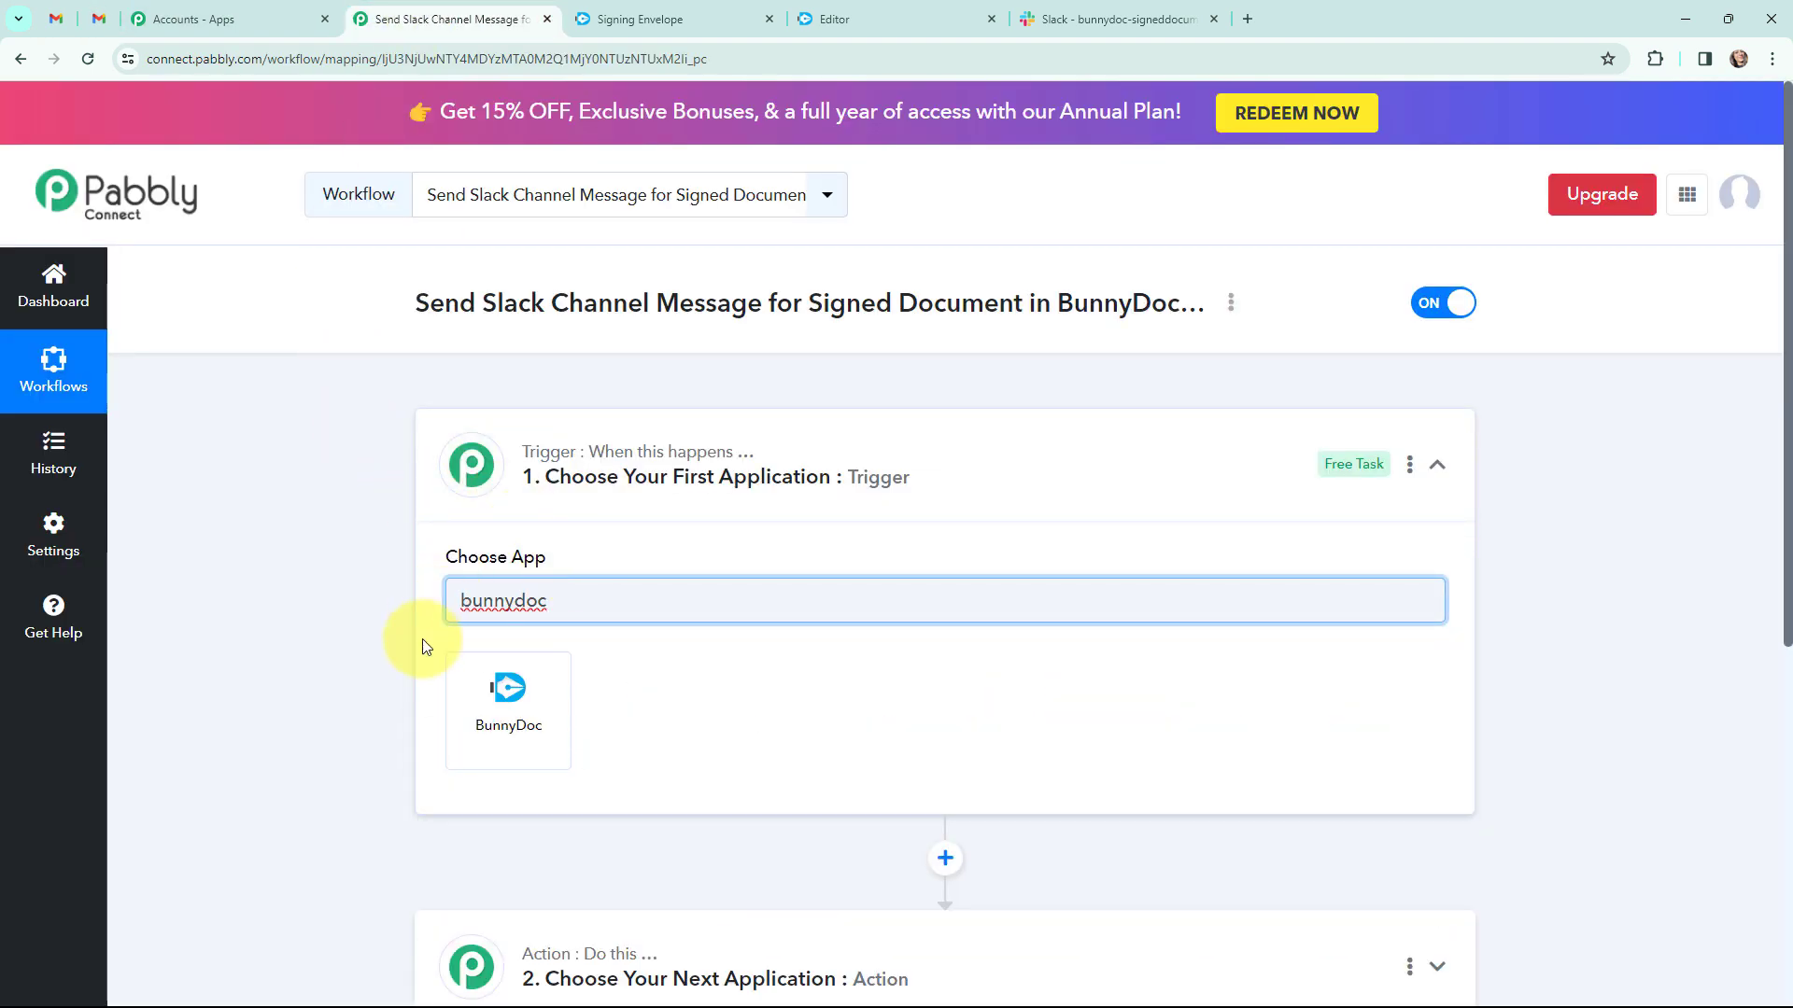
left_click(504, 698)
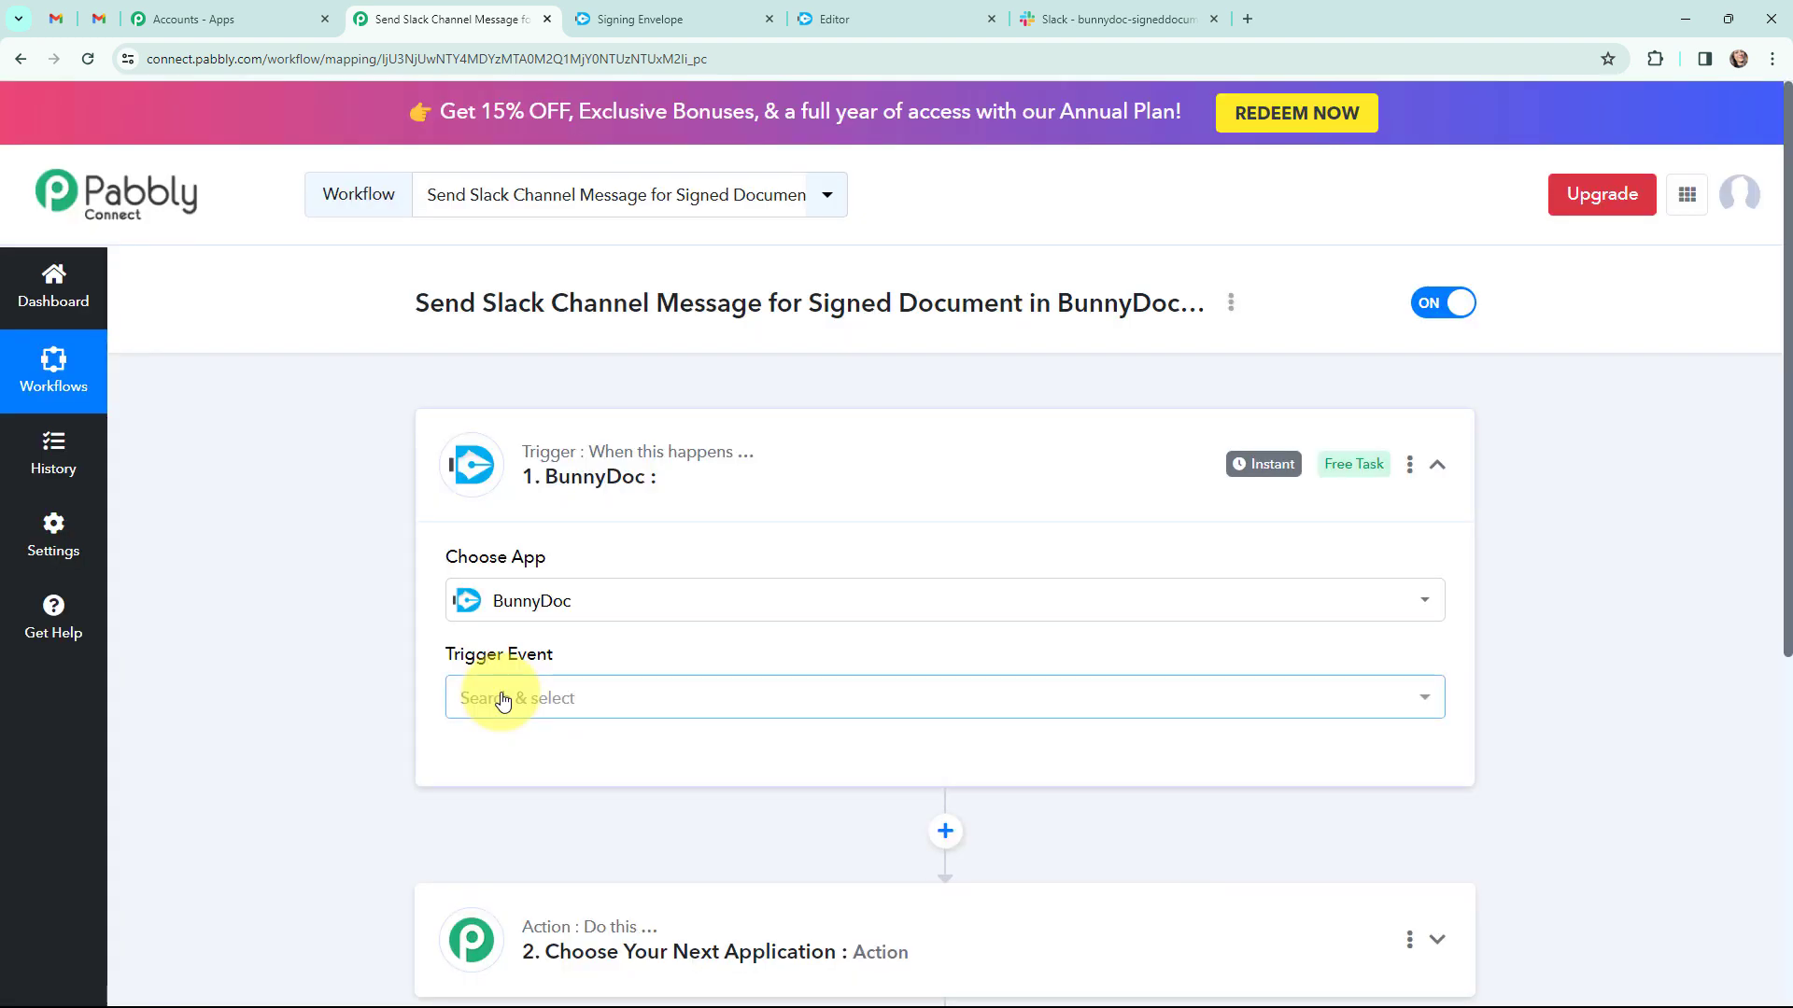
left_click(476, 699)
scroll(620, 788, "down", 2)
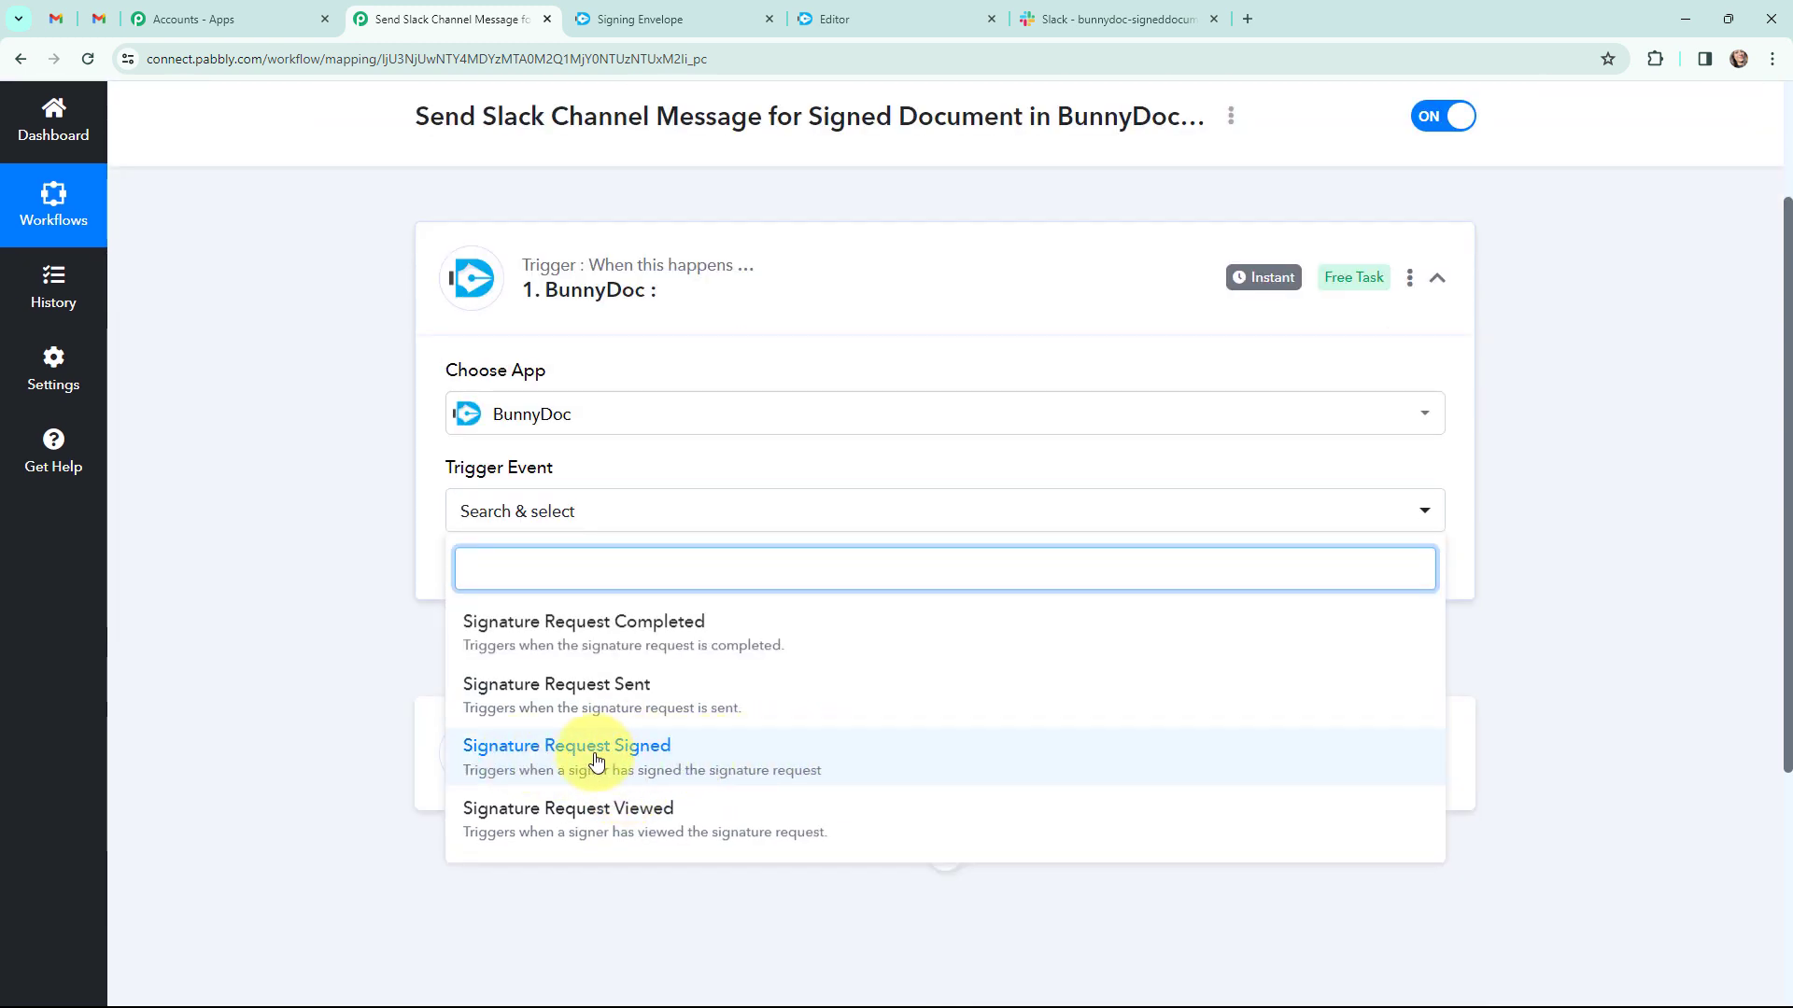
left_click(855, 761)
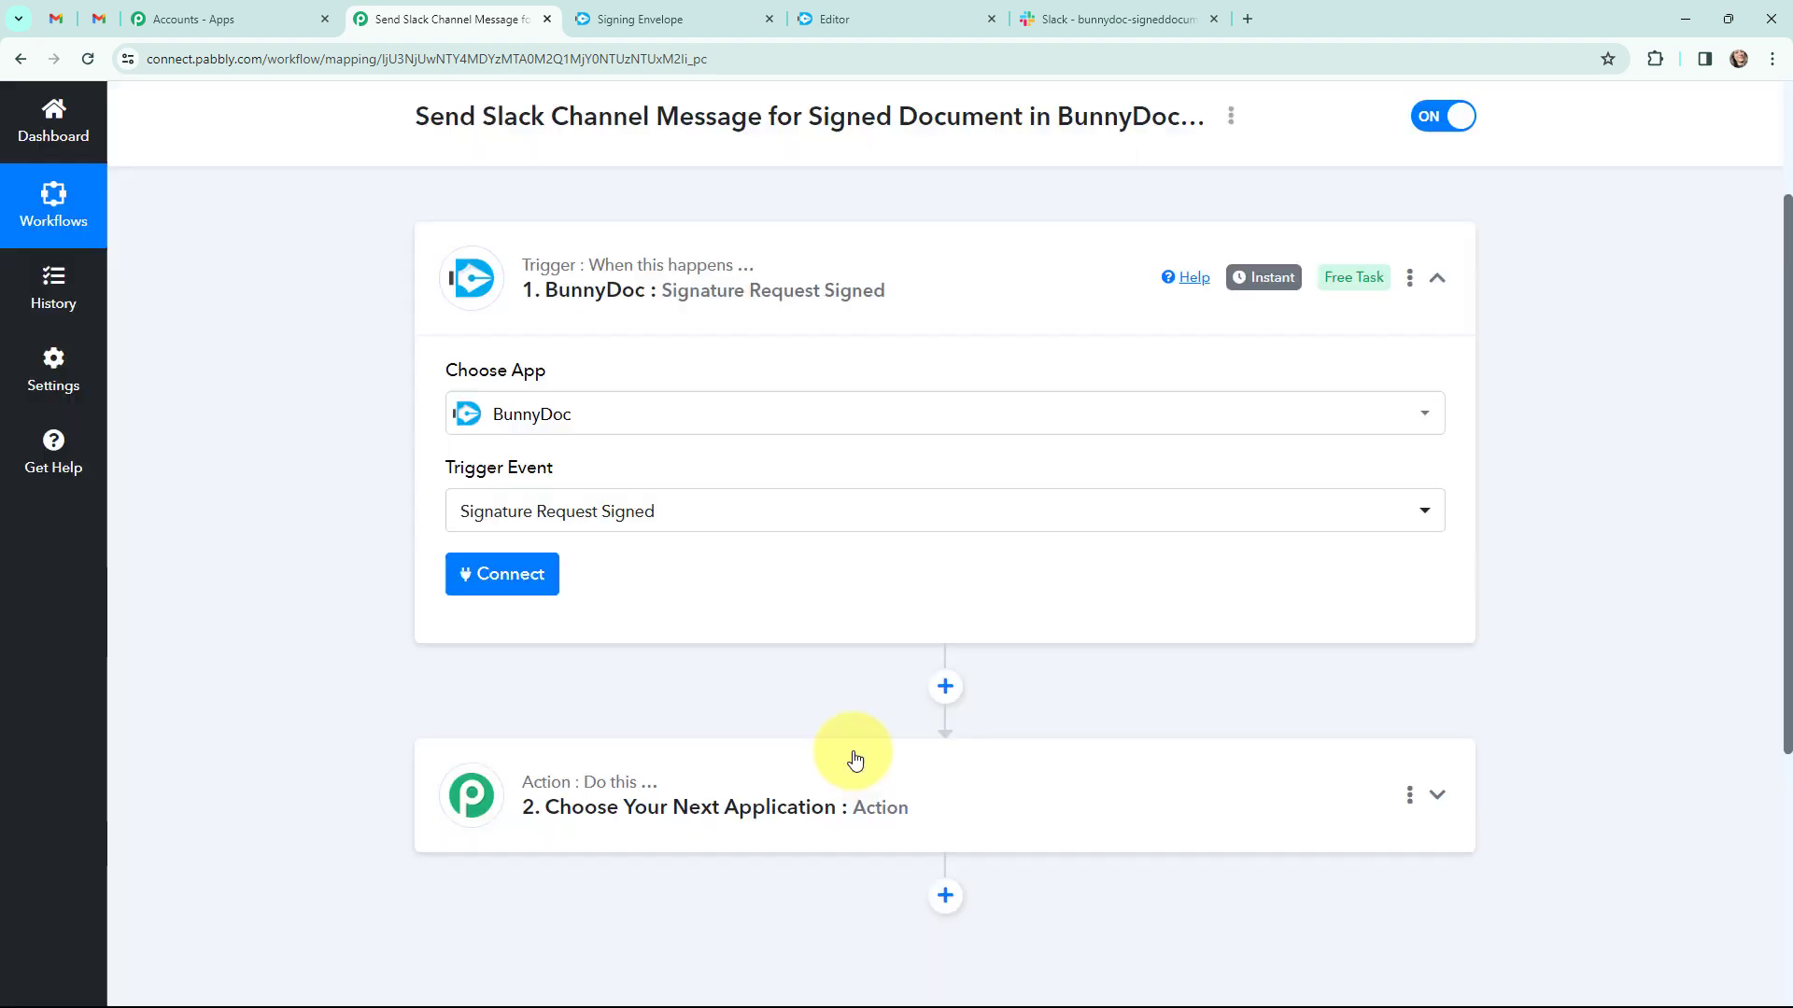
Step: Set the workflow's action to the Slack app with the event Send Channel Message
left_click(473, 776)
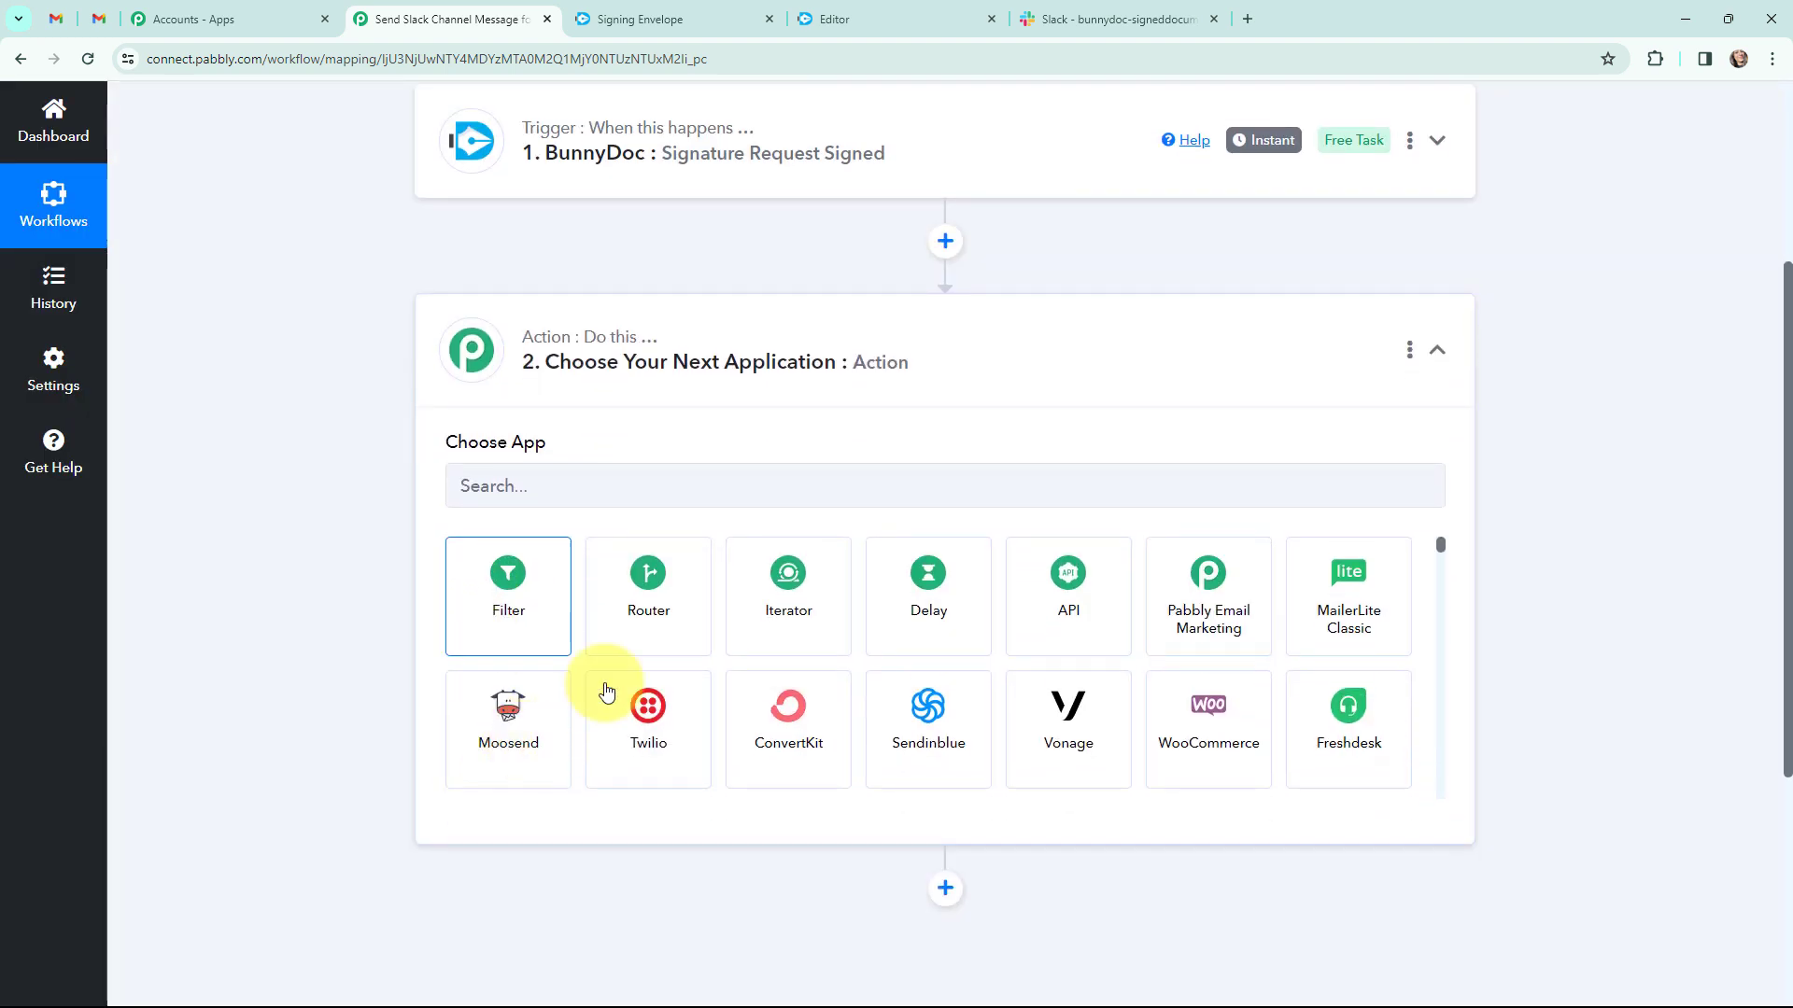
left_click(663, 493)
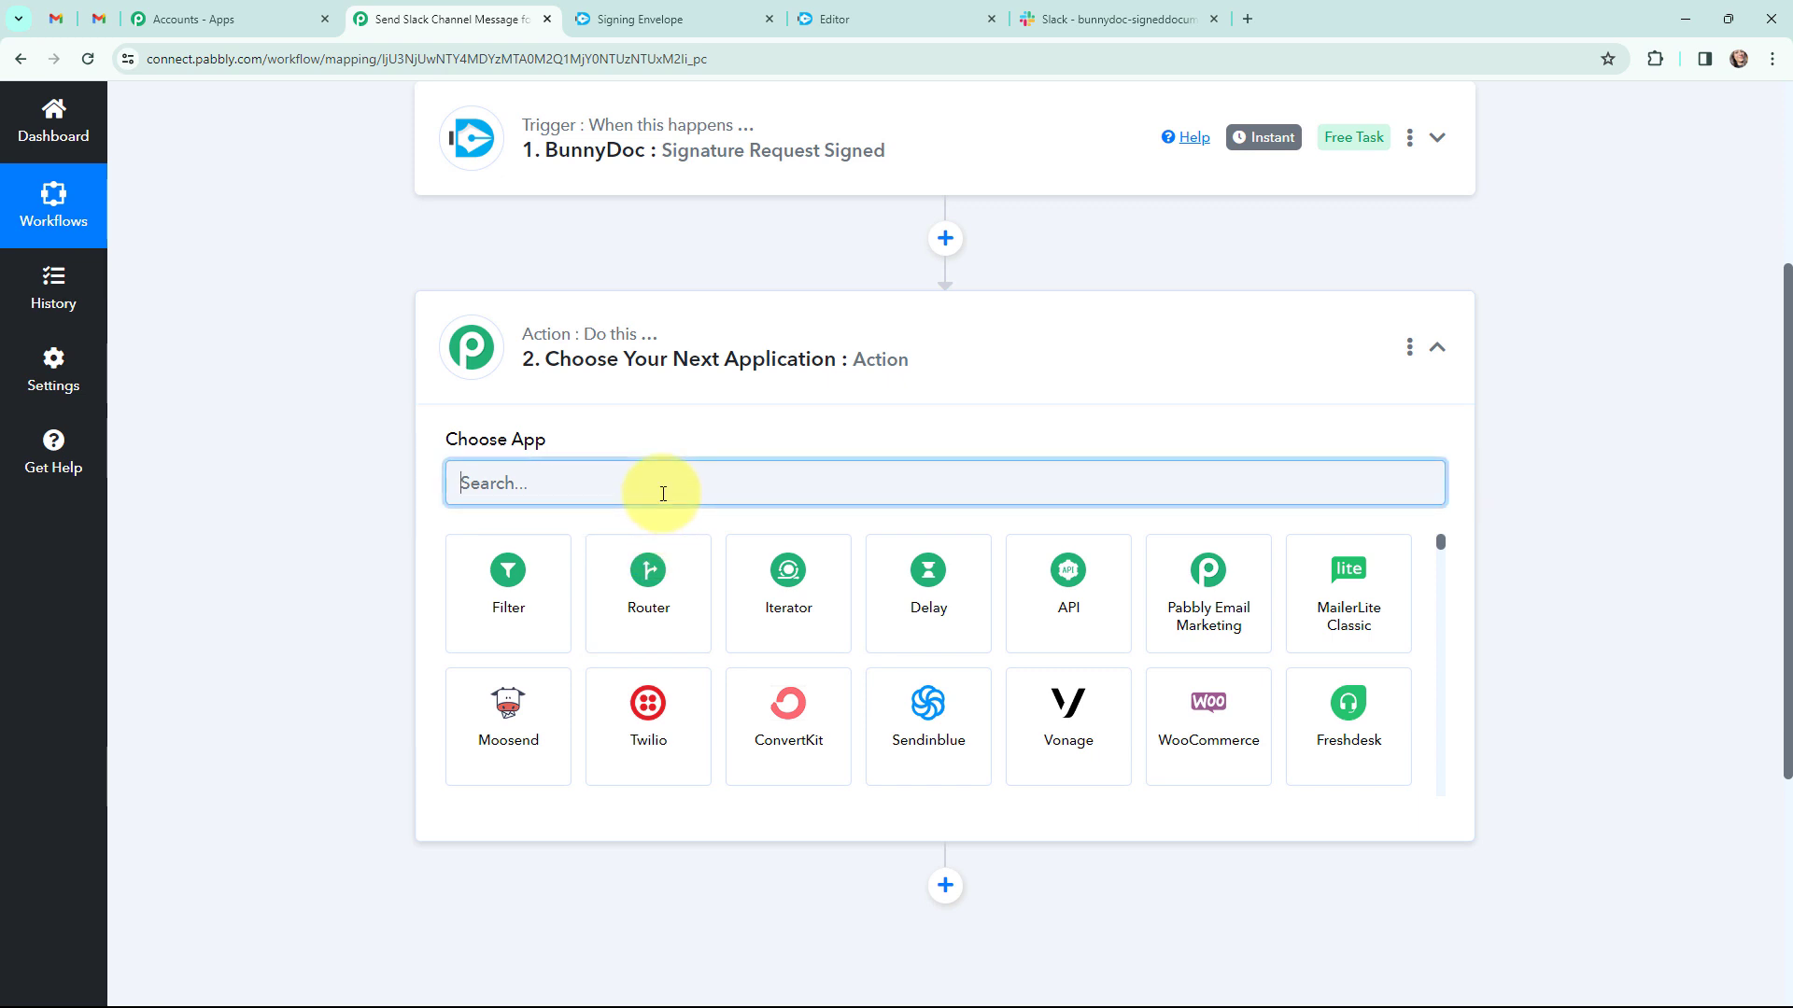
type("slack")
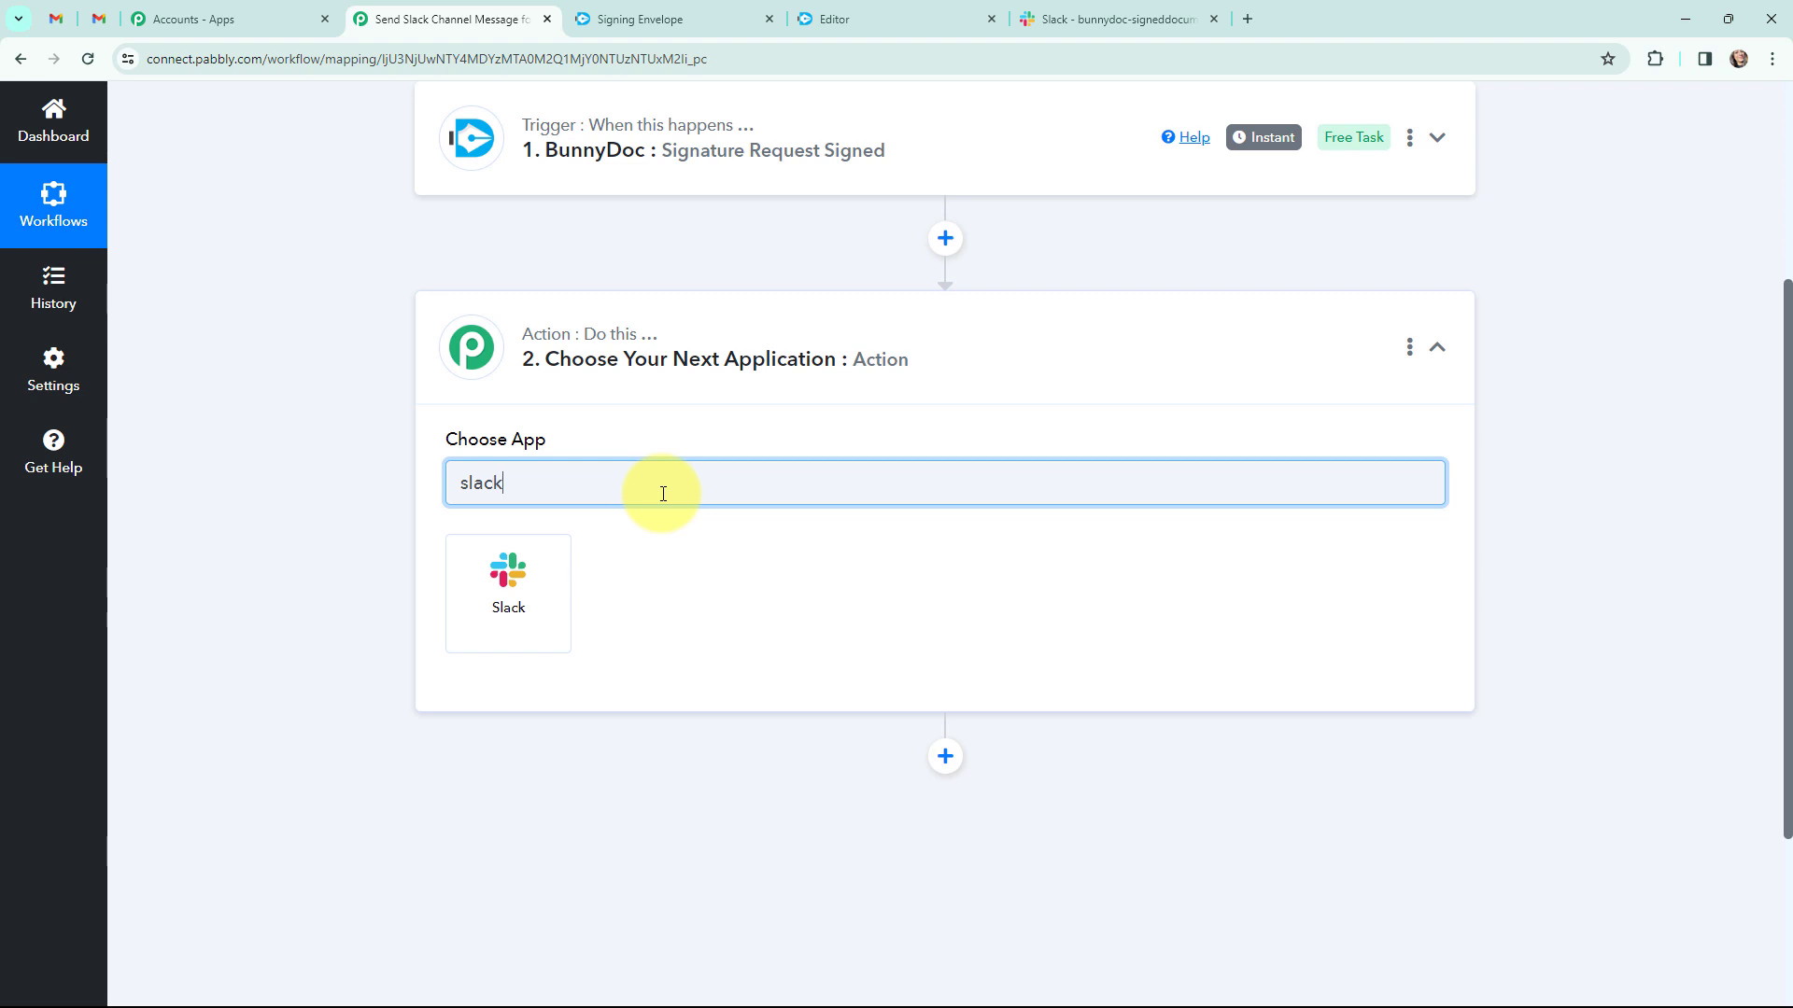
left_click(548, 555)
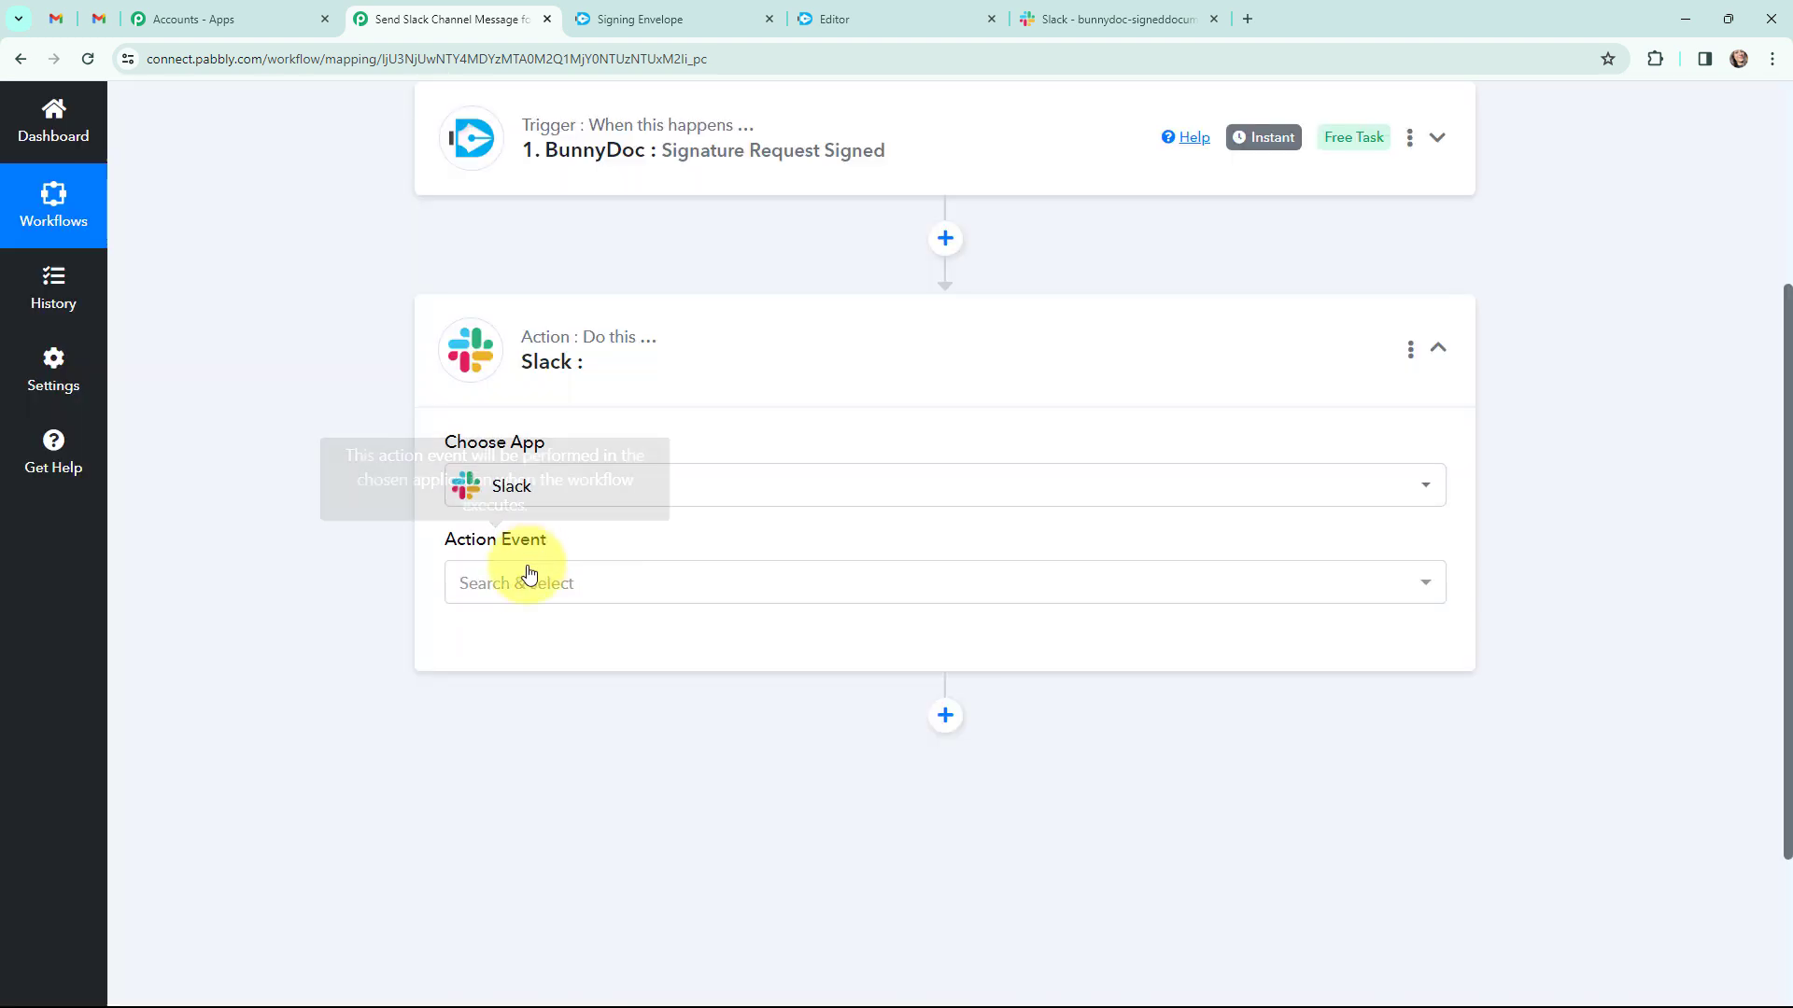
left_click(520, 580)
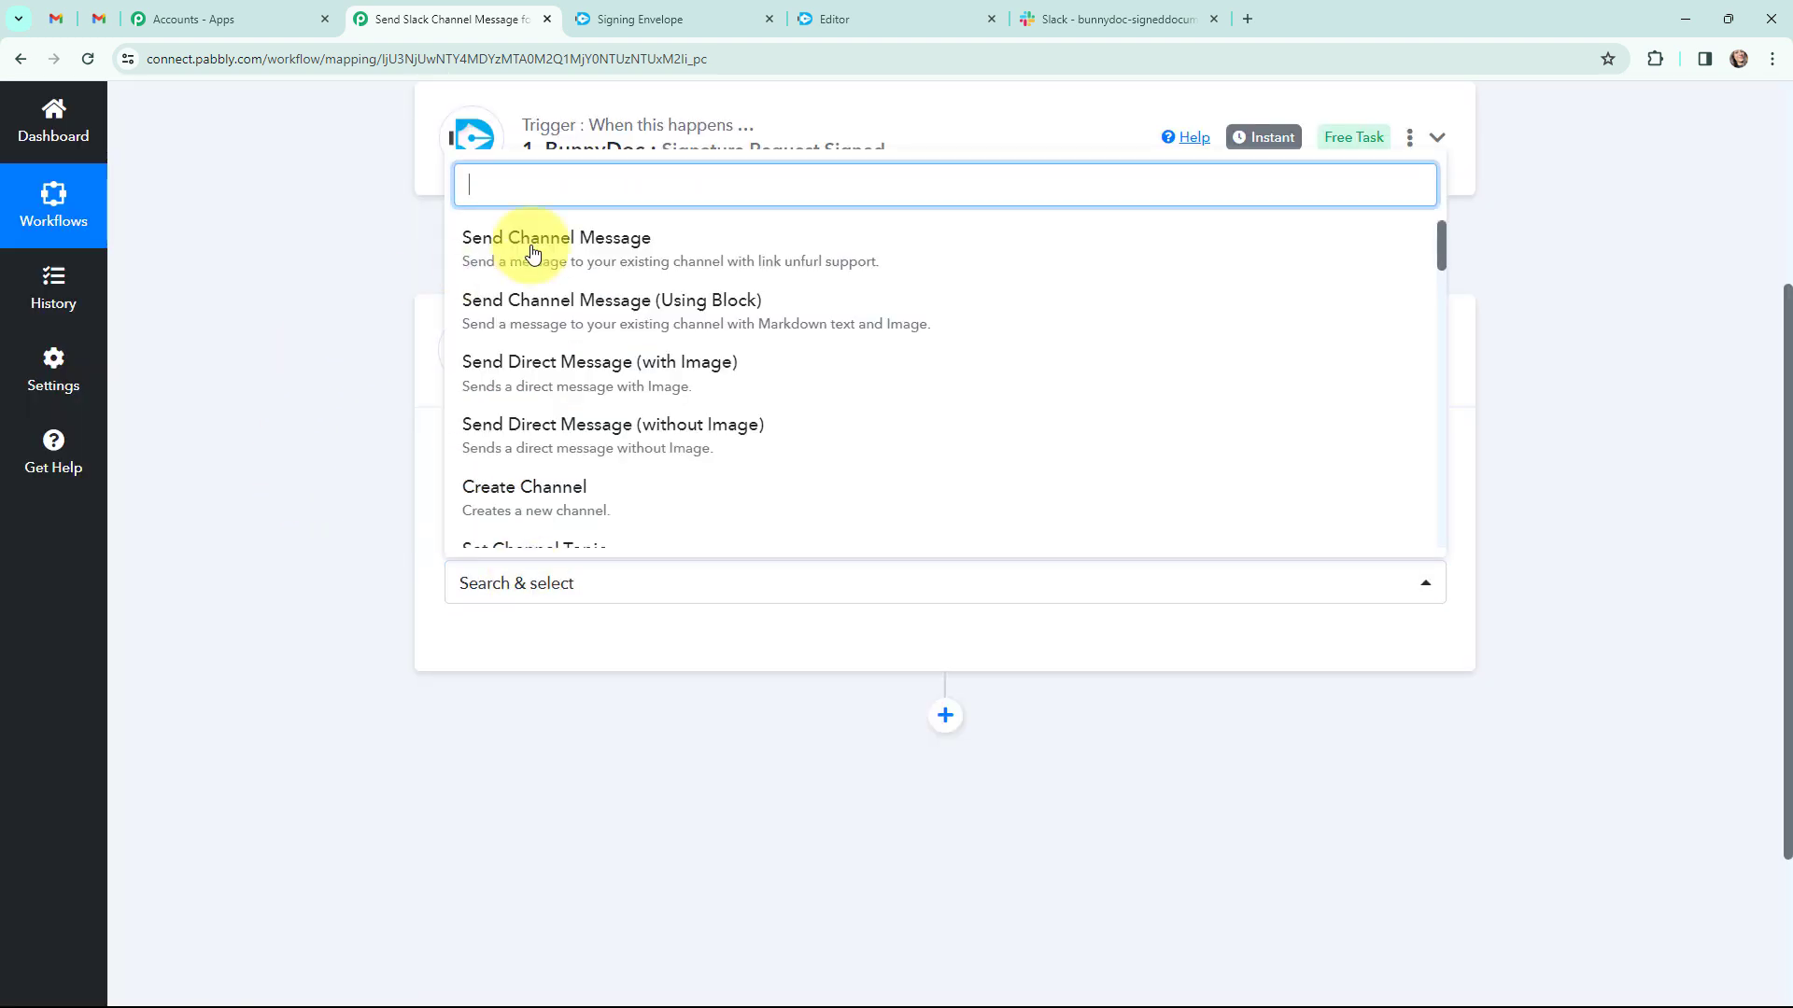
left_click(702, 249)
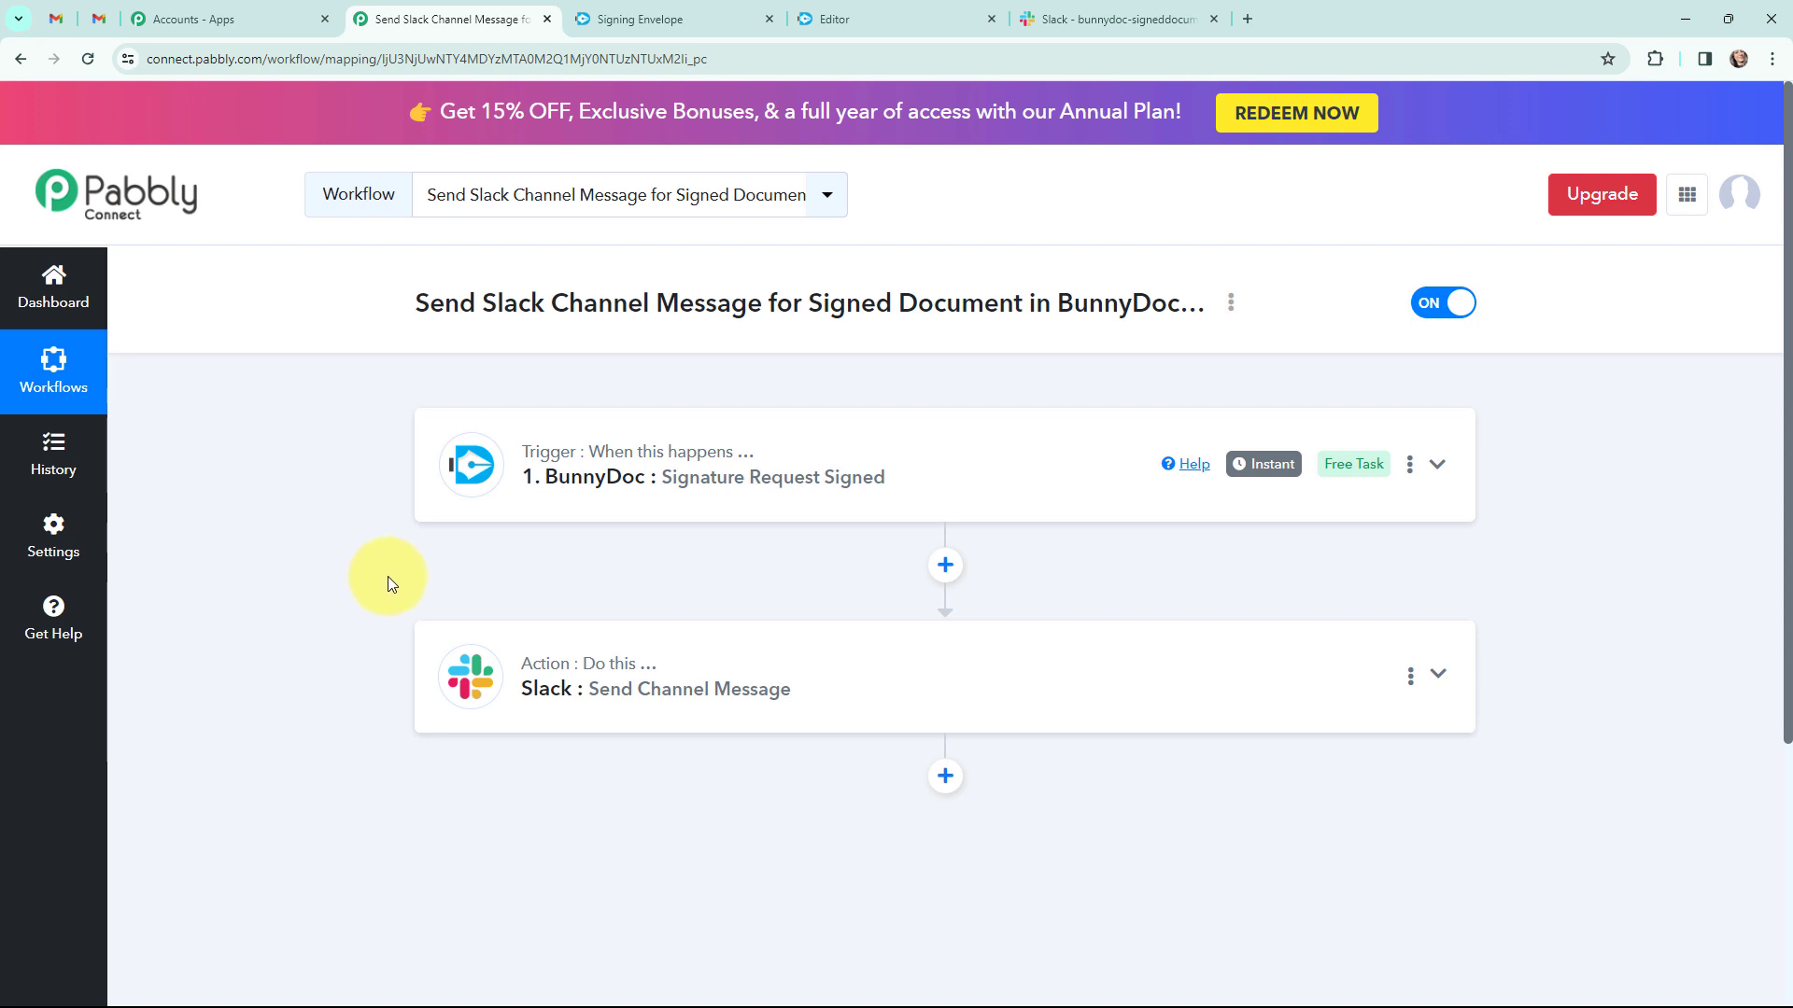
Step: Open the new connection form for the BunnyDoc trigger and read its instructions for obtaining the API key
left_click(478, 467)
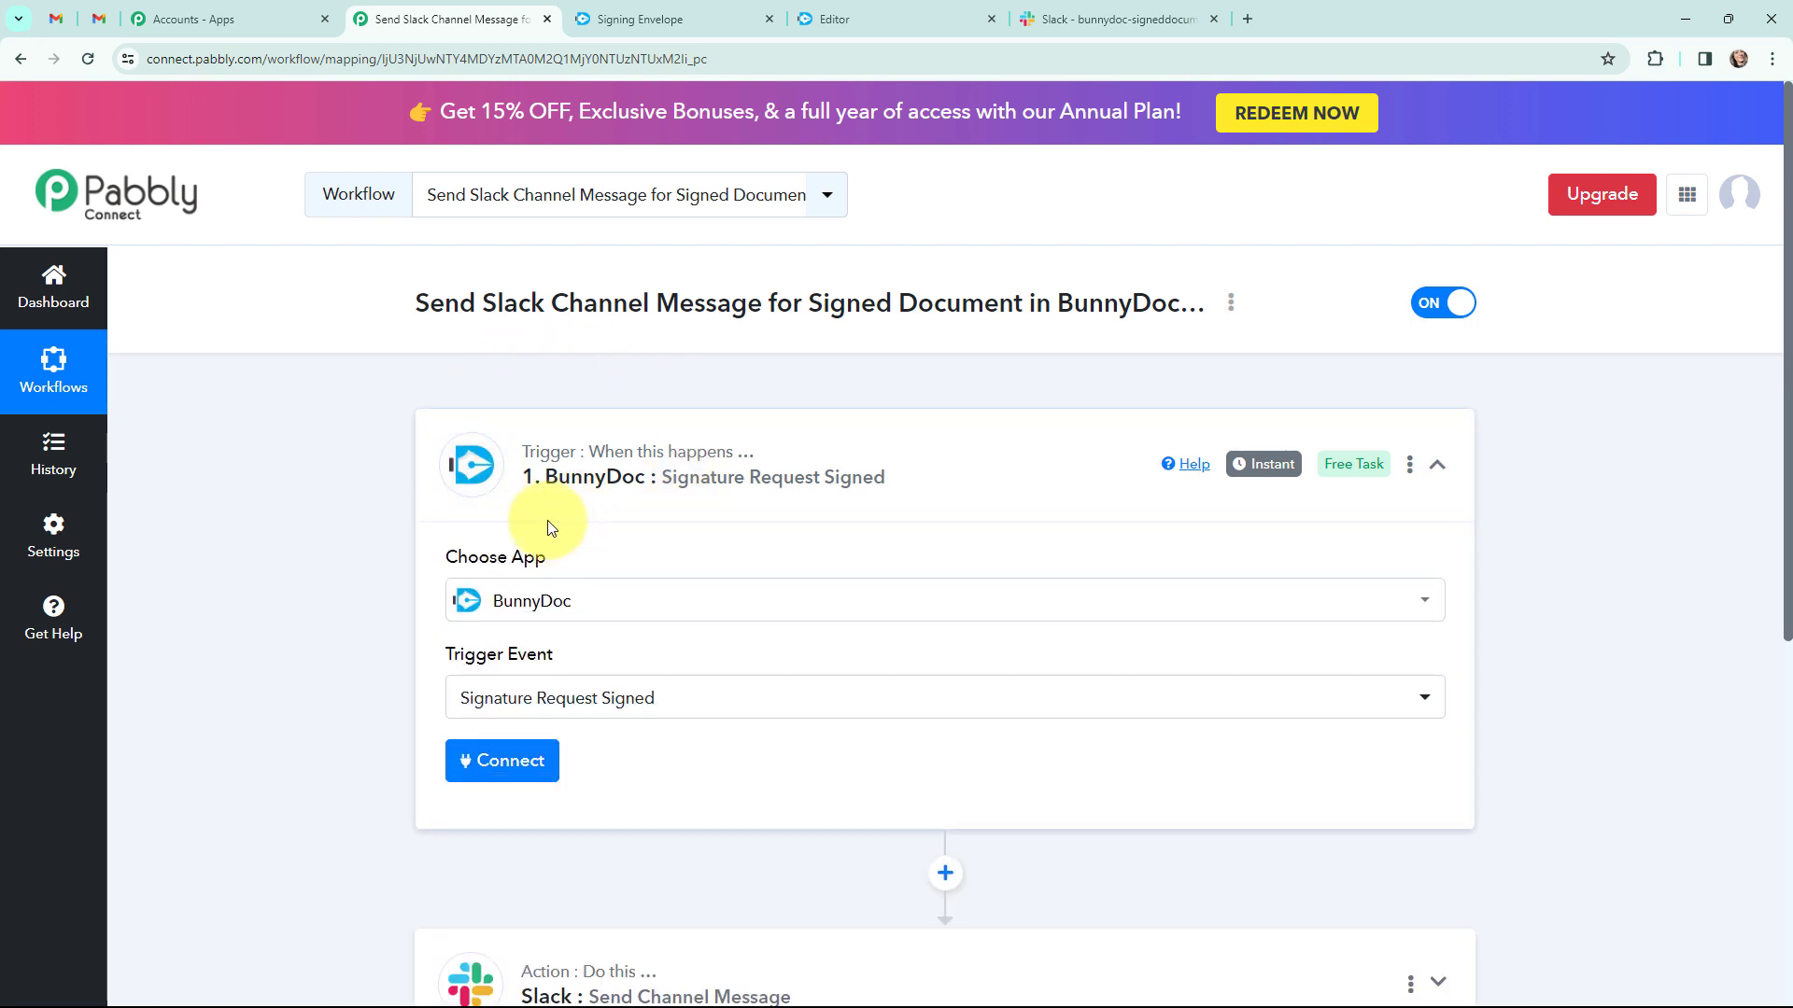
left_click(501, 772)
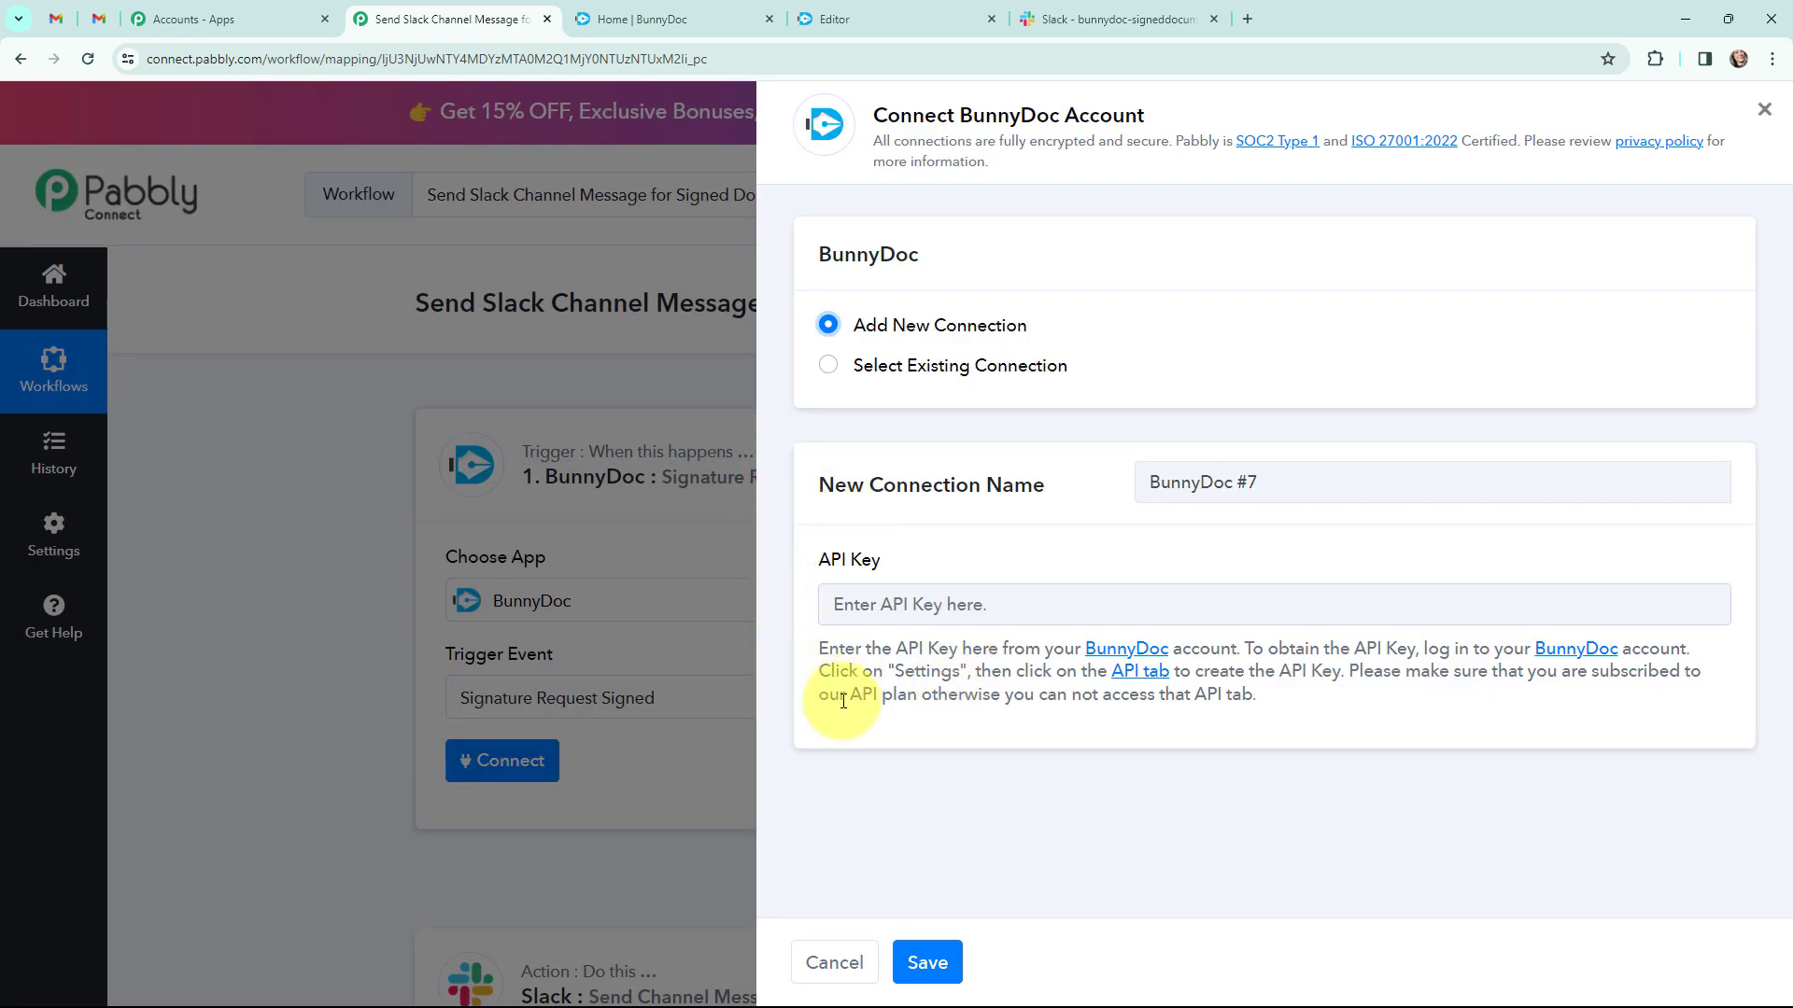
left_click_drag(818, 648, 1273, 691)
left_click(1286, 714)
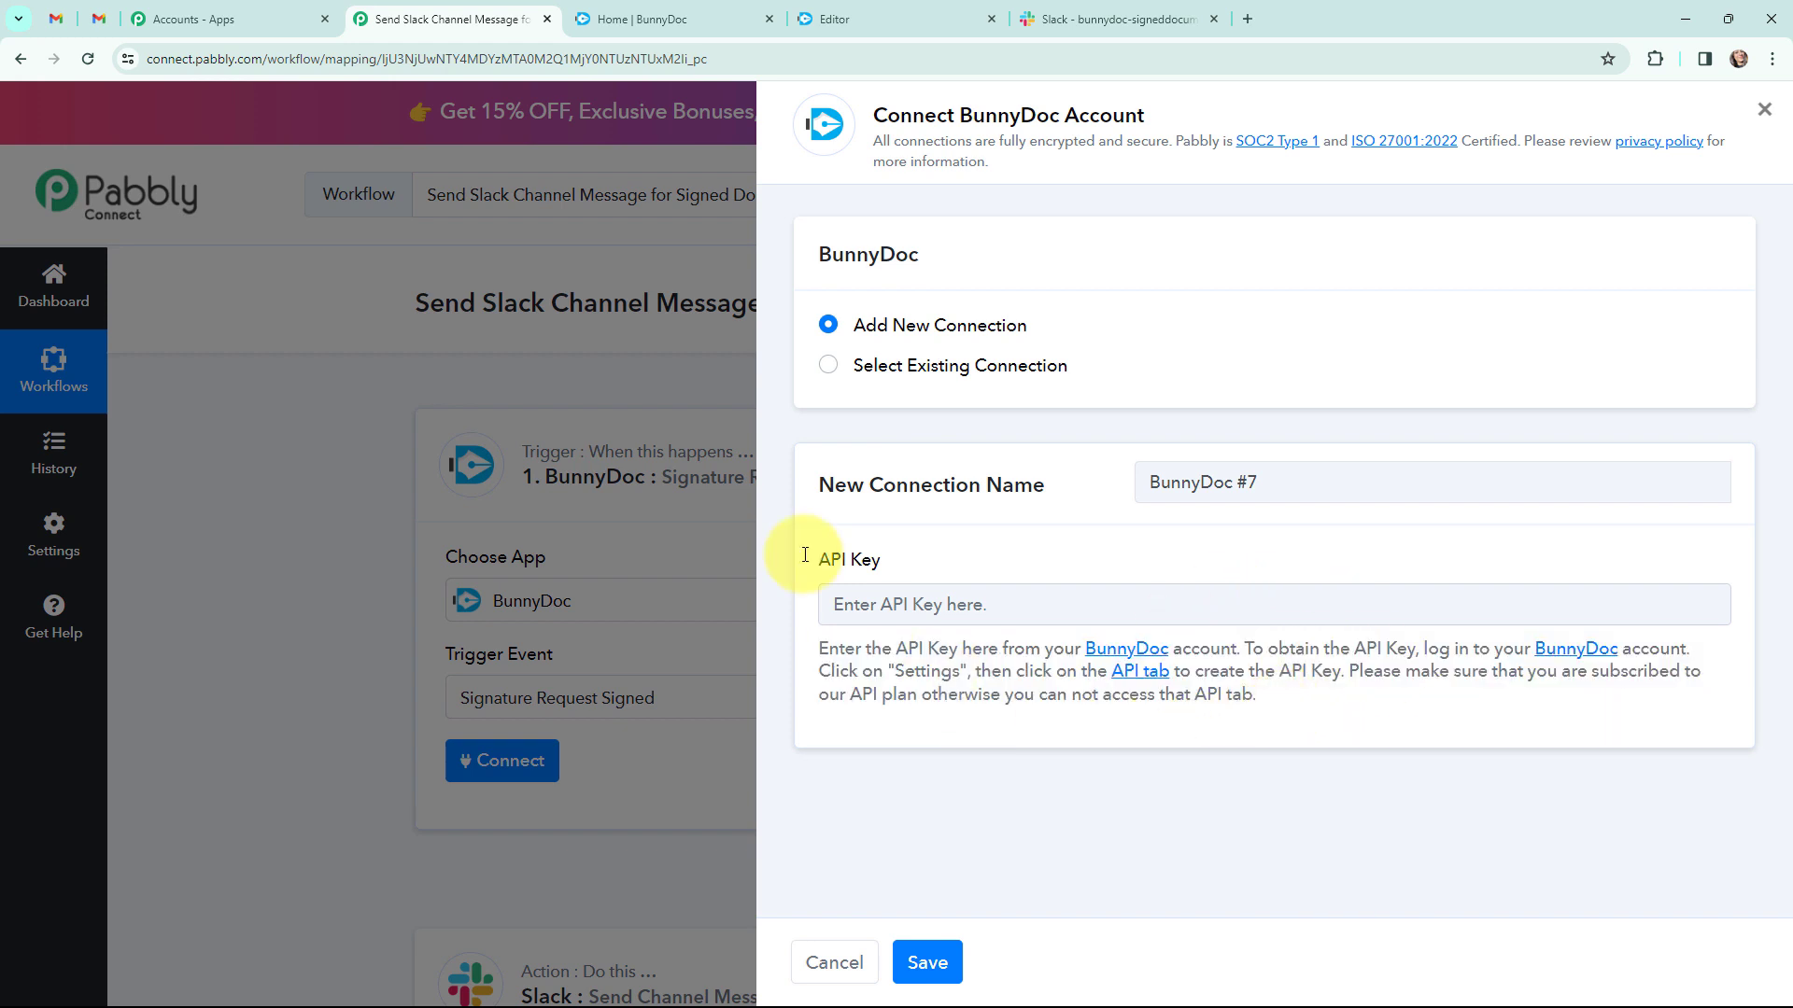
Step: Switch to BunnyDoc, create an API key named "latest" in the API settings and copy it
left_click(653, 19)
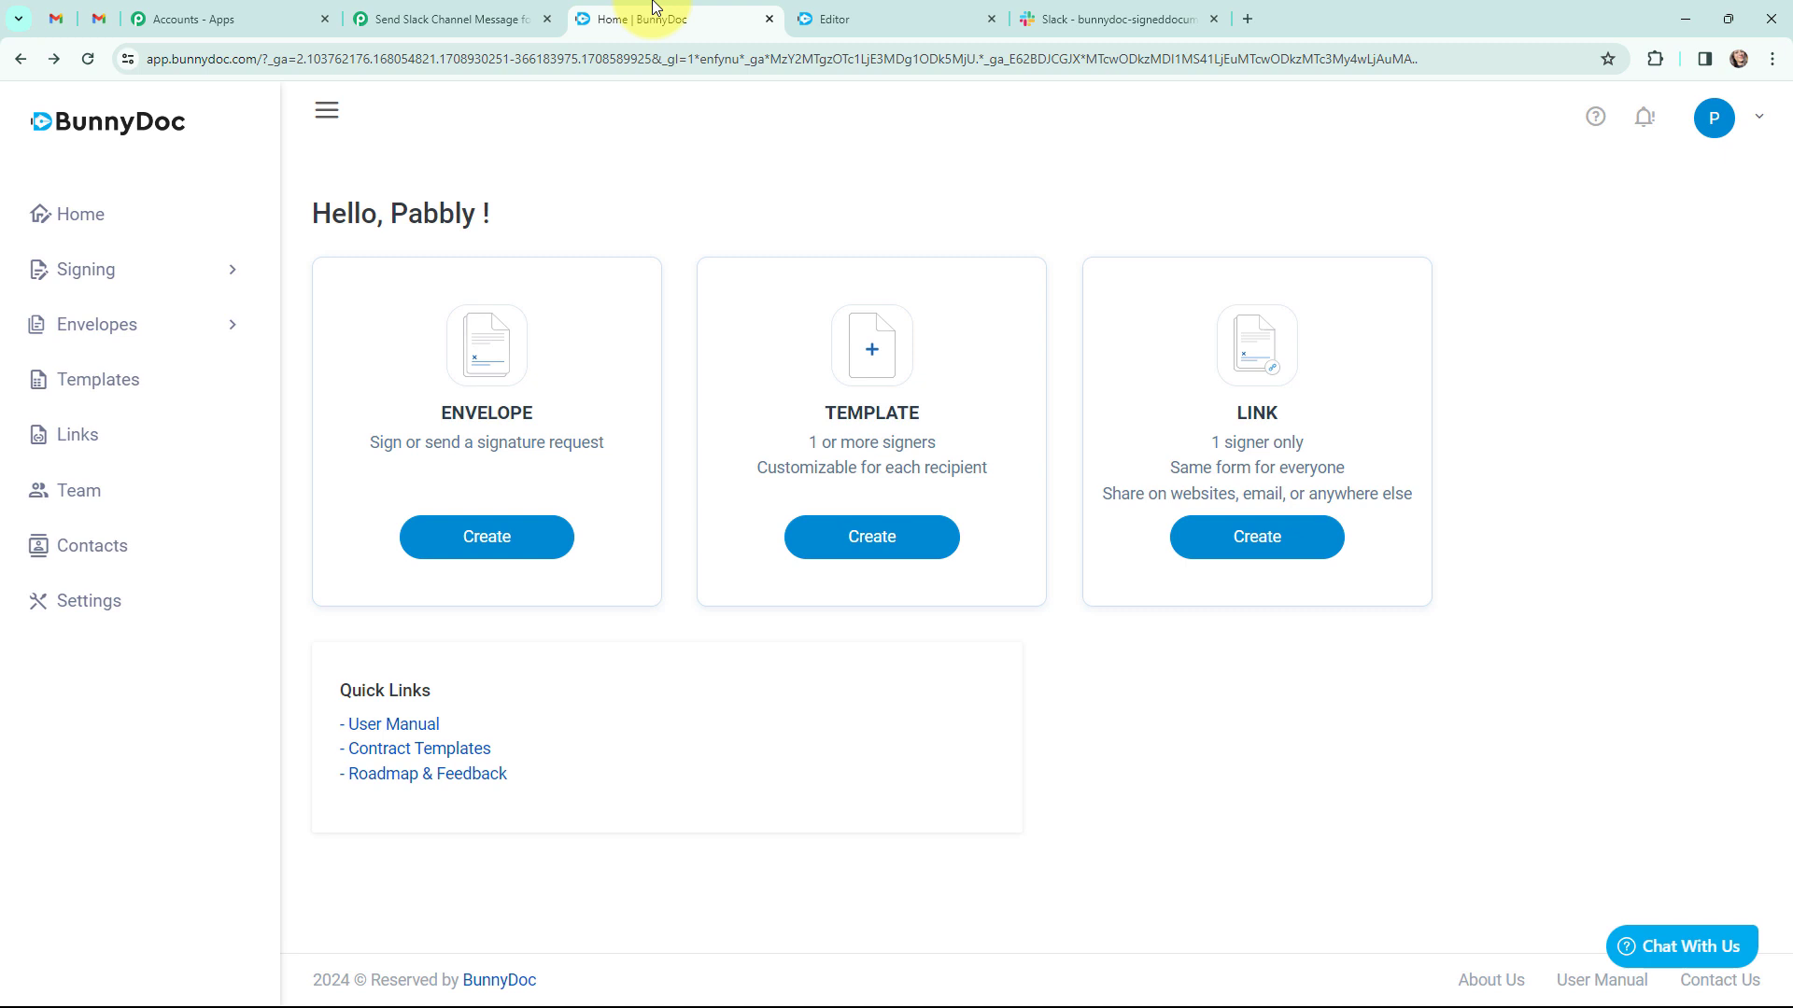
left_click(180, 596)
left_click(1109, 216)
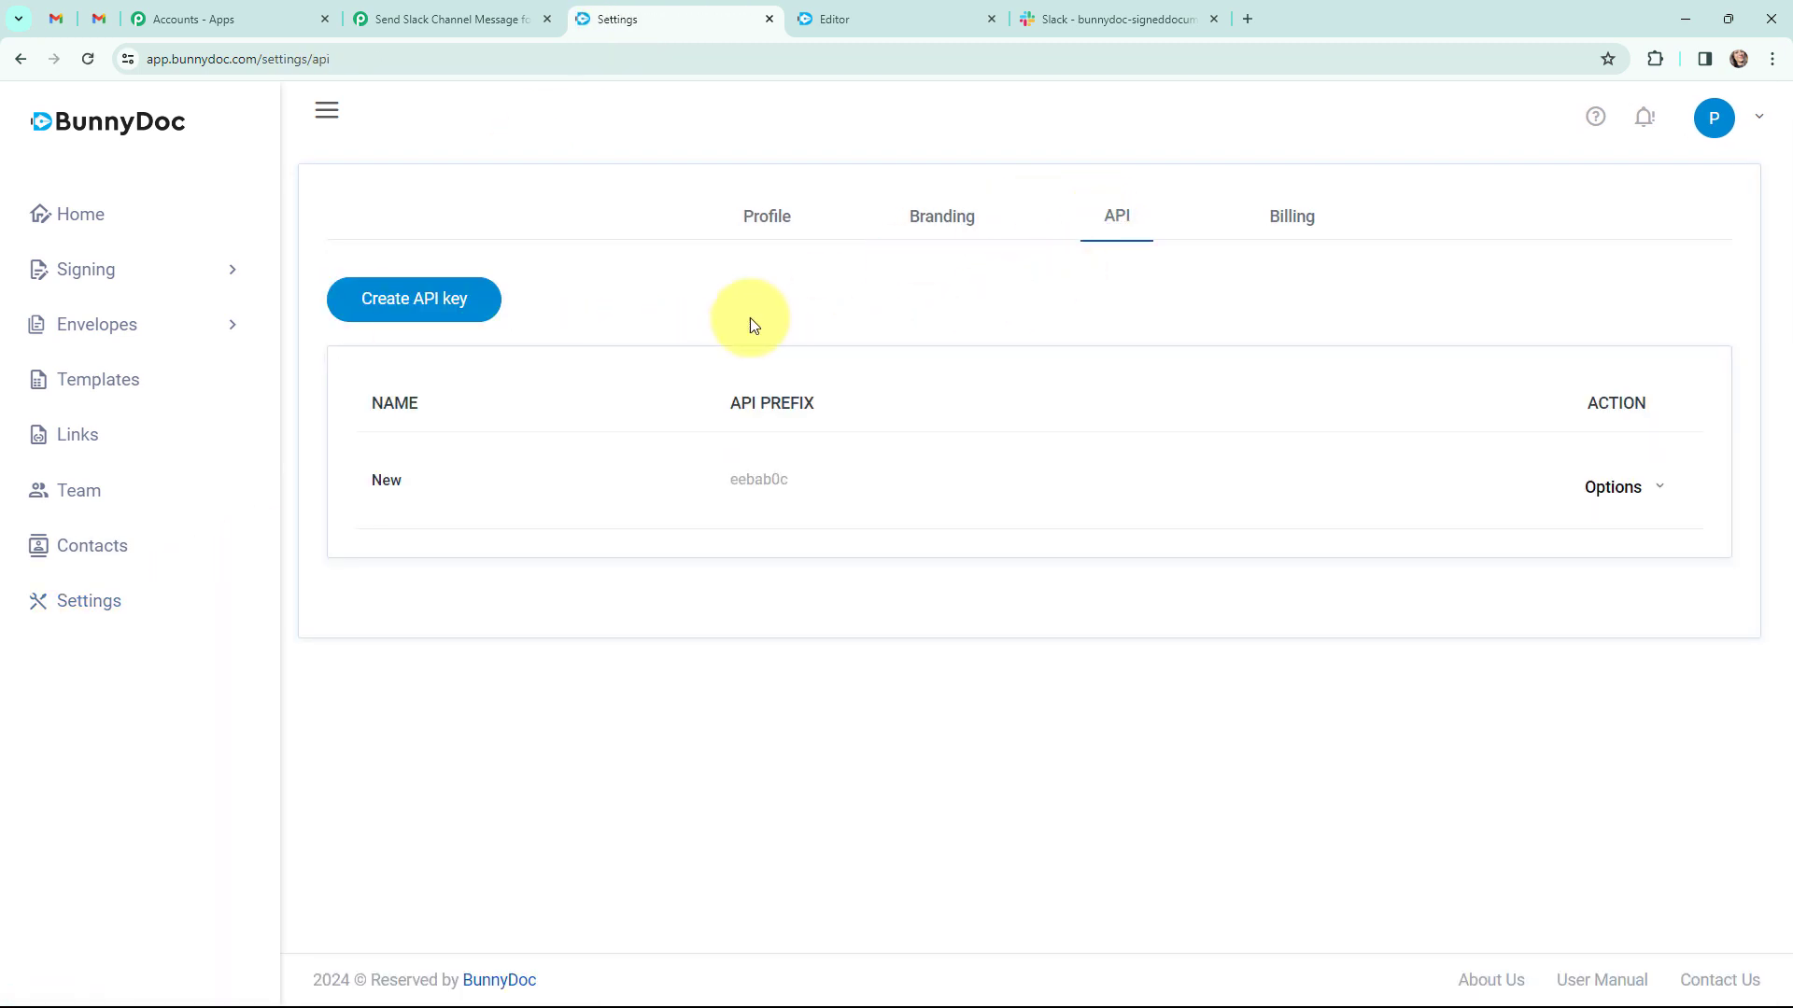
left_click(447, 302)
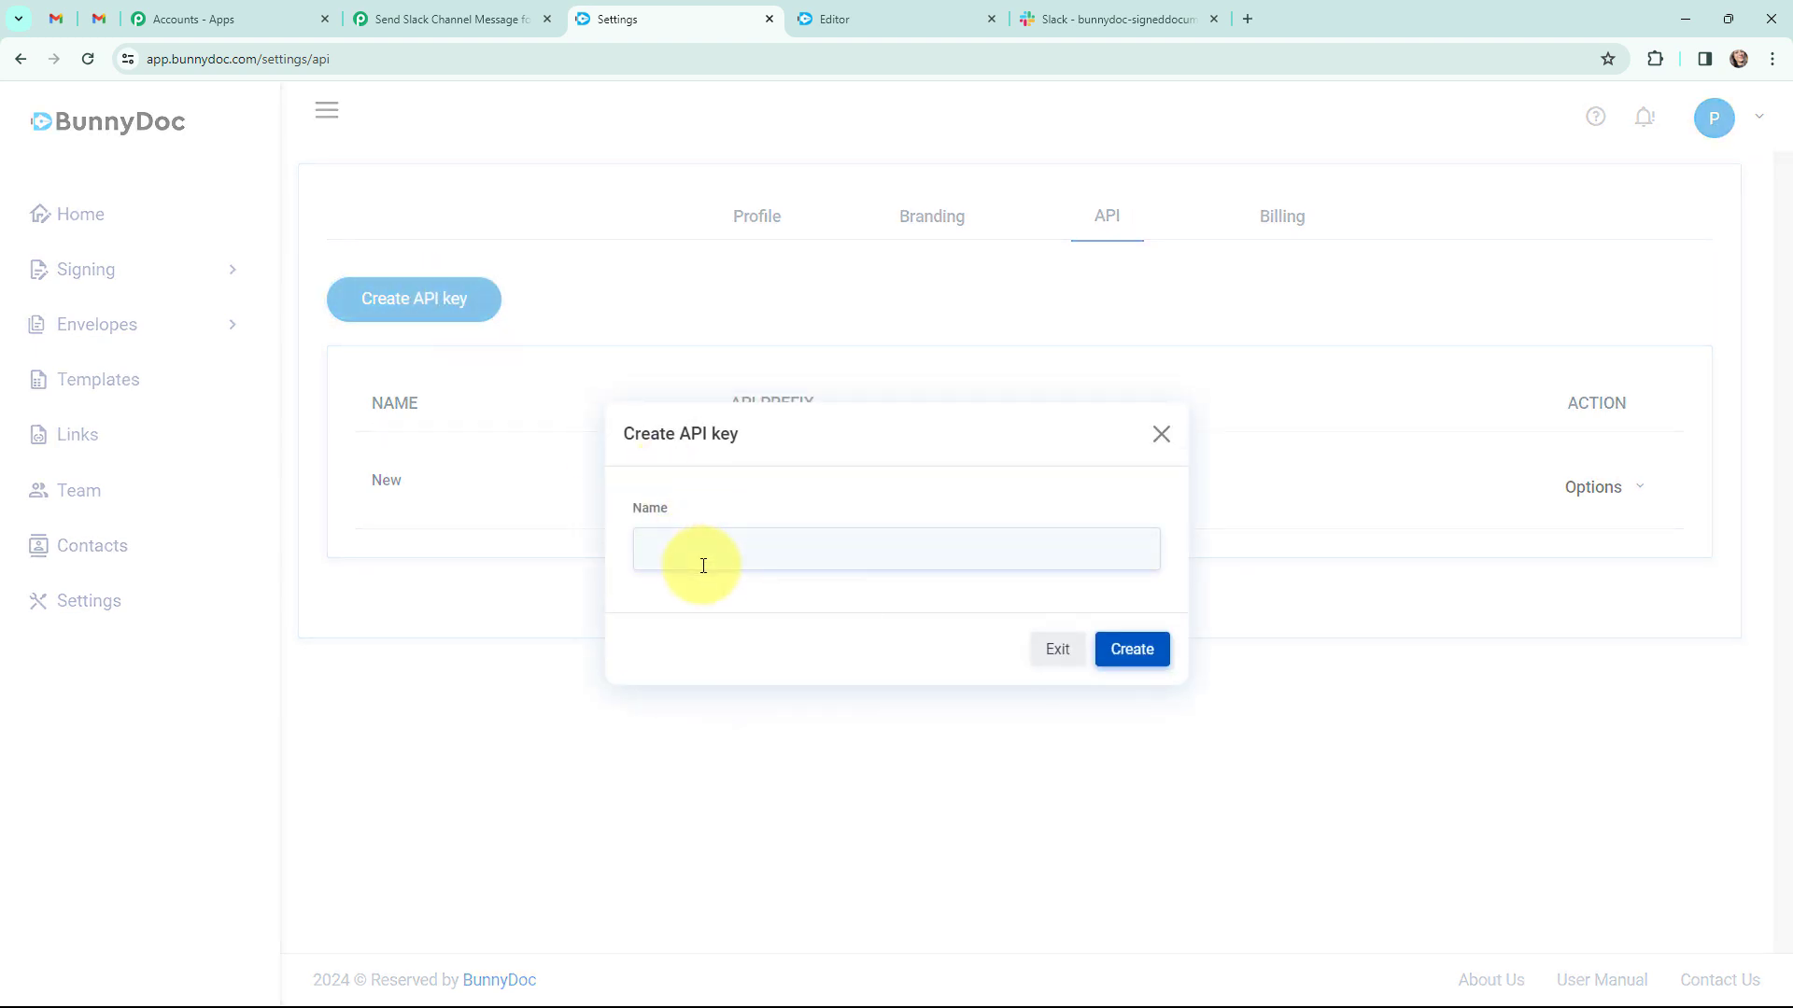
left_click(703, 566)
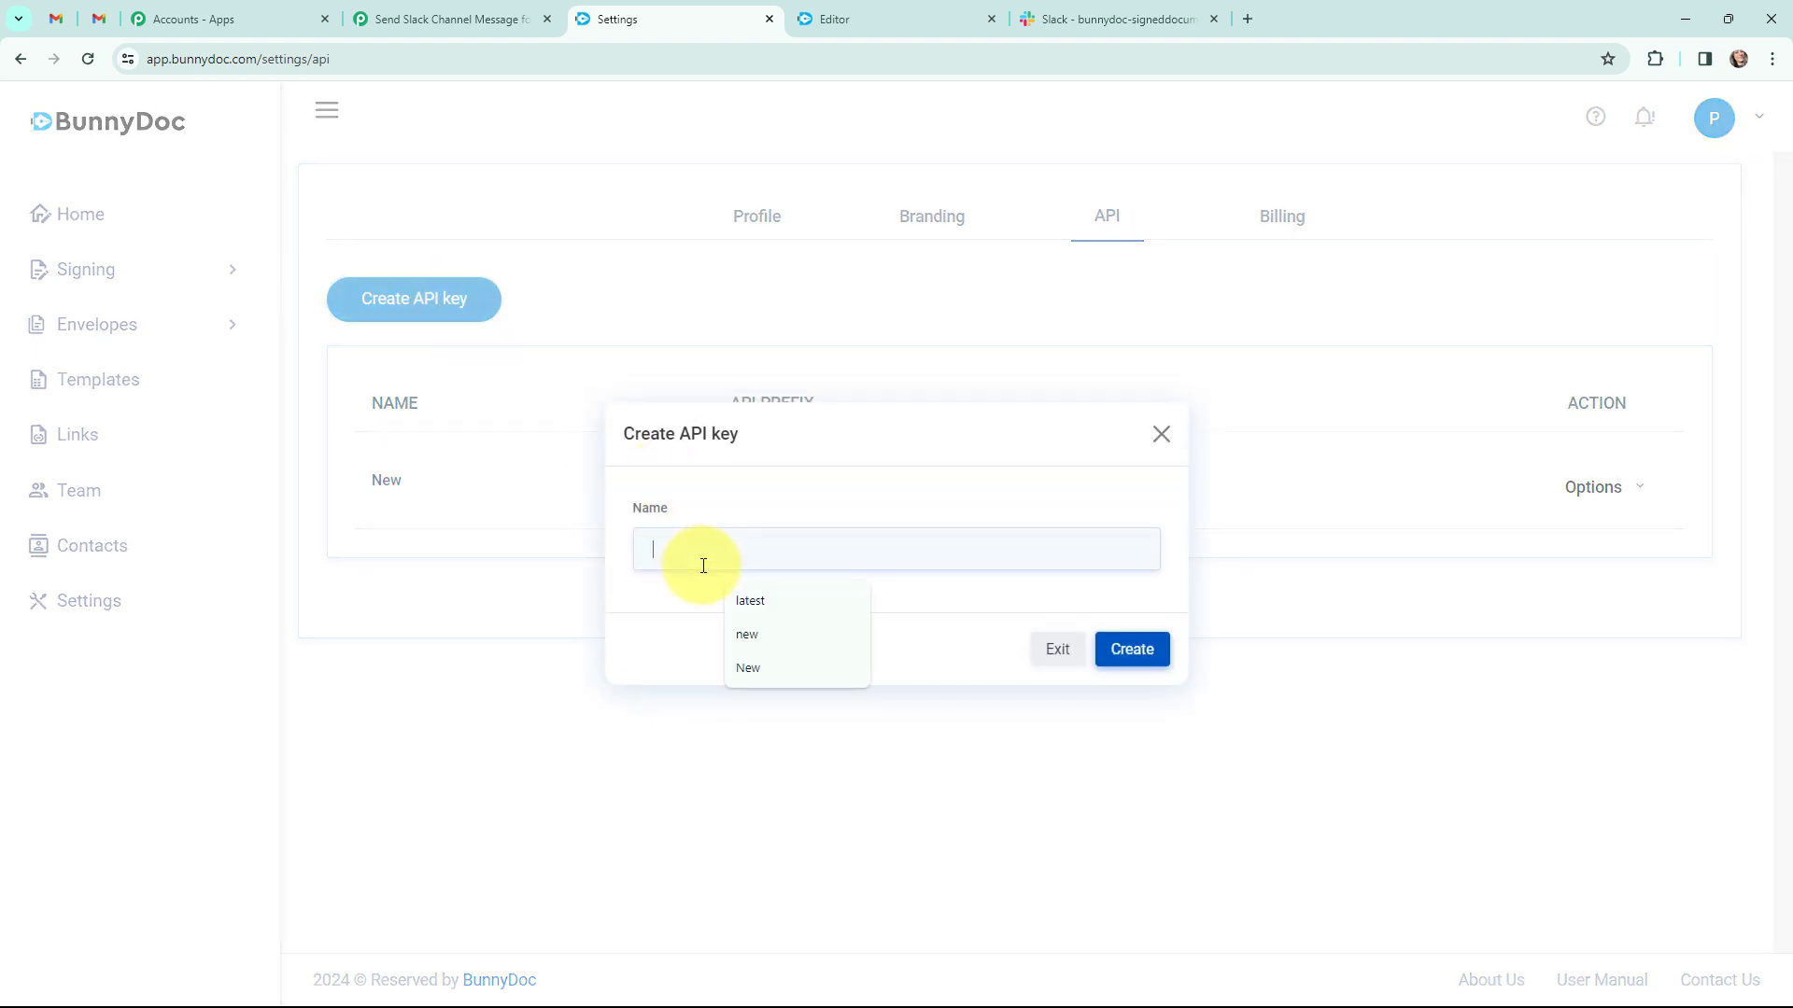
left_click(761, 605)
left_click(1132, 652)
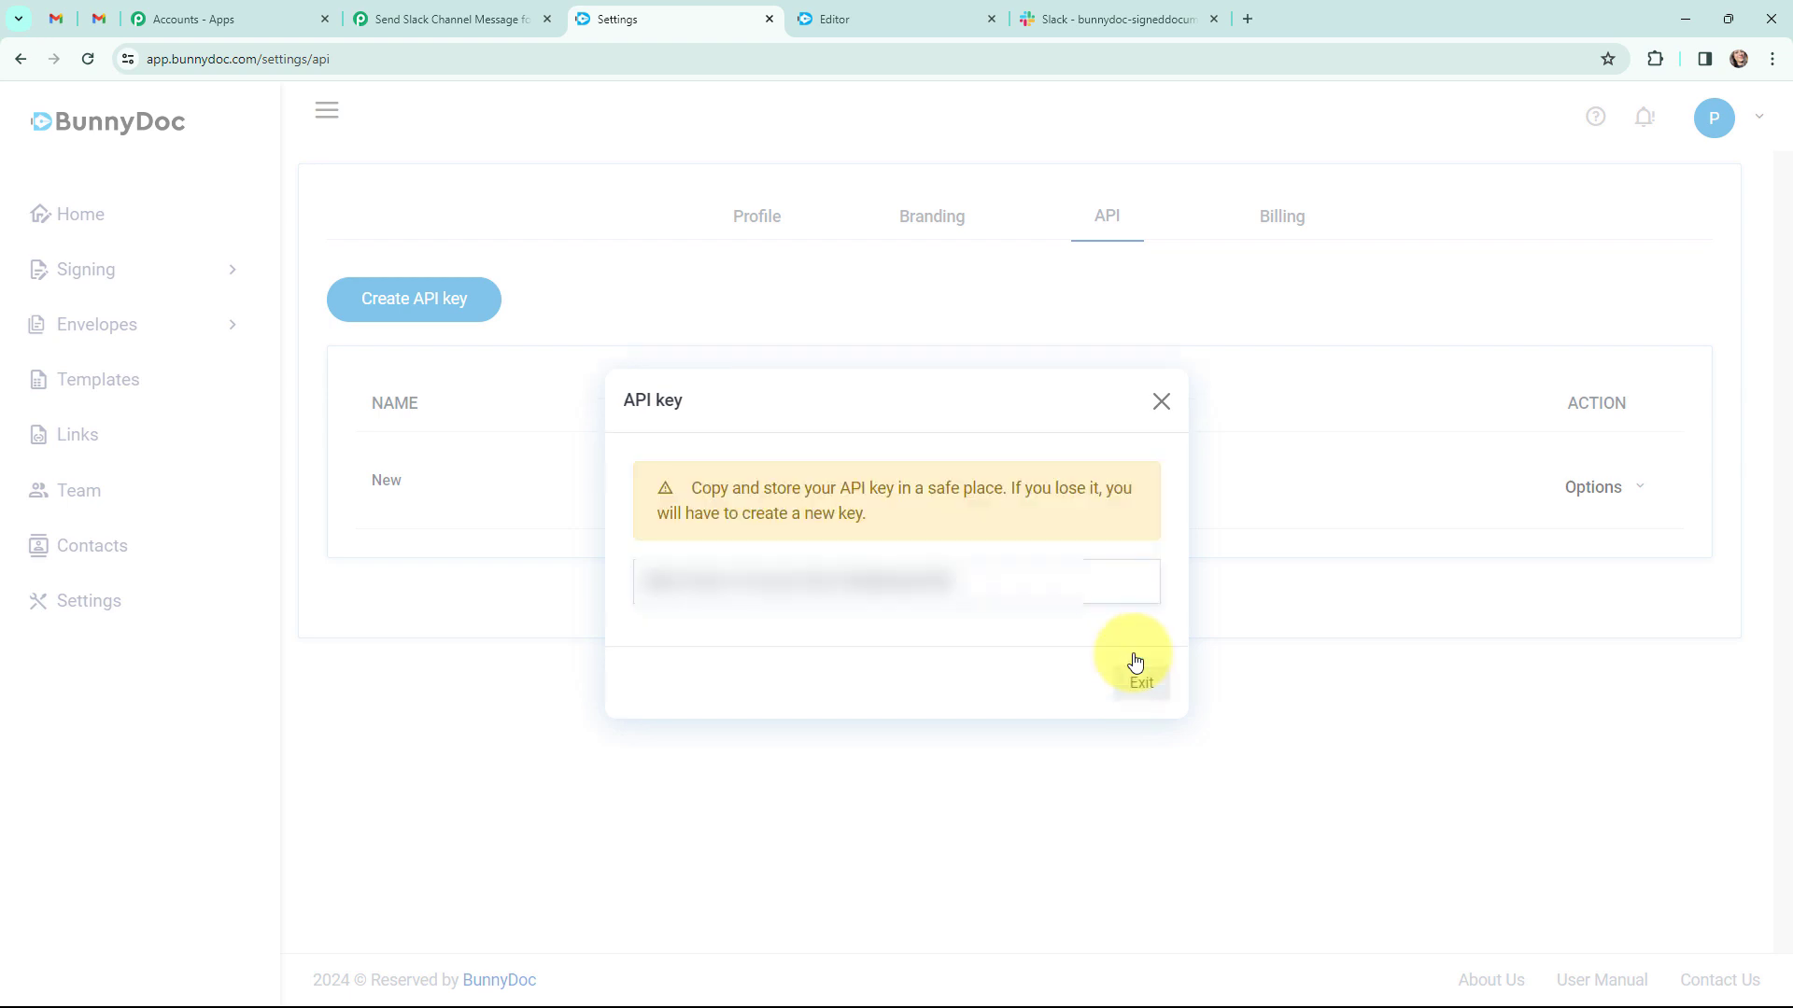
left_click_drag(960, 583, 594, 595)
Step: Return to Pabbly Connect, paste the API key into the new BunnyDoc connection and save it
left_click(520, 17)
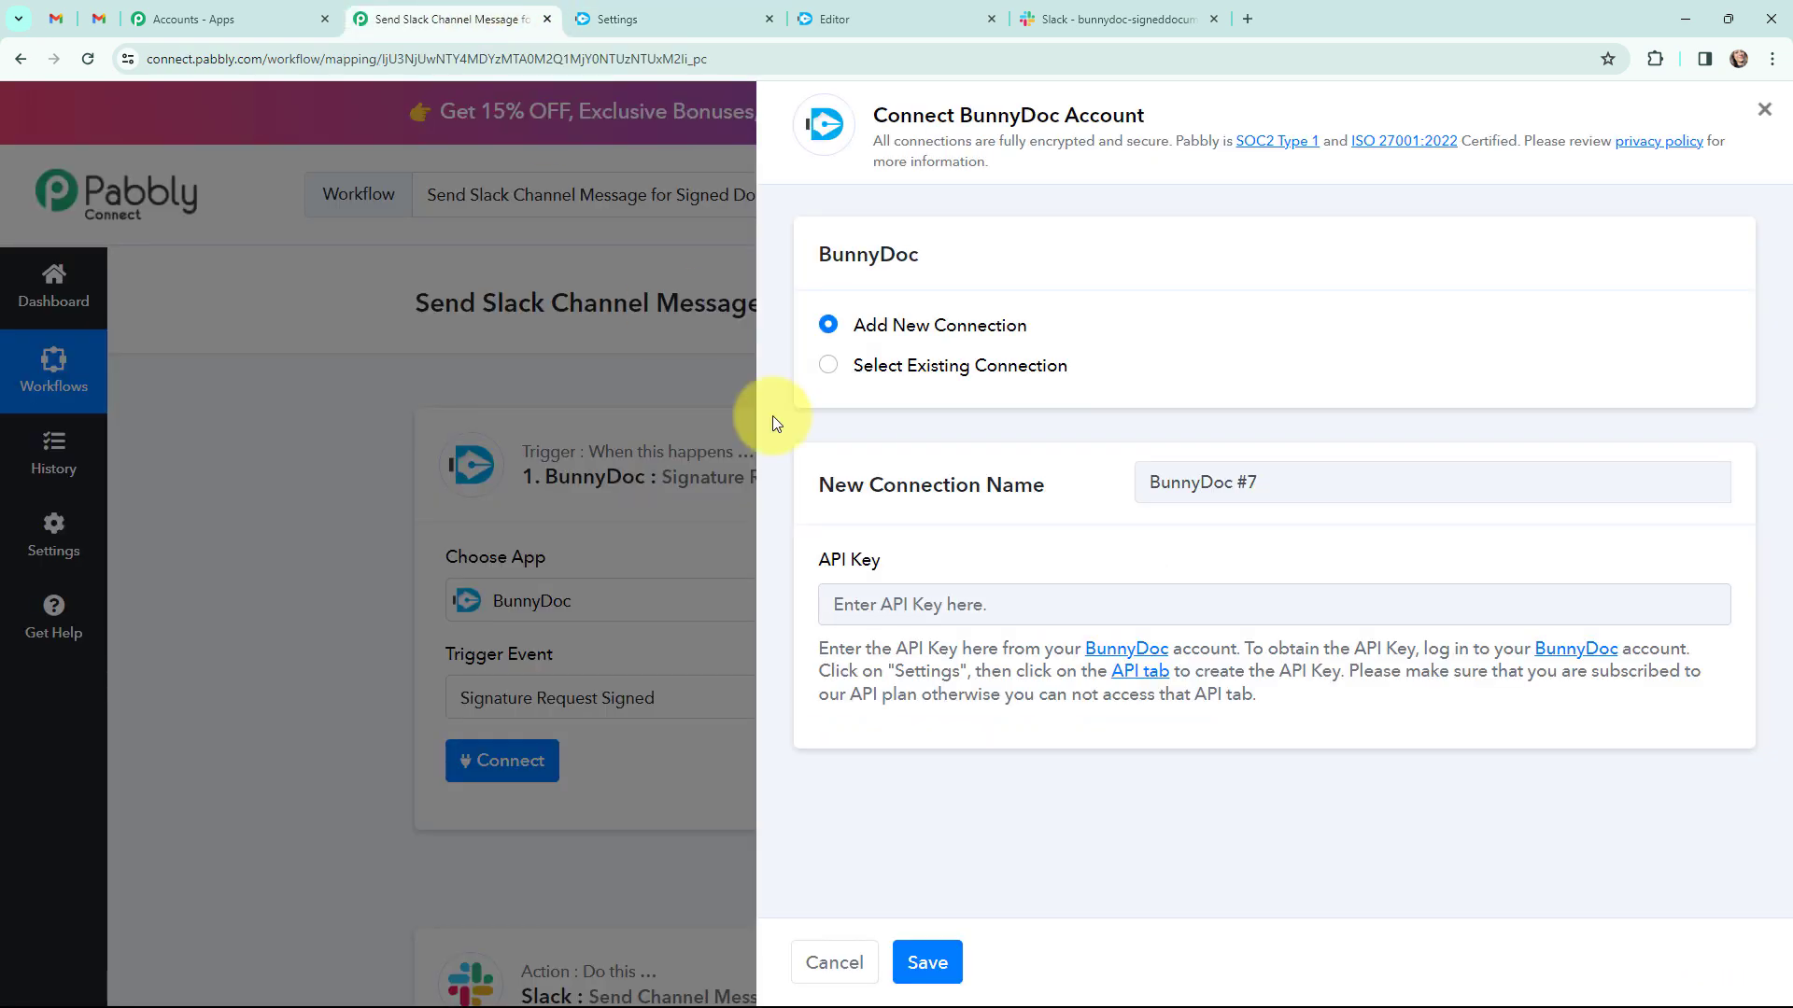
left_click(950, 602)
key("ctrl+v")
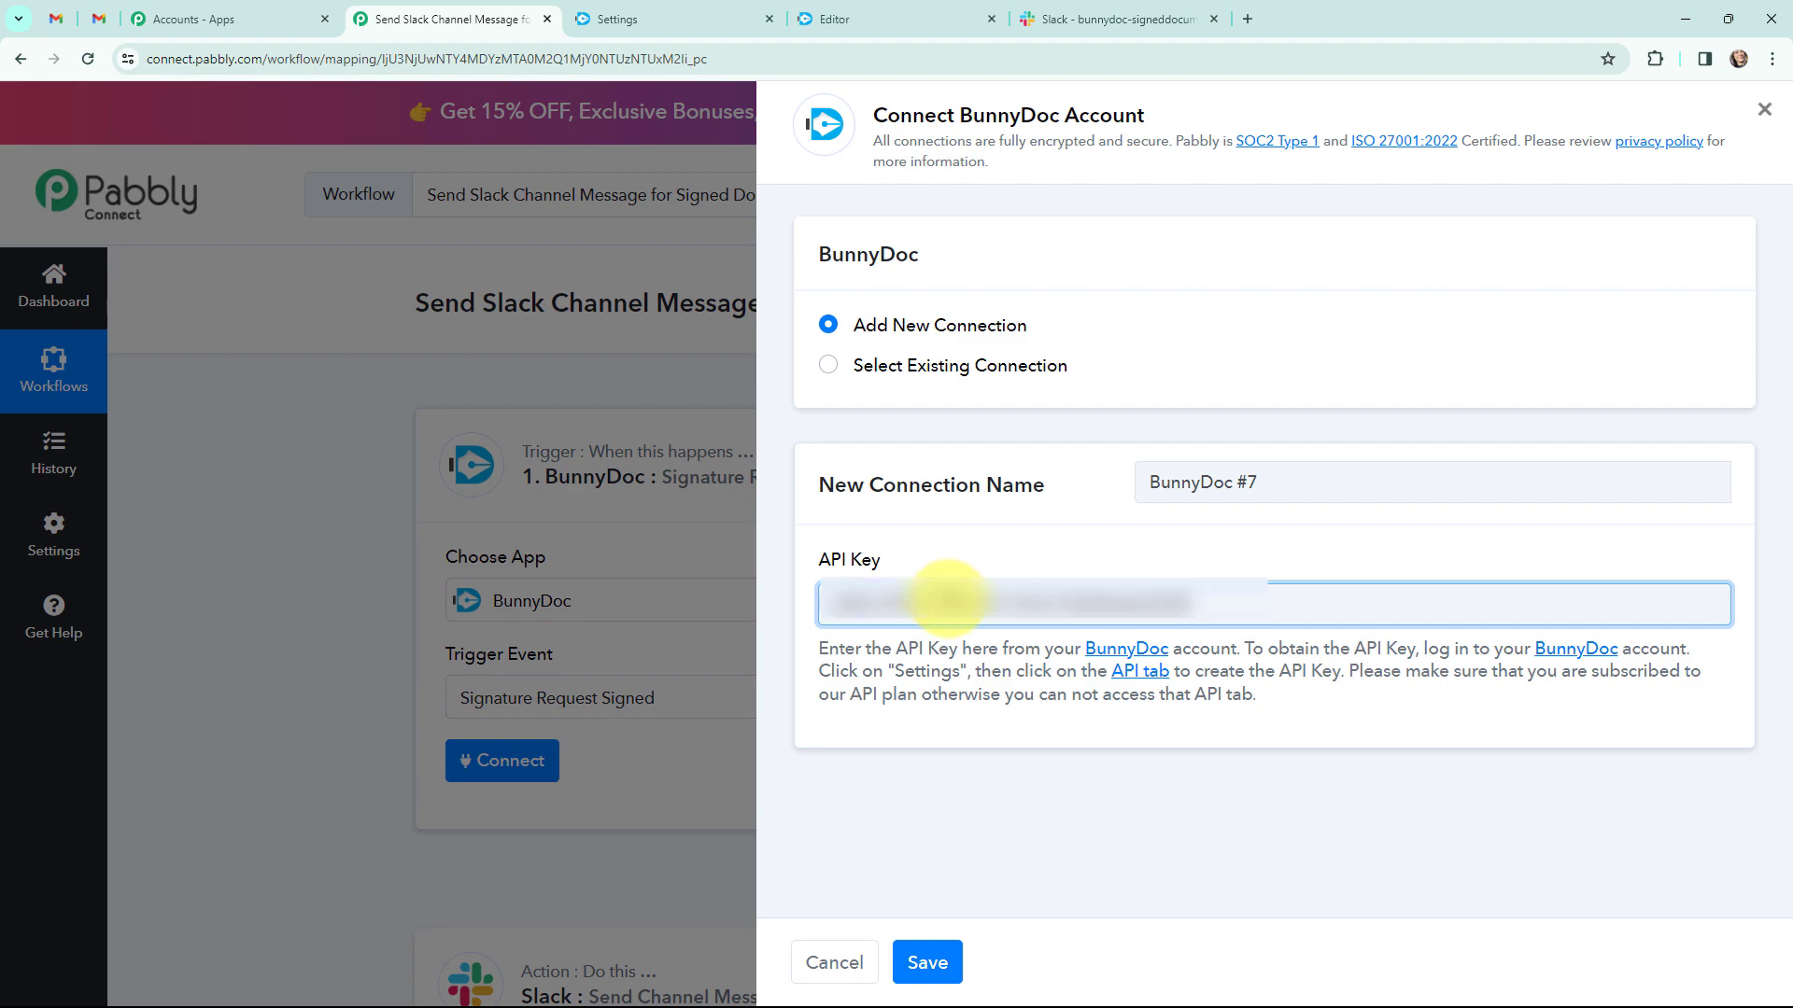
left_click(927, 963)
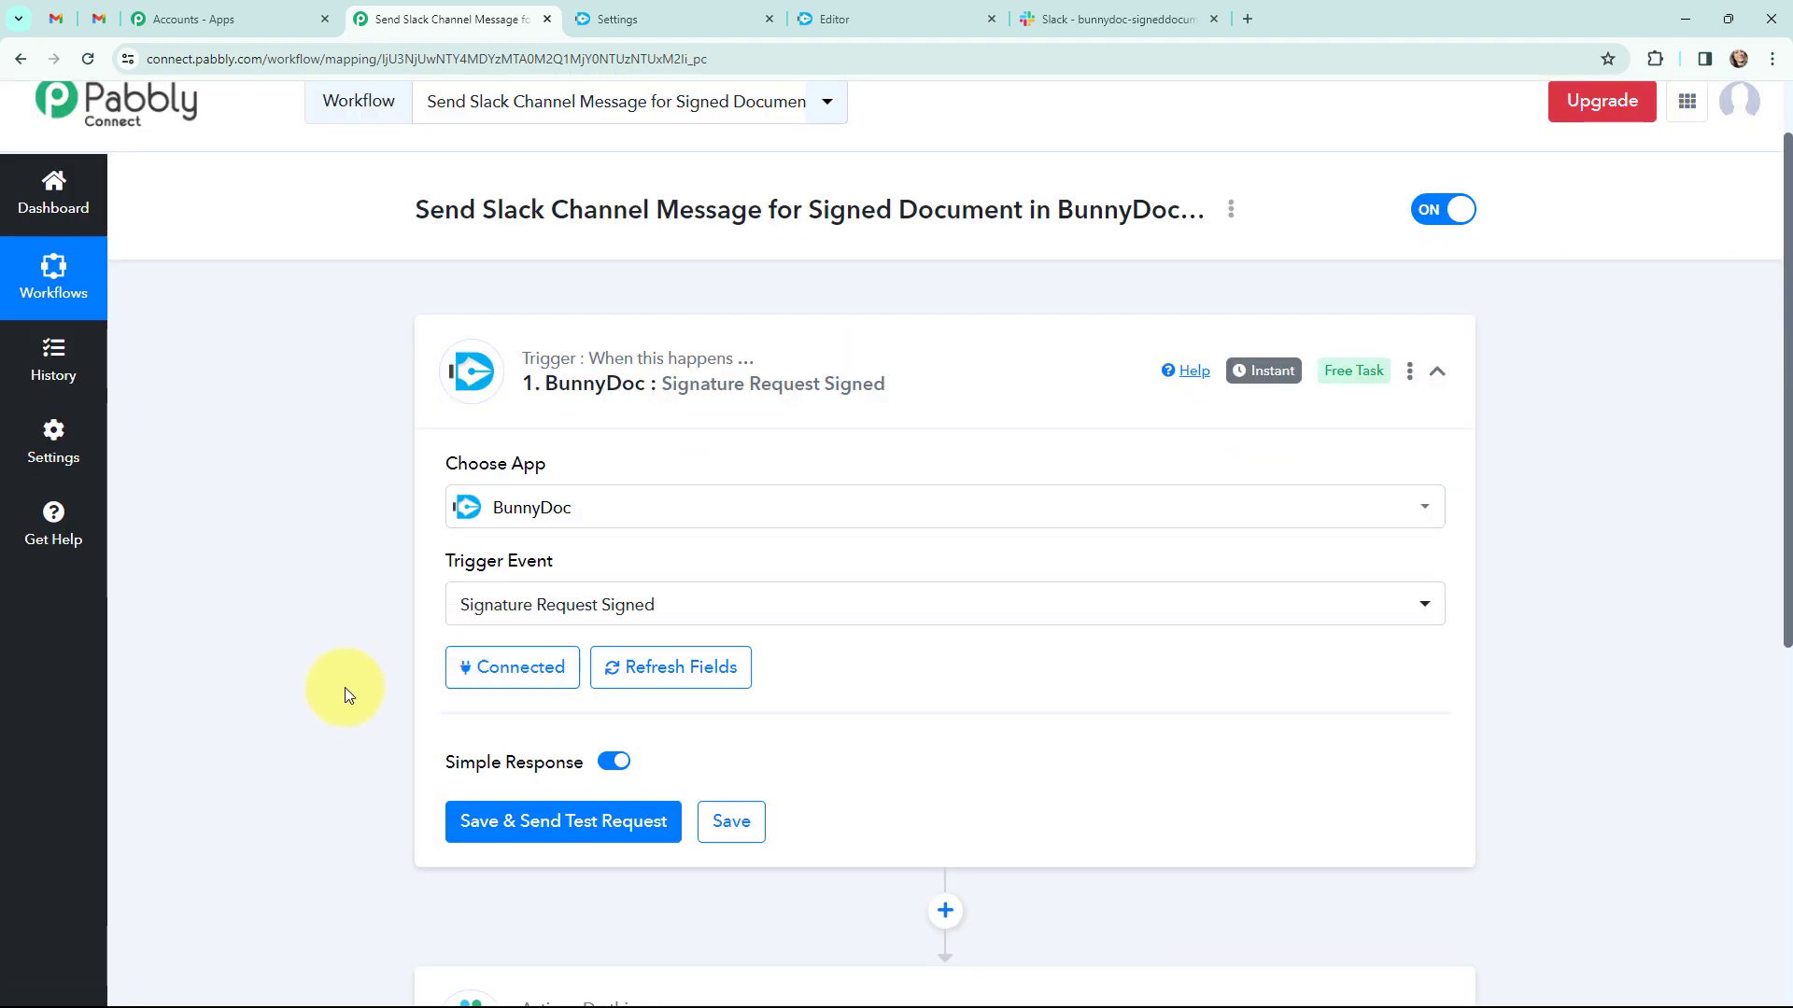
Step: Save the BunnyDoc trigger and send its test request, and open the Product Launch Letter document for signing from the Gmail message
left_click(559, 824)
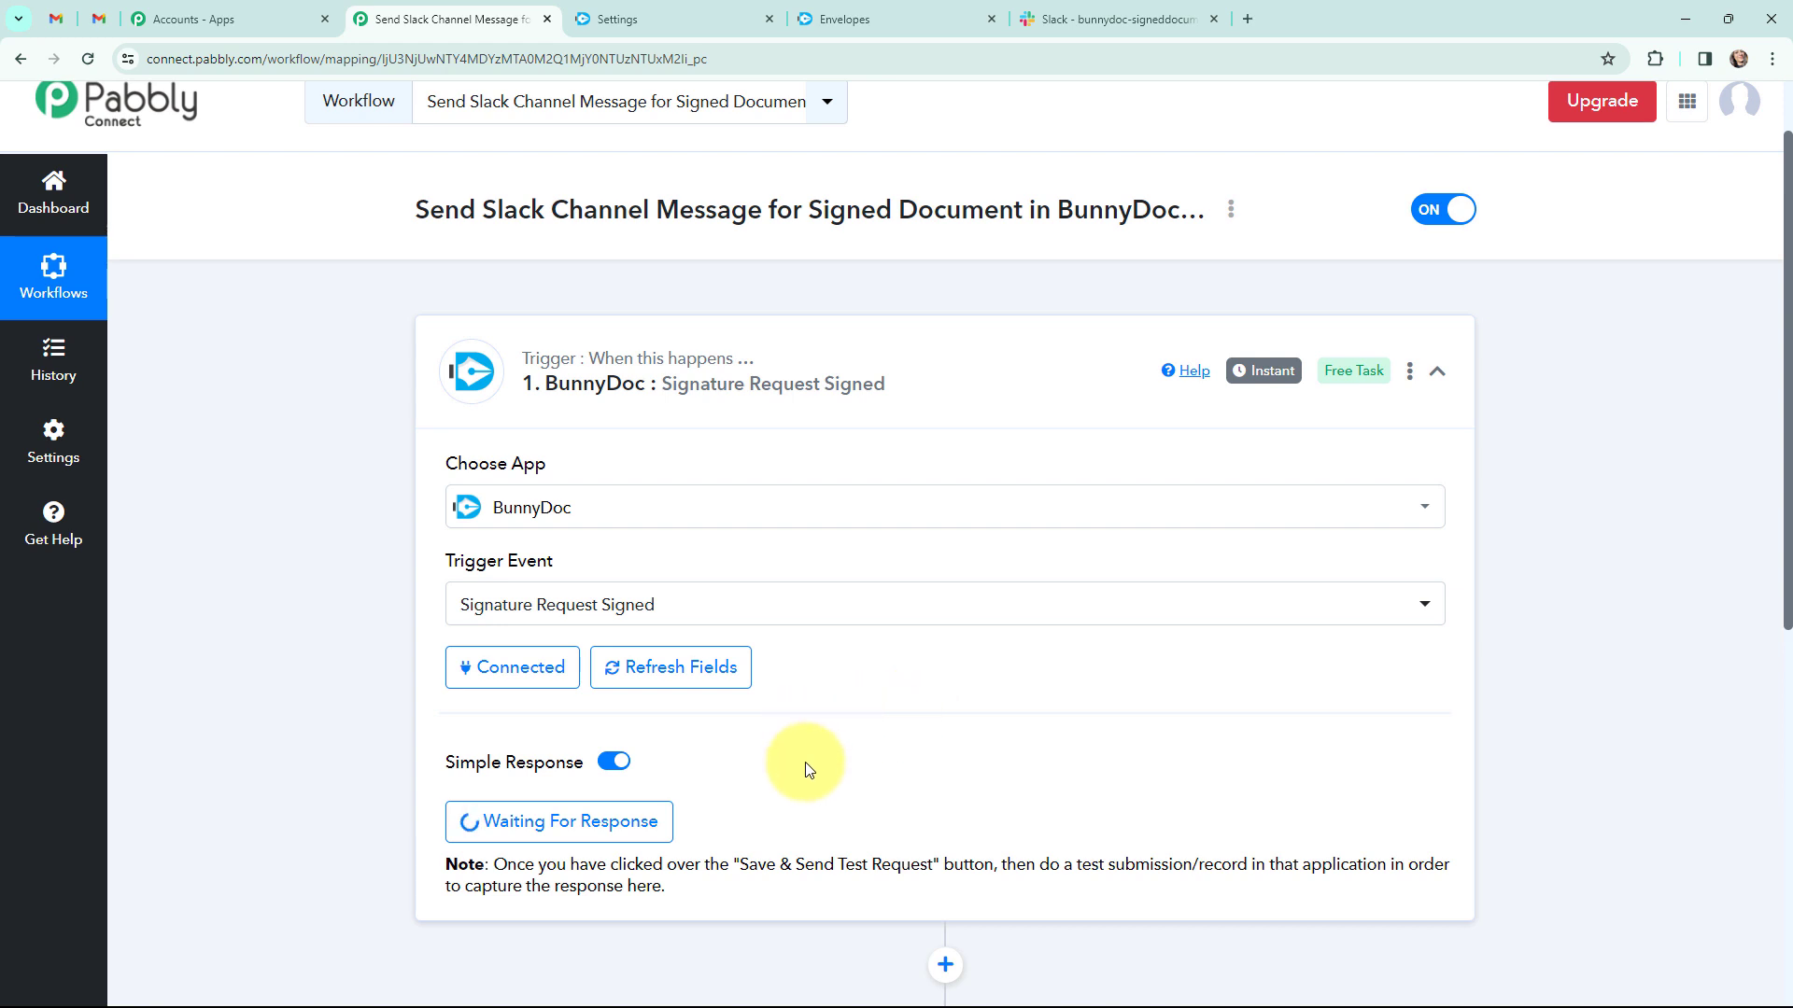
left_click(97, 18)
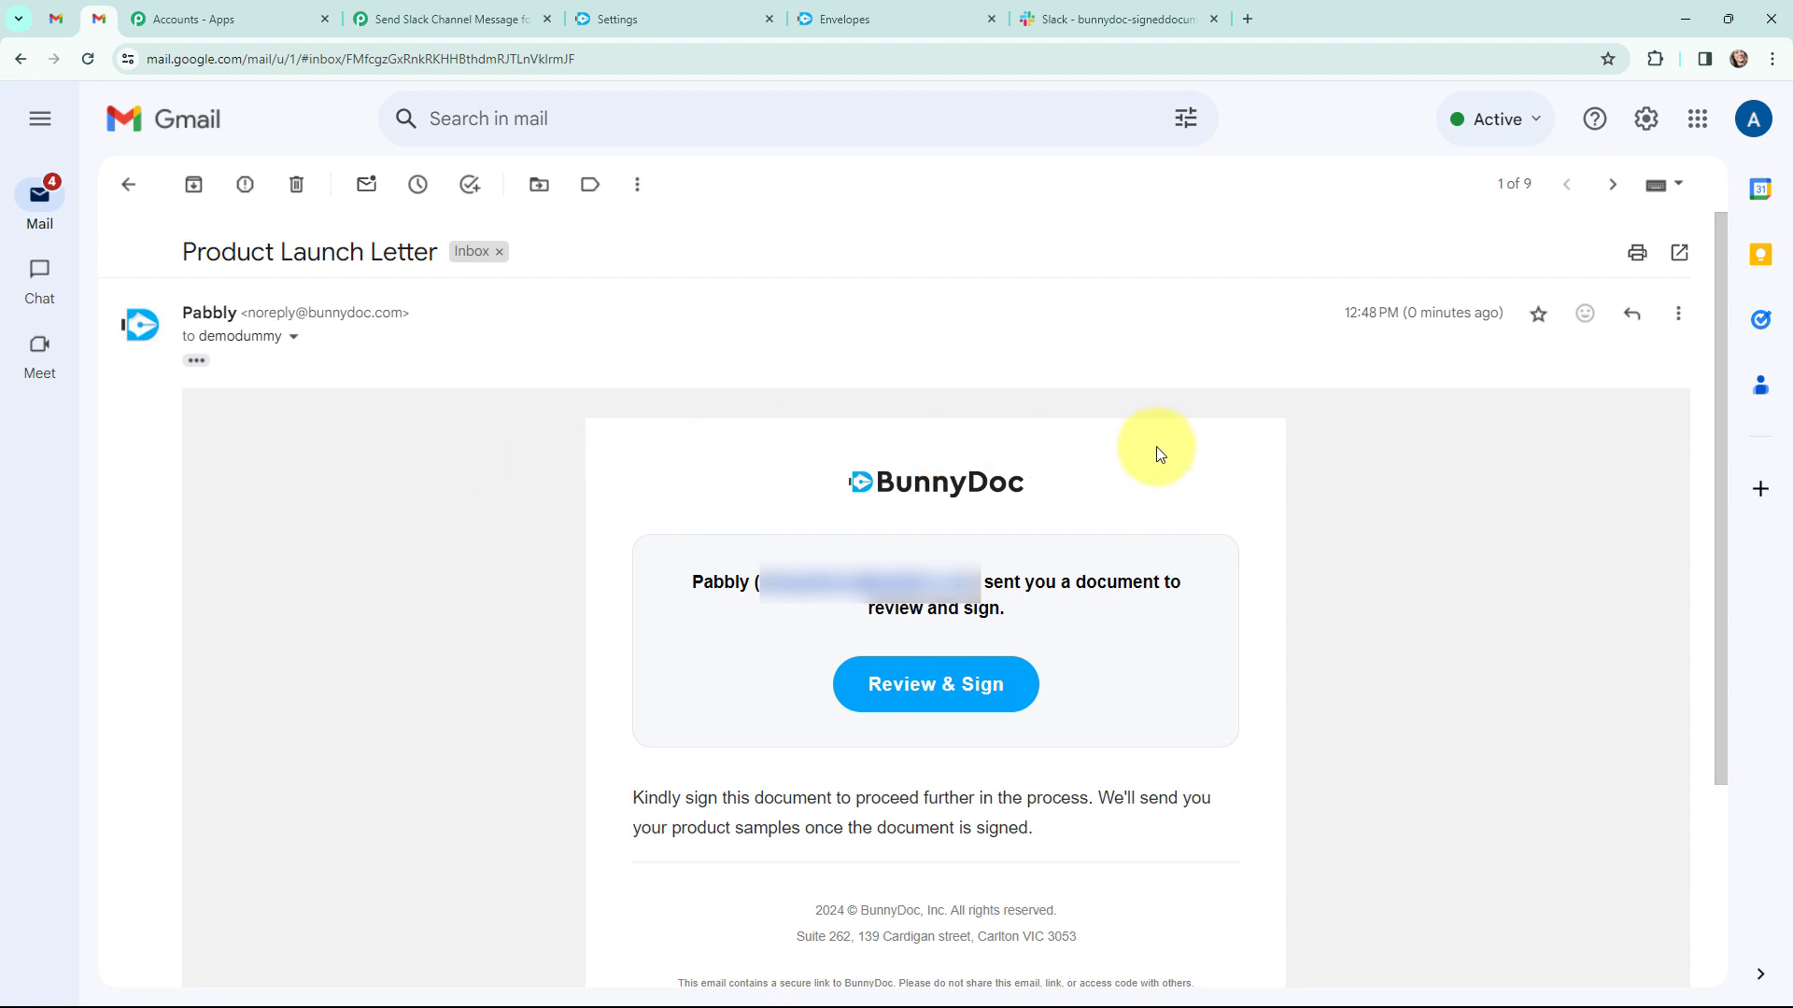
left_click(942, 715)
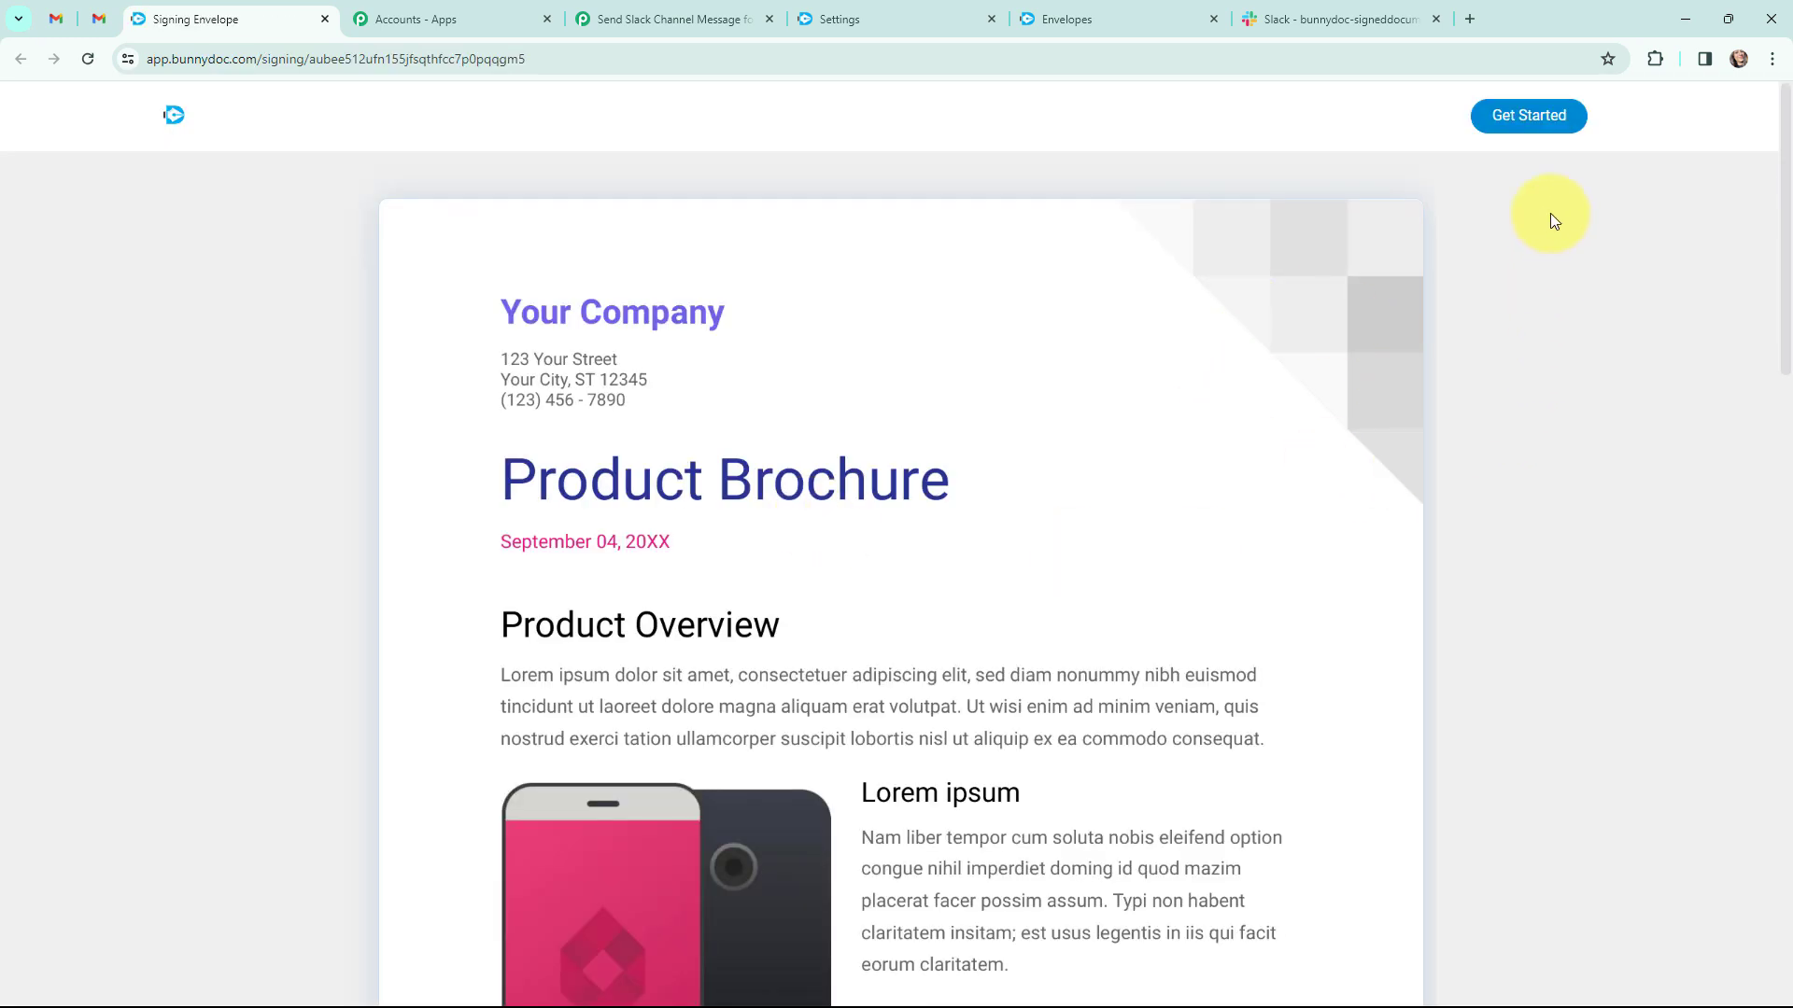
left_click(1530, 117)
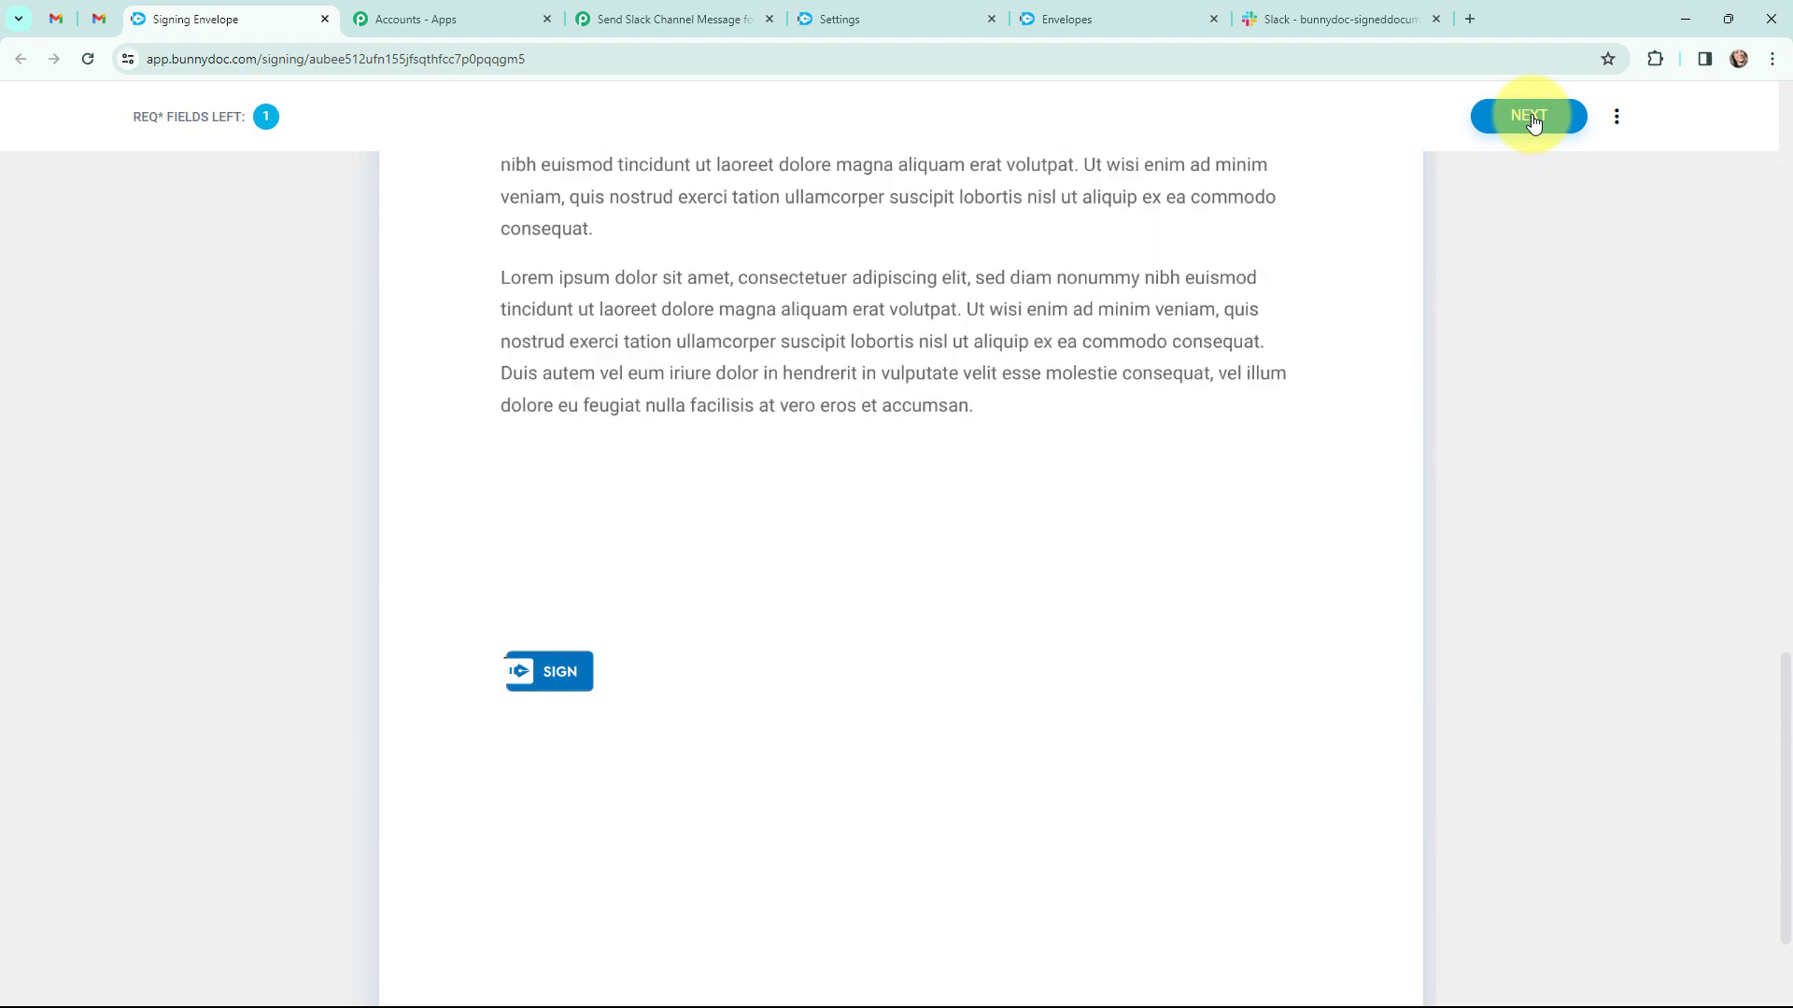
Step: Fill the document's signature field with a typed signature of the signer's name, and submit the signed document by agreeing to the terms
left_click(551, 480)
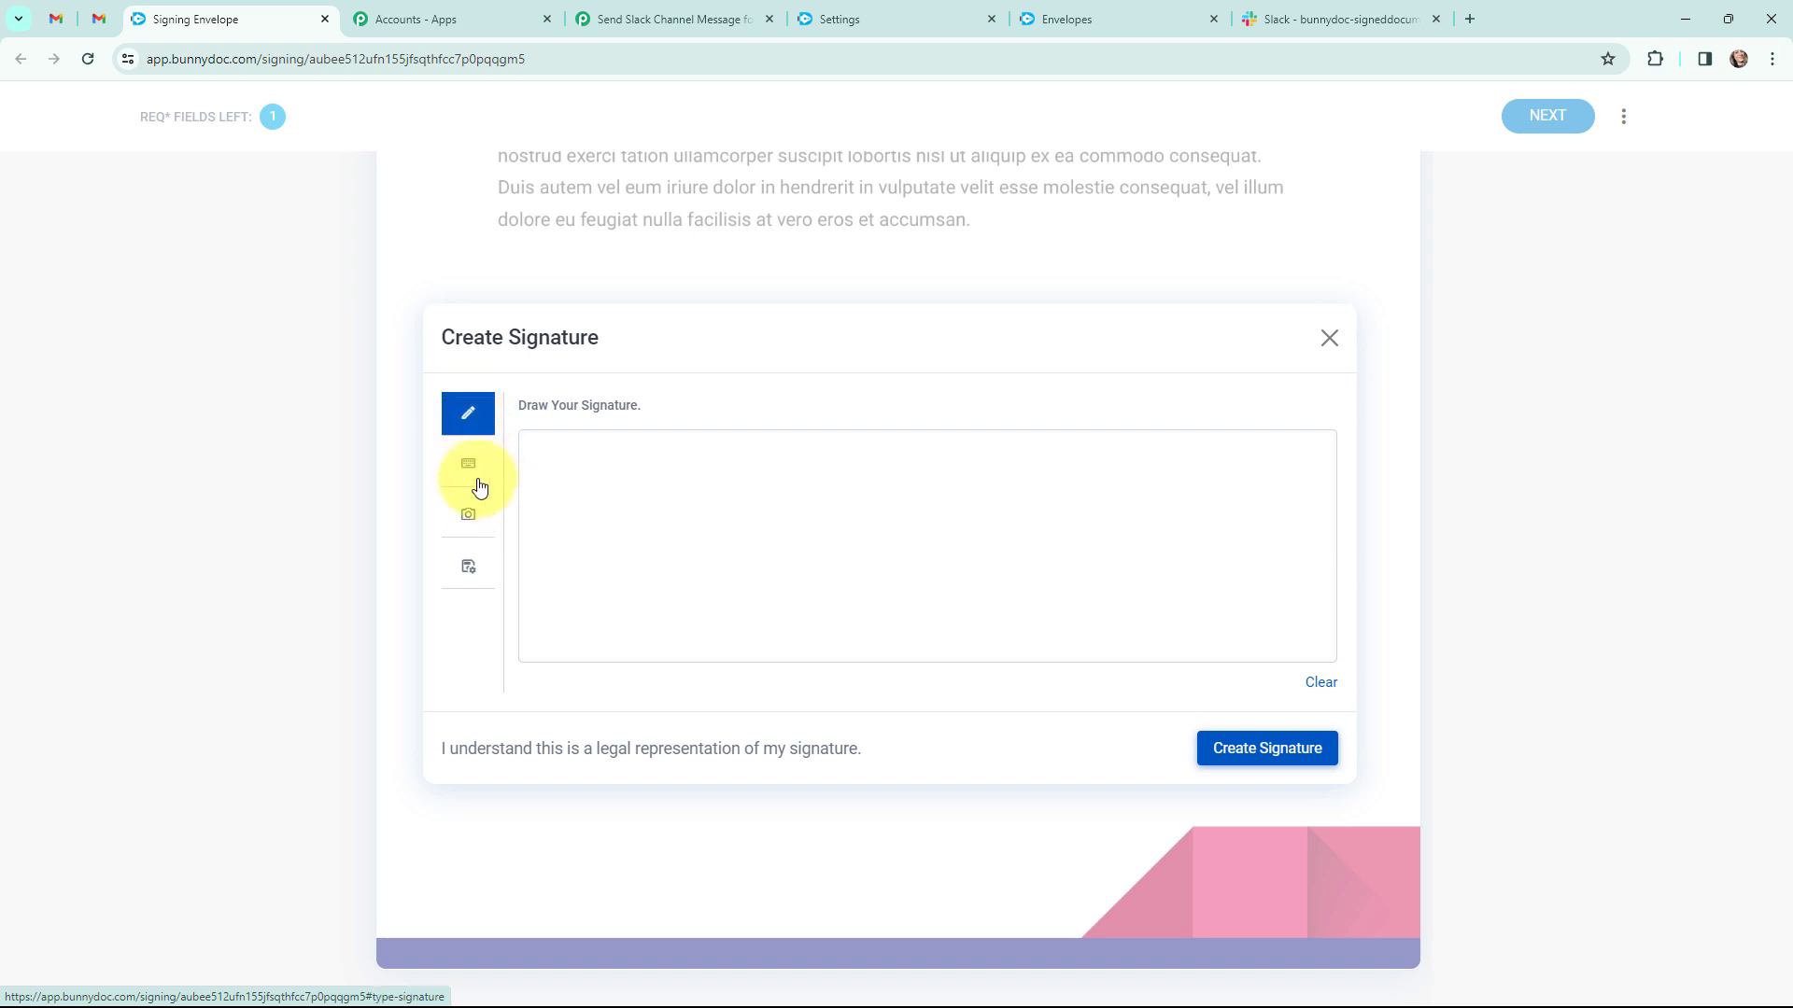
left_click(466, 463)
left_click(466, 486)
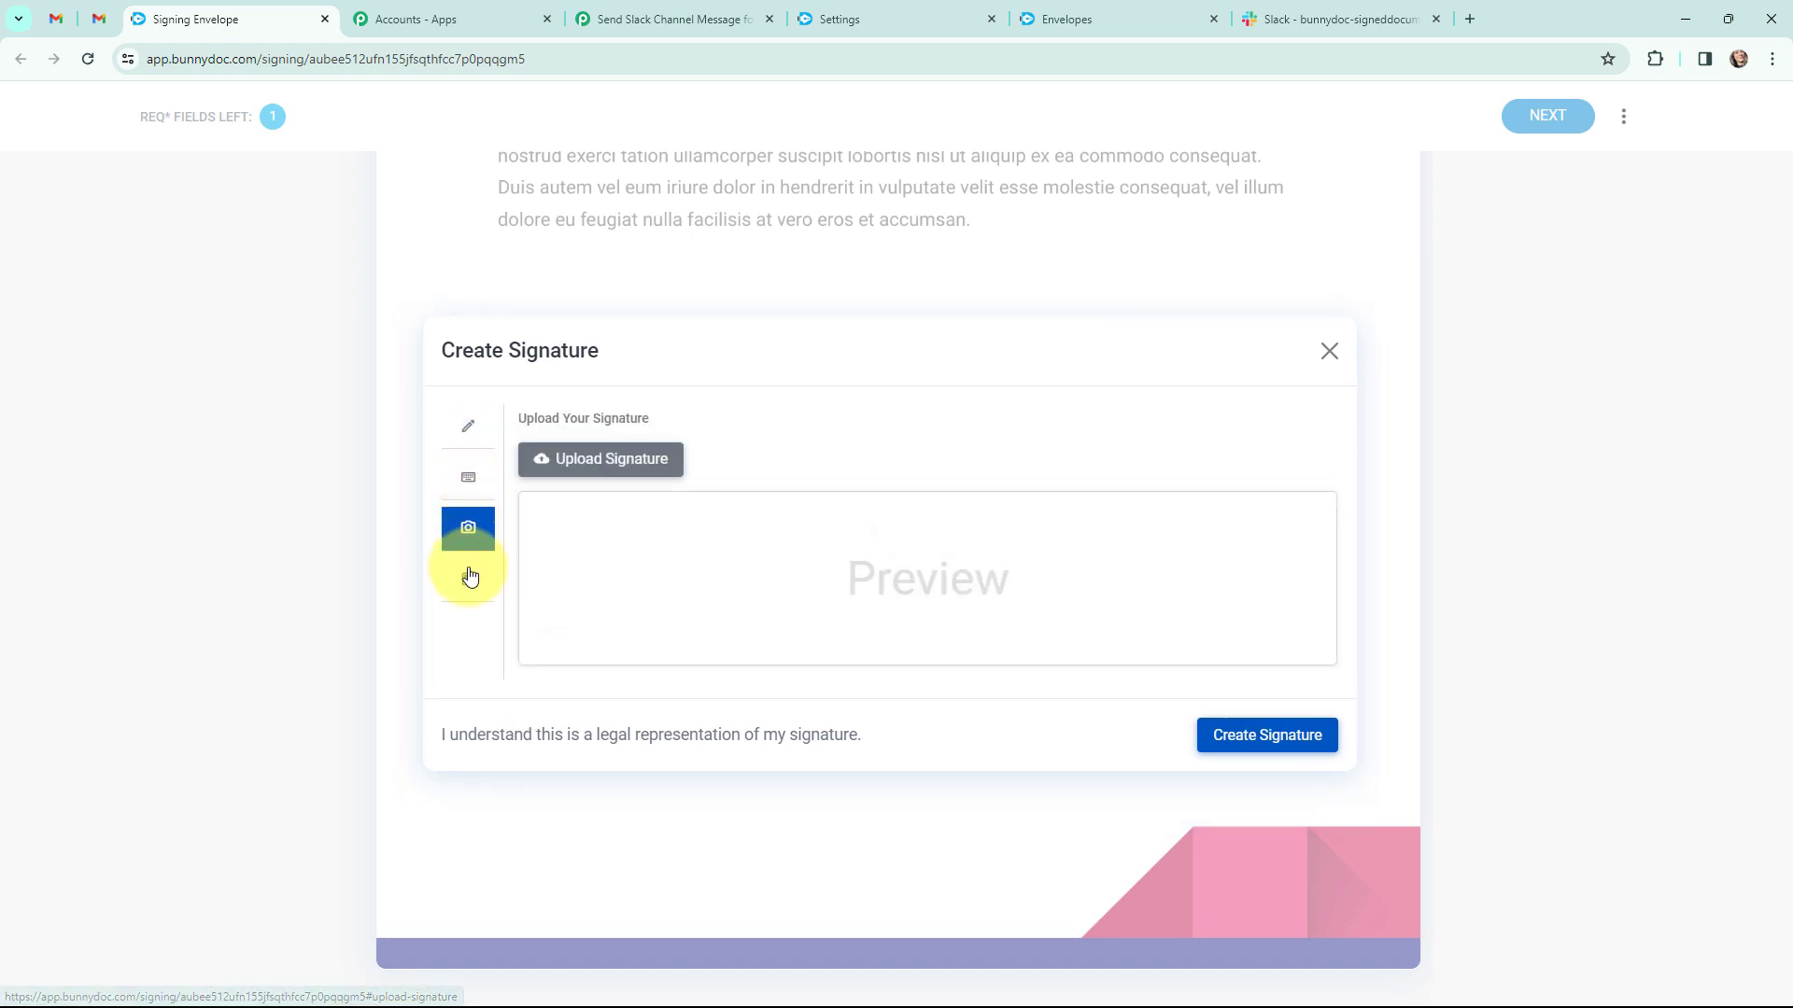
left_click(468, 577)
left_click(468, 511)
type("11")
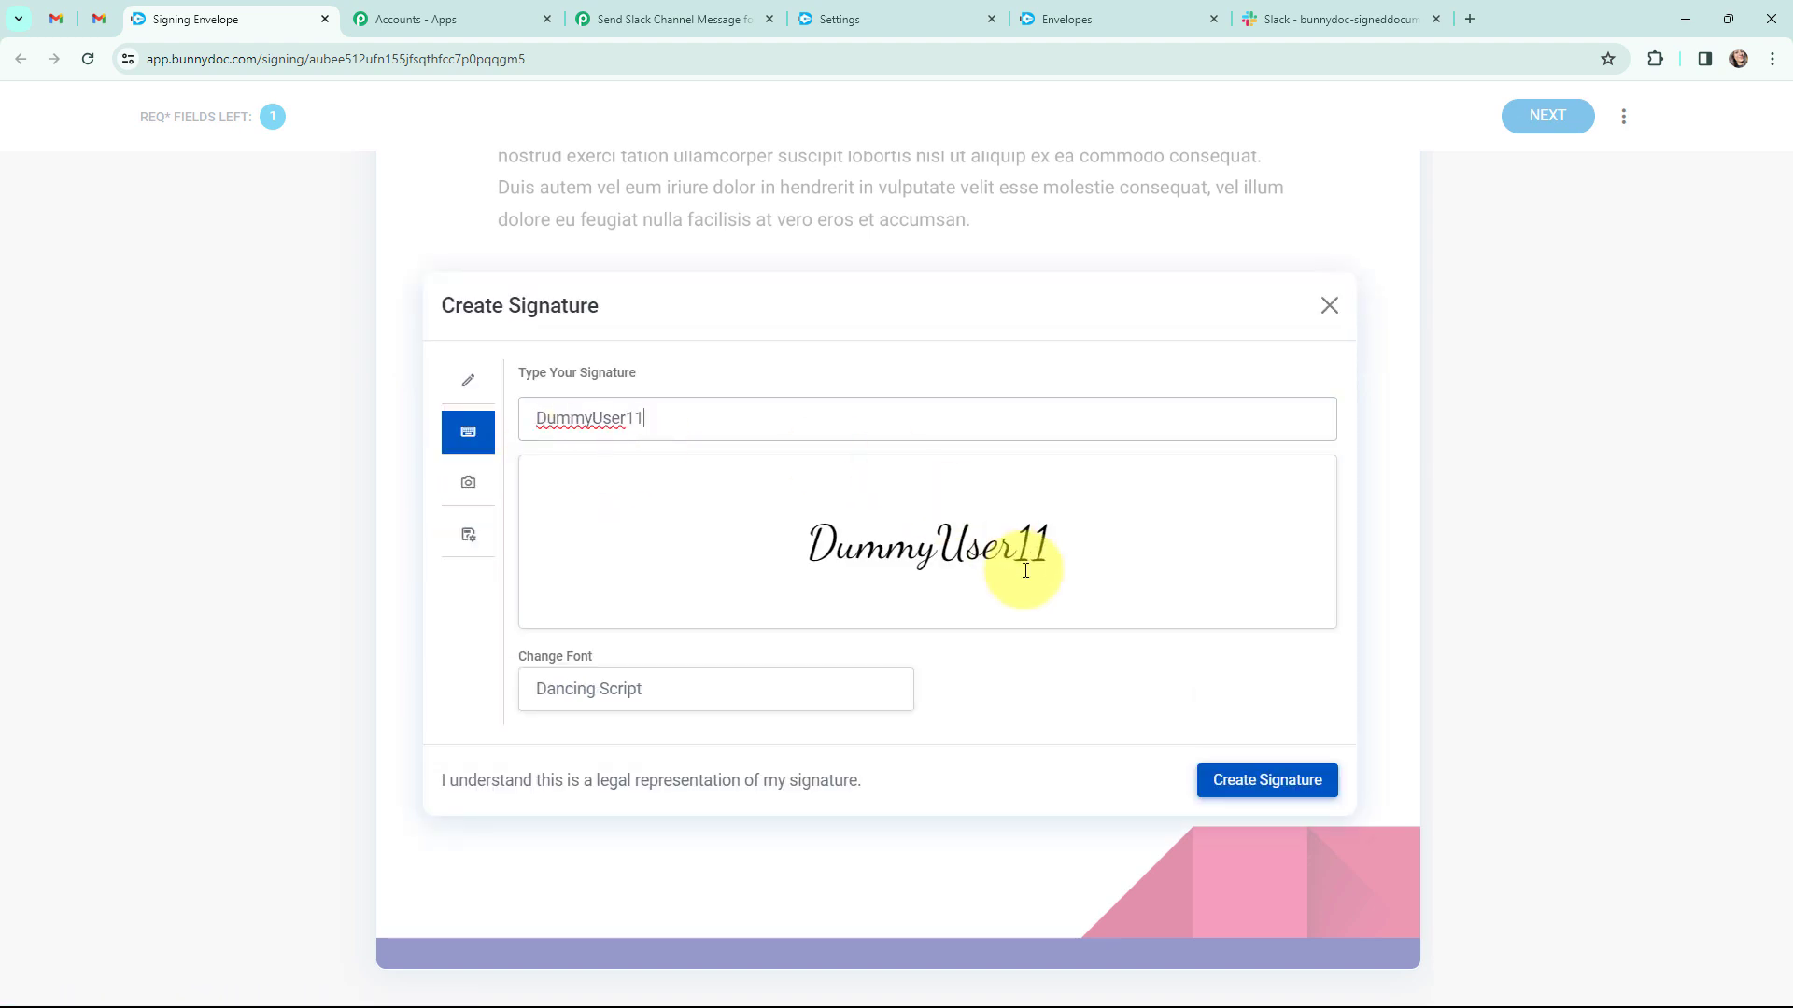
left_click(1260, 784)
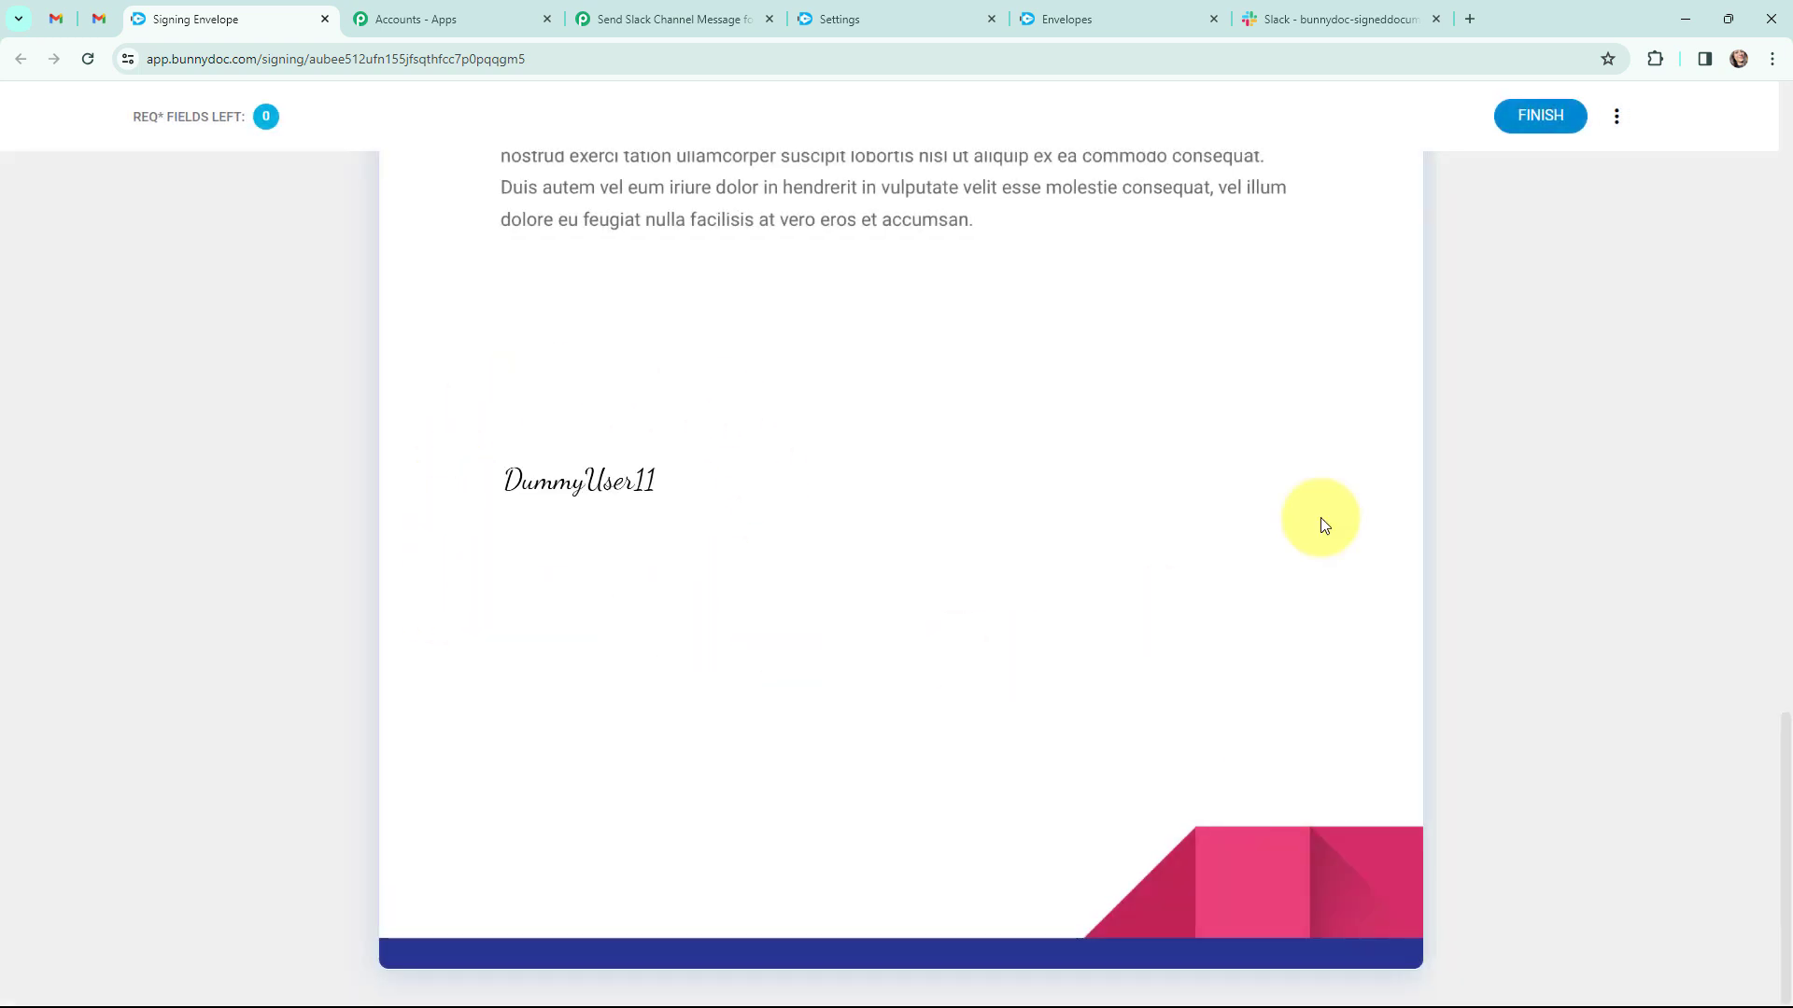
left_click(1543, 119)
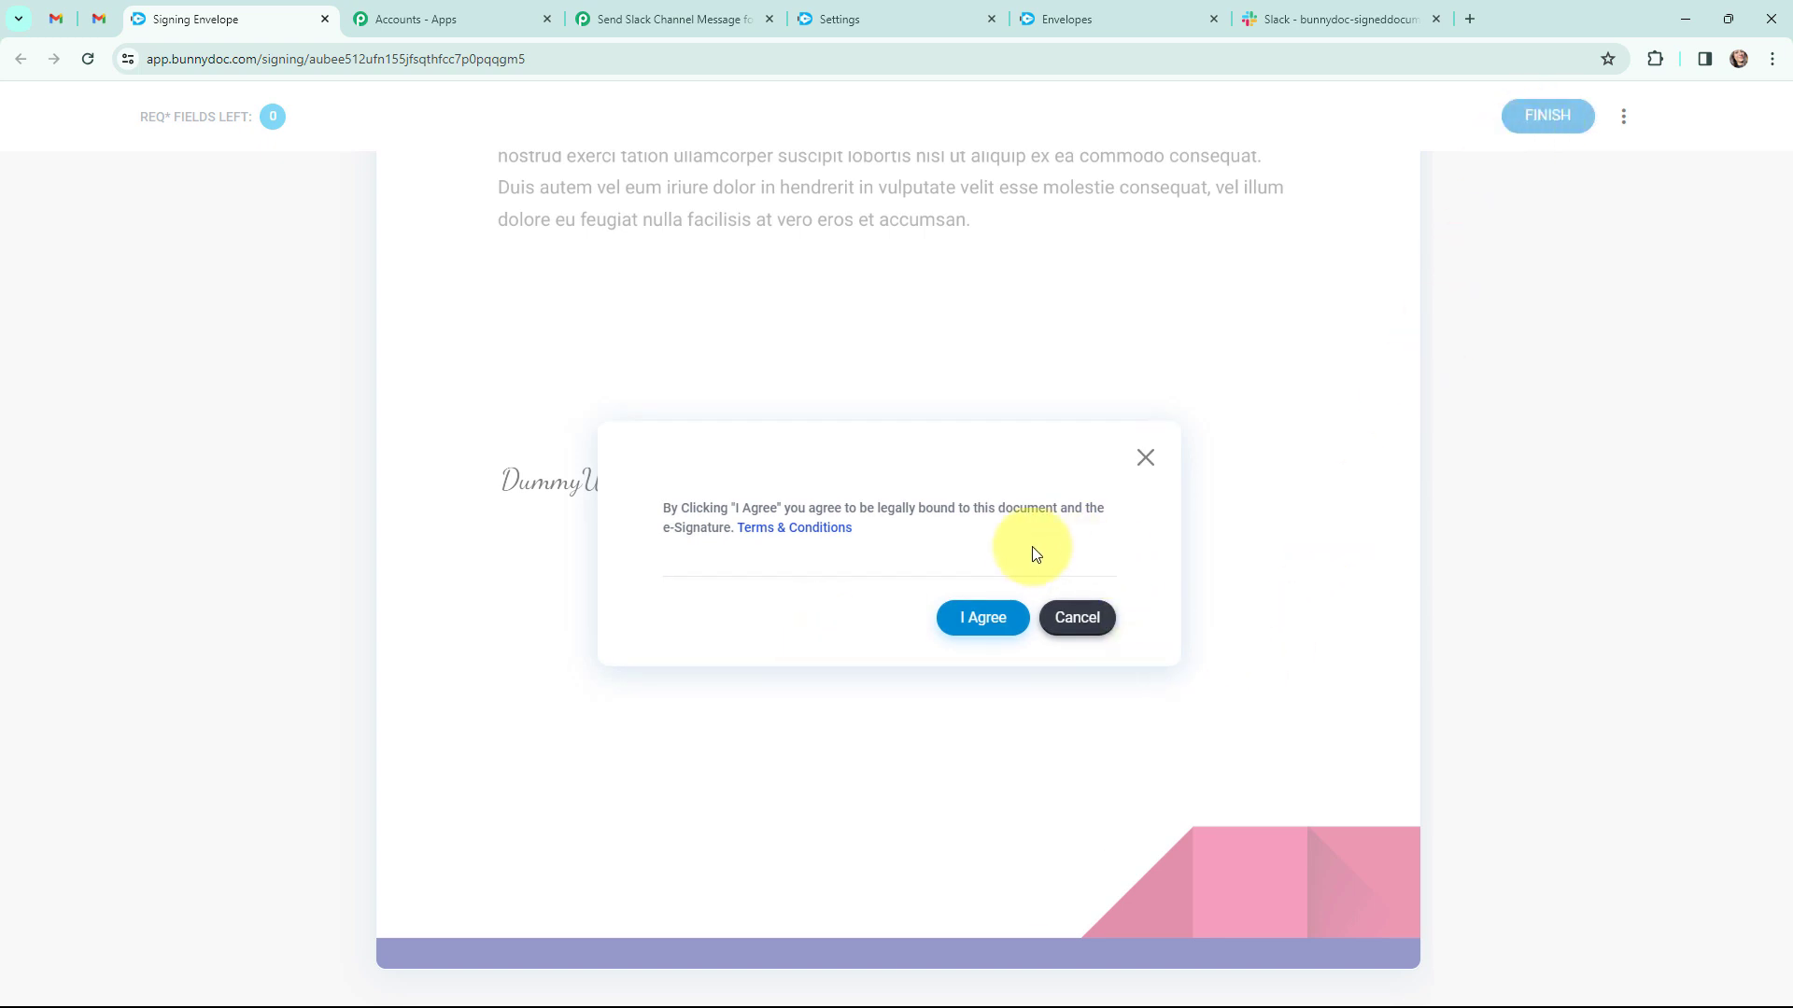
left_click(983, 621)
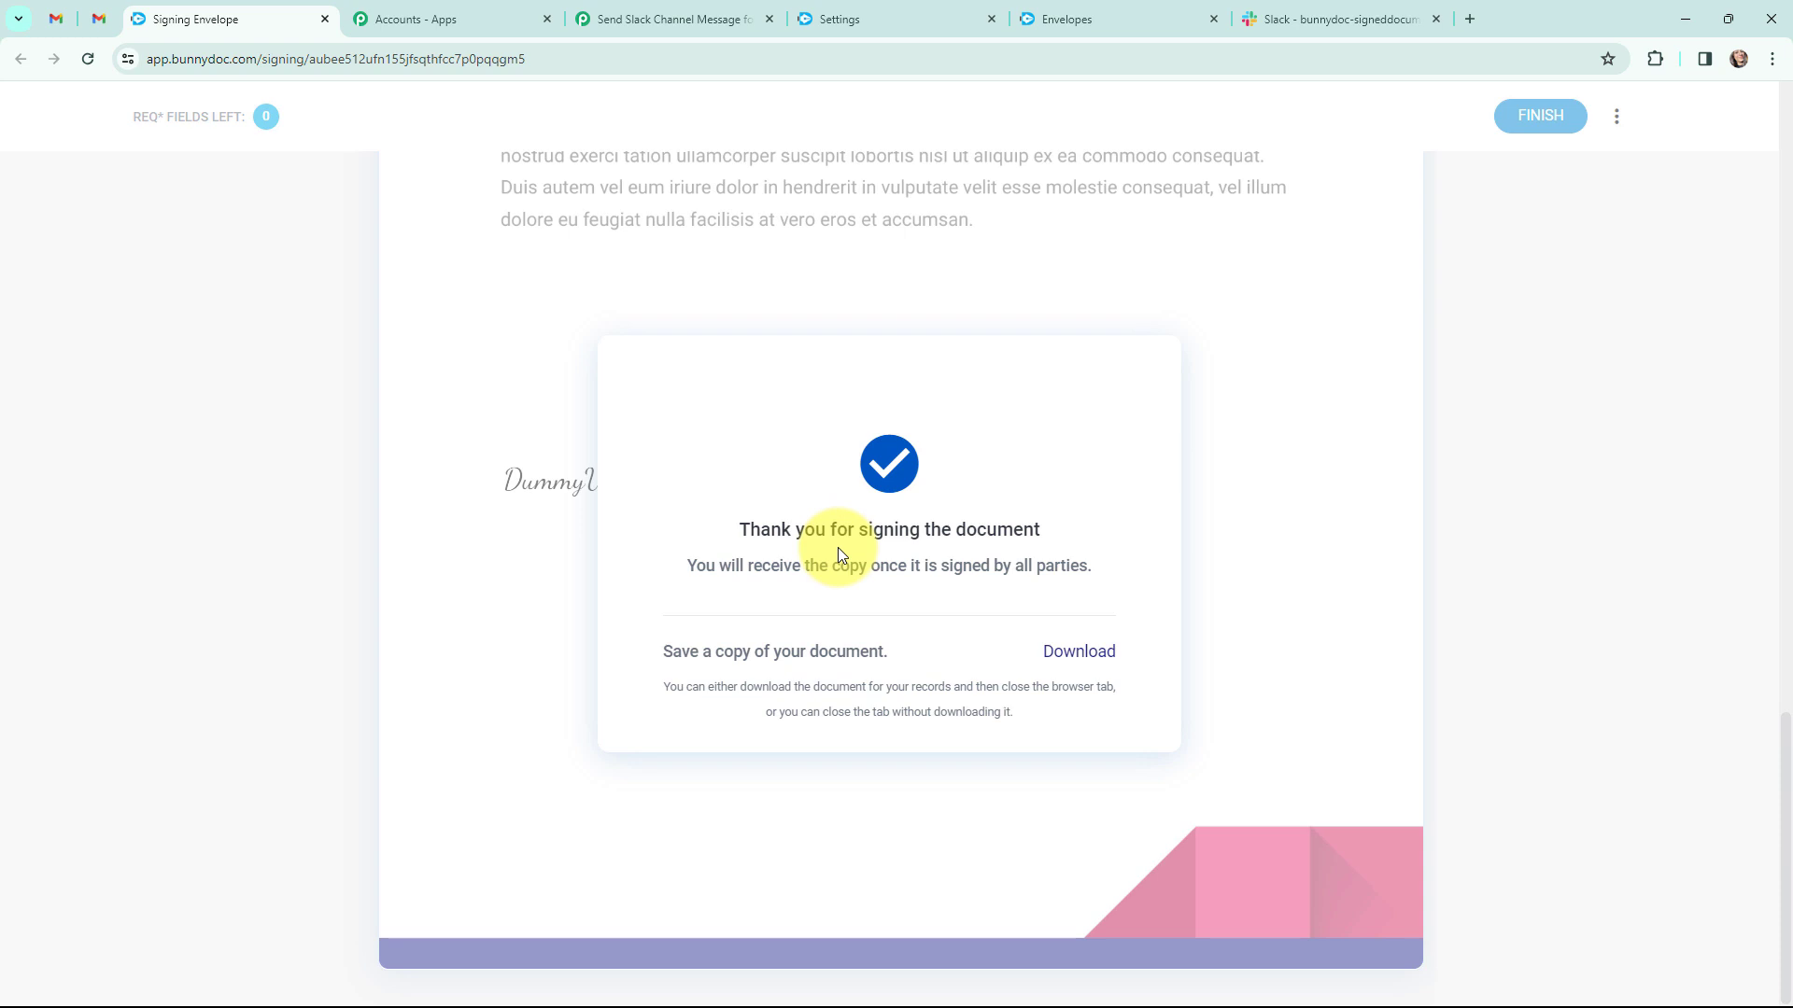
Step: Return to Pabbly Connect and examine the trigger's captured response, including recipient details, event type, event message and envelope title, and the Instant label
left_click(705, 17)
scroll(878, 458, "down", 4)
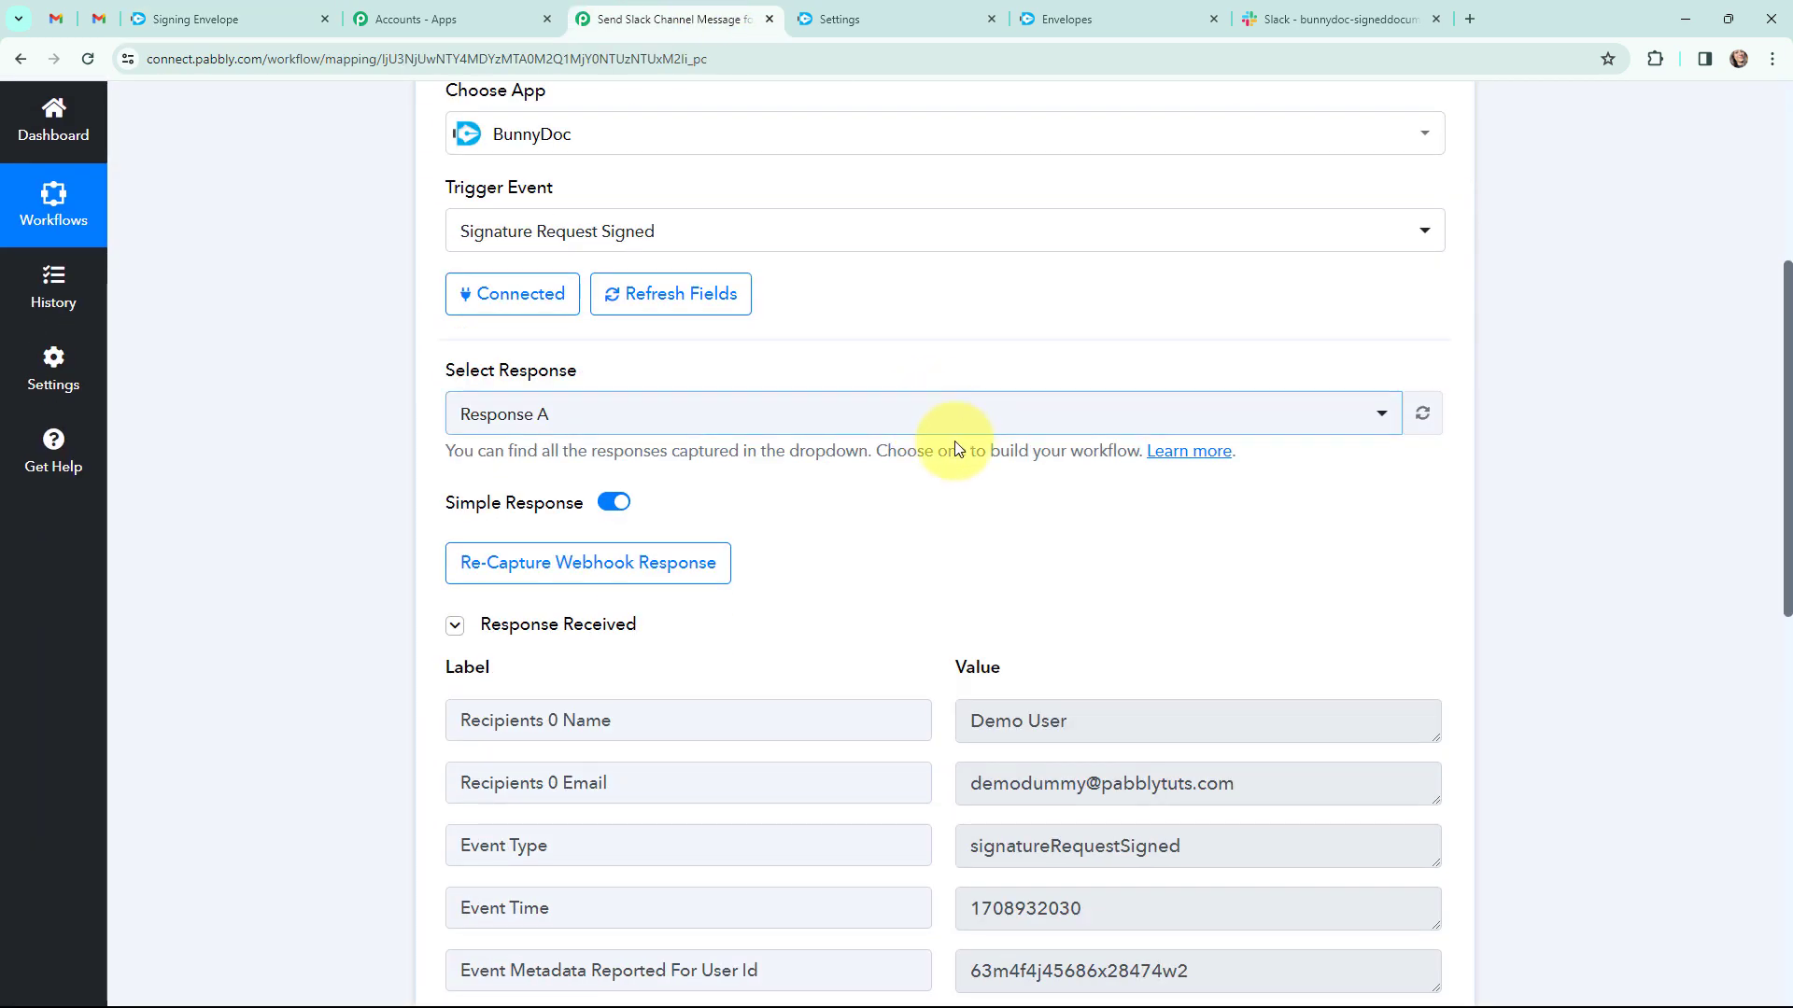
scroll(901, 512, "down", 3)
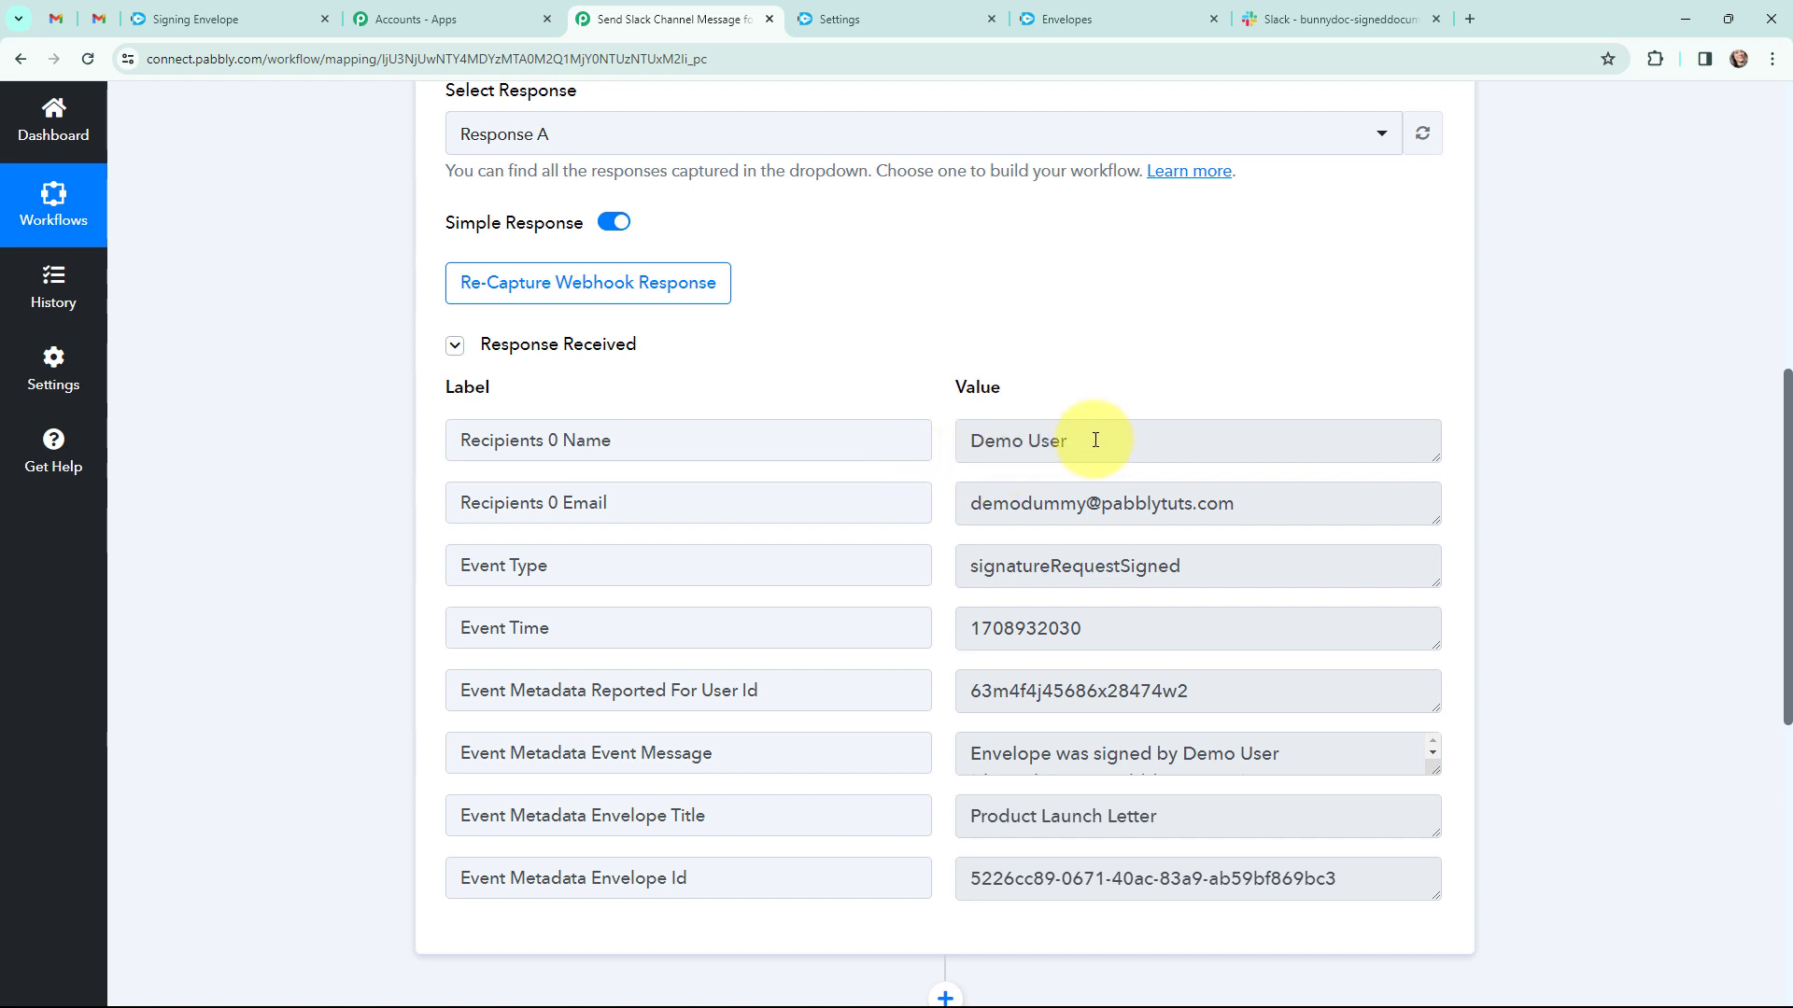
left_click_drag(1093, 440, 976, 452)
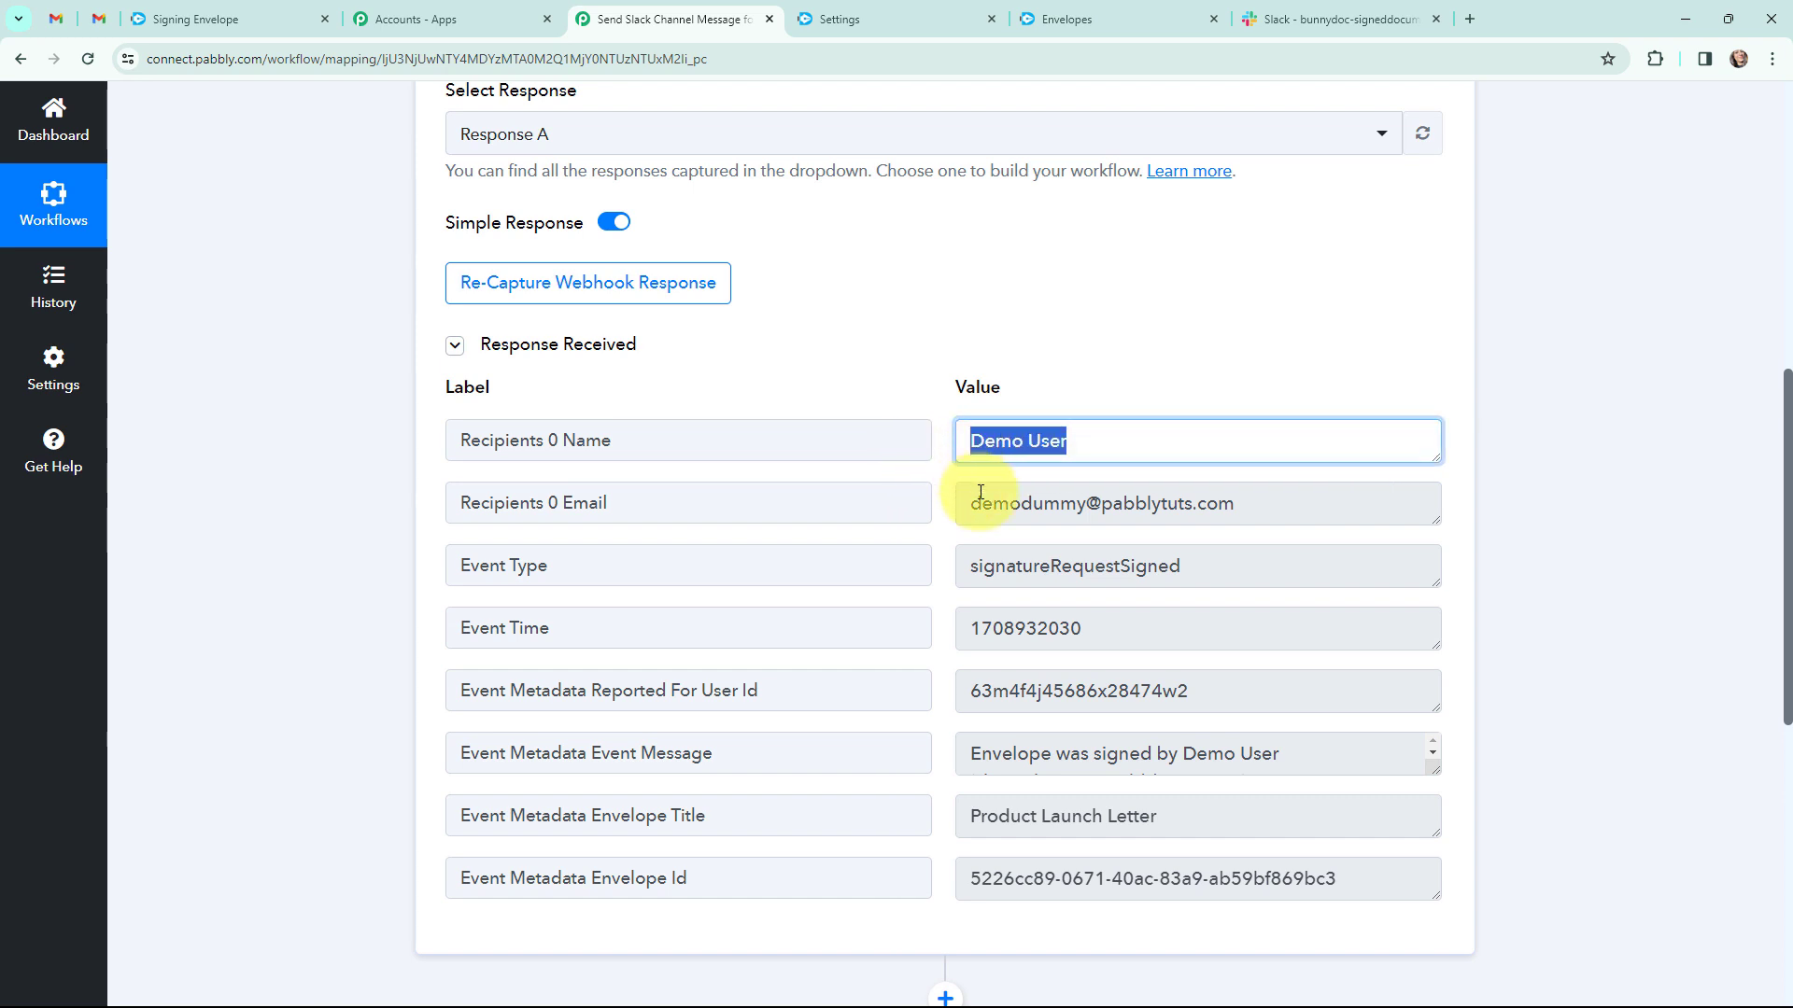
left_click_drag(1252, 504, 966, 512)
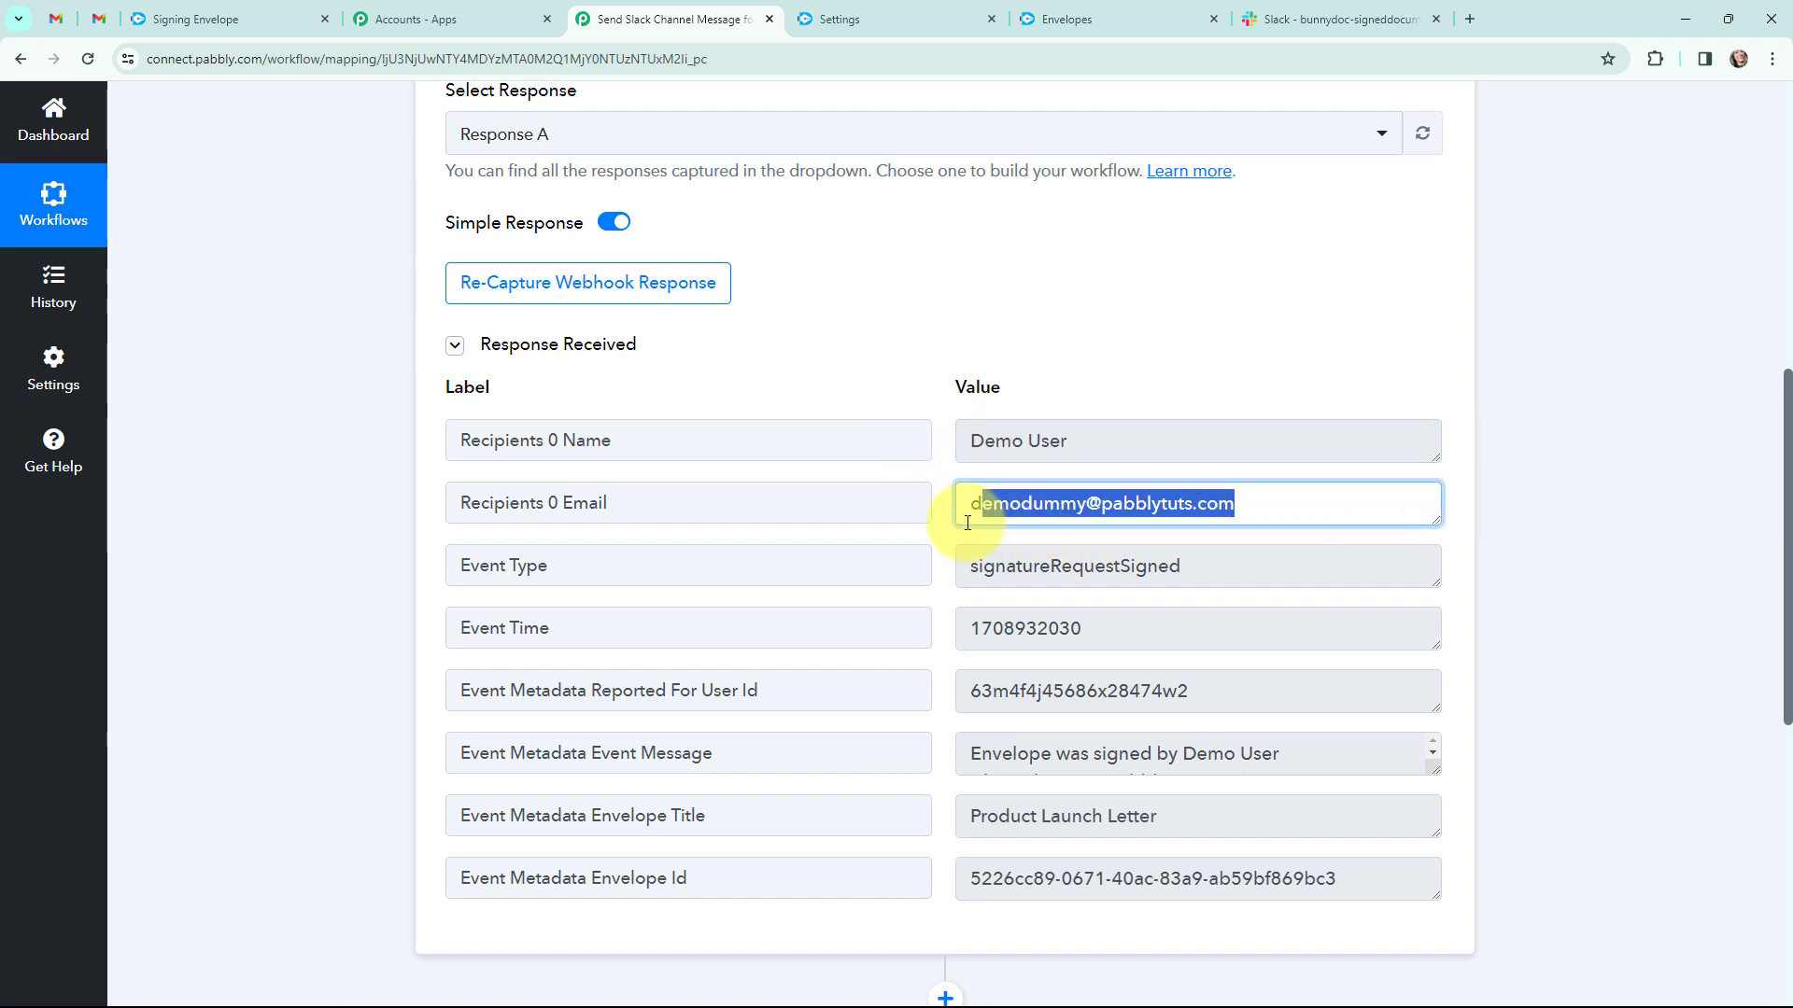
left_click(1536, 481)
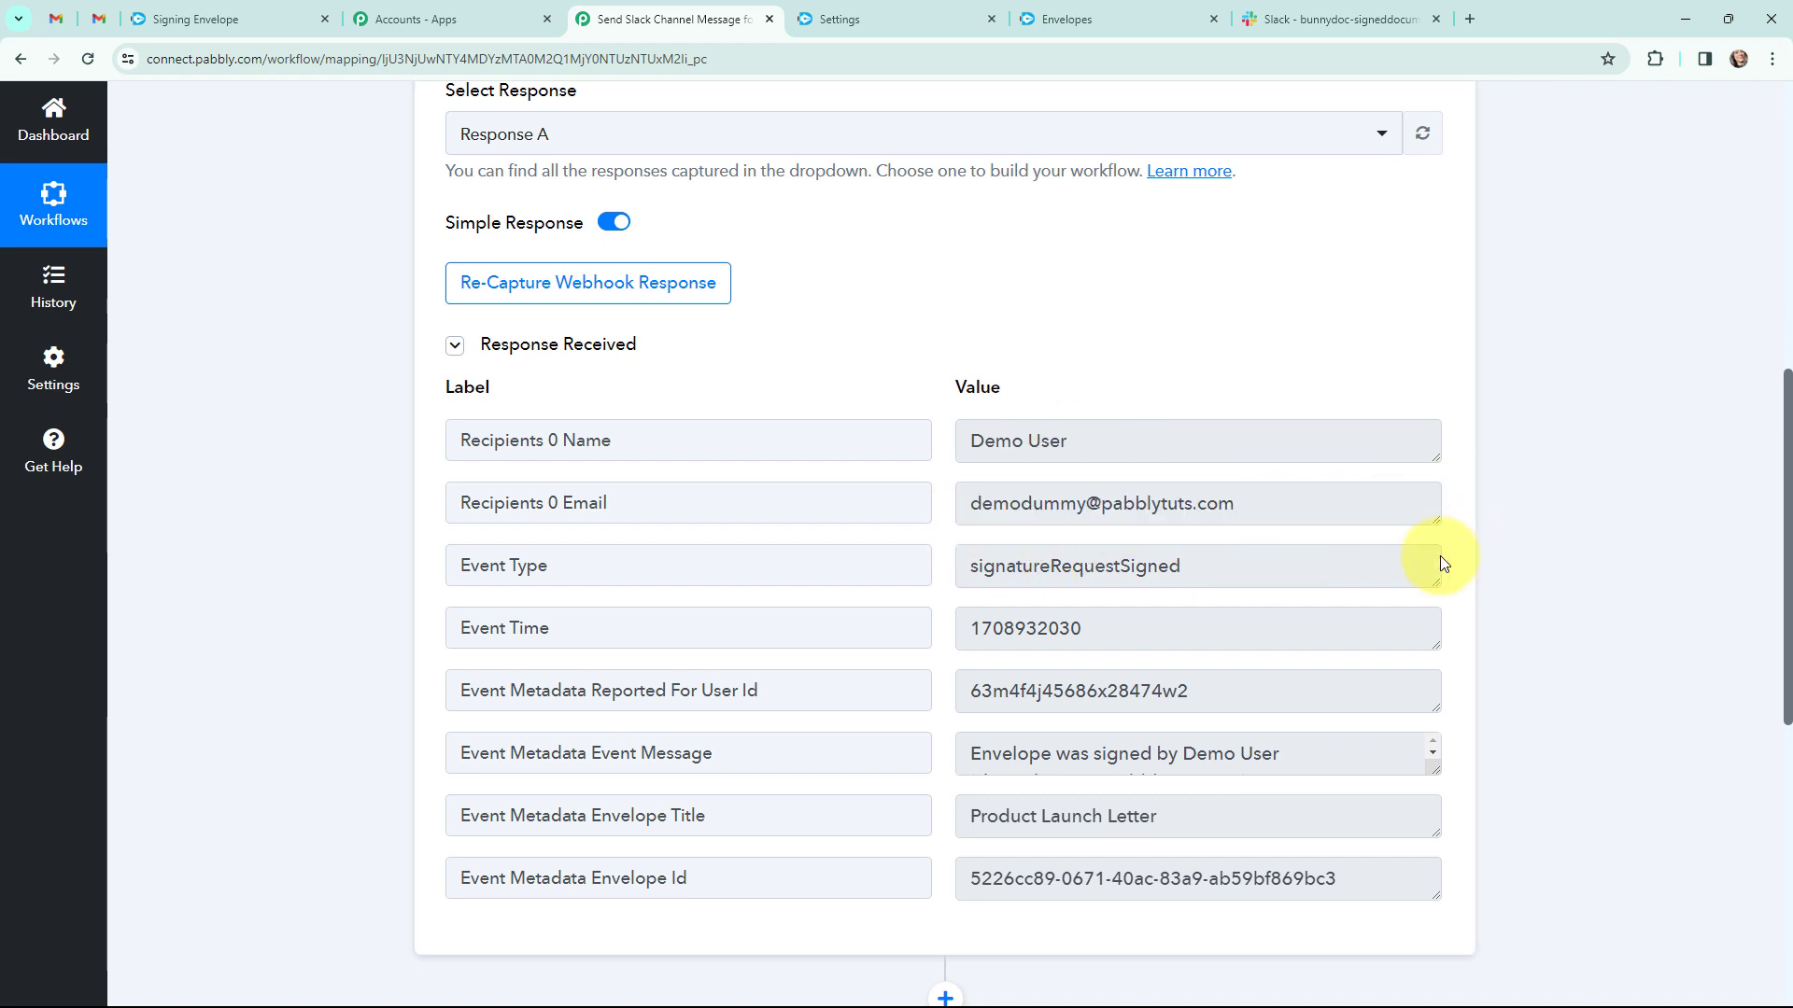
left_click_drag(1202, 570, 961, 563)
left_click(1520, 580)
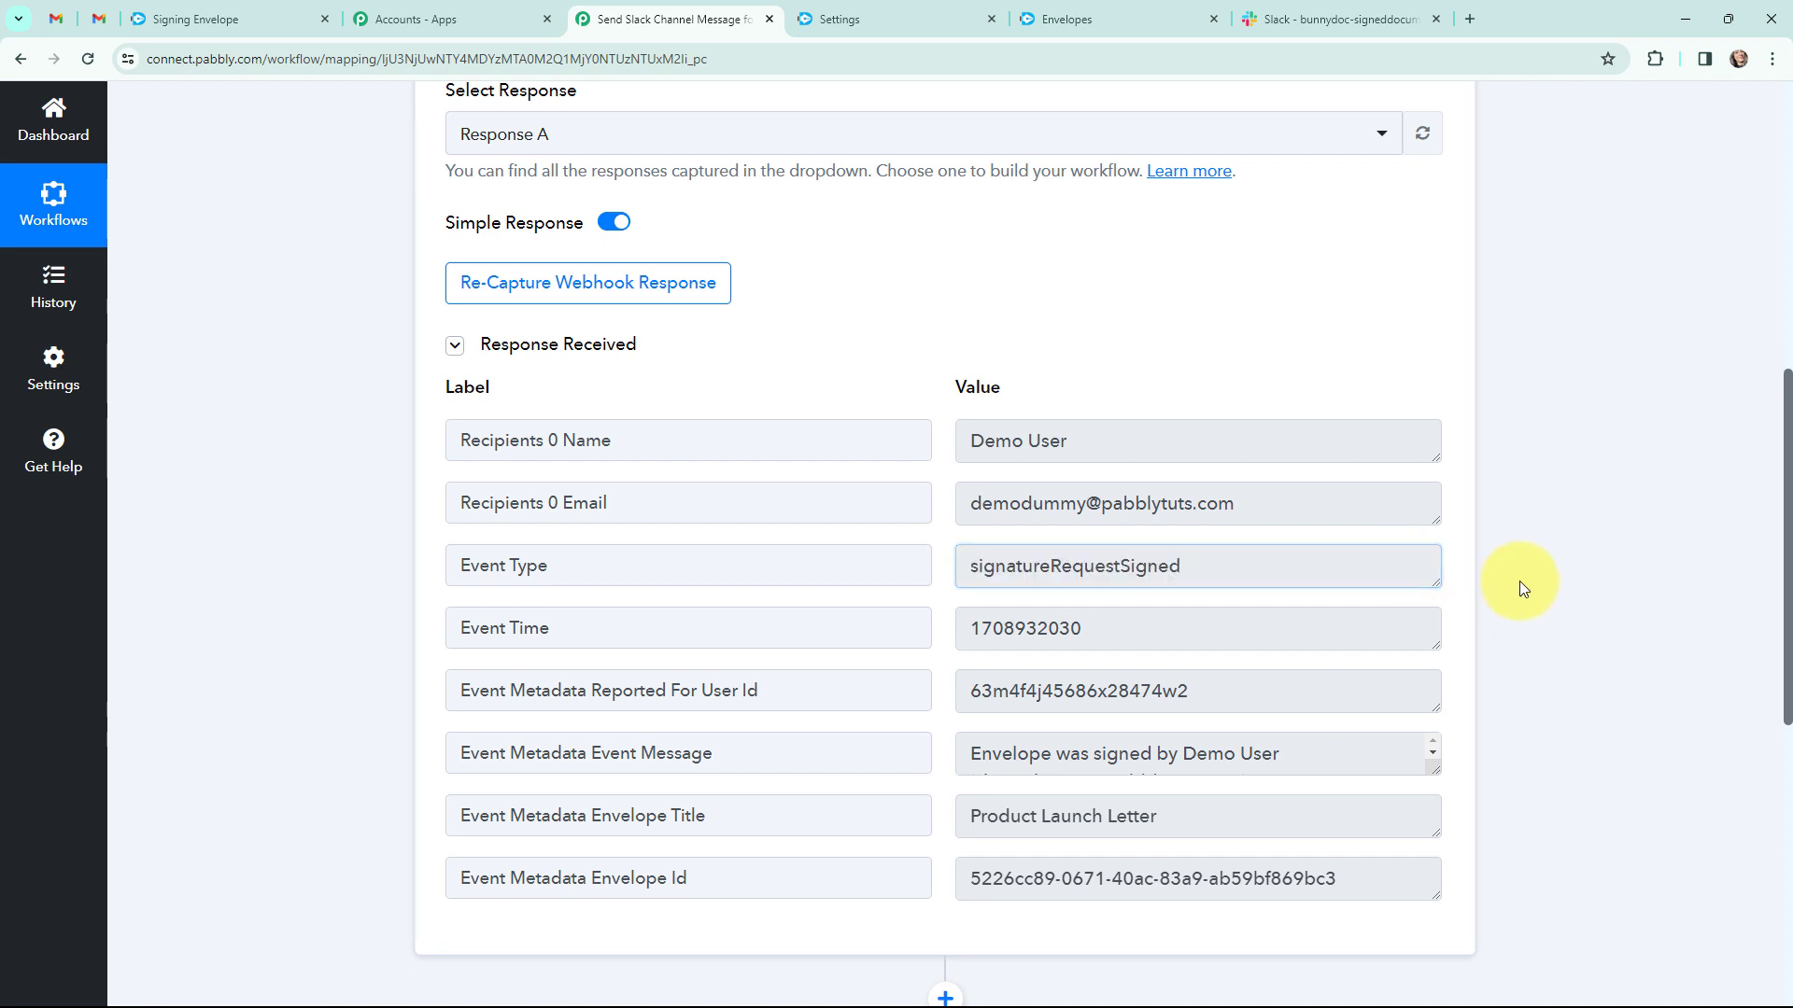
scroll(1242, 514, "down", 2)
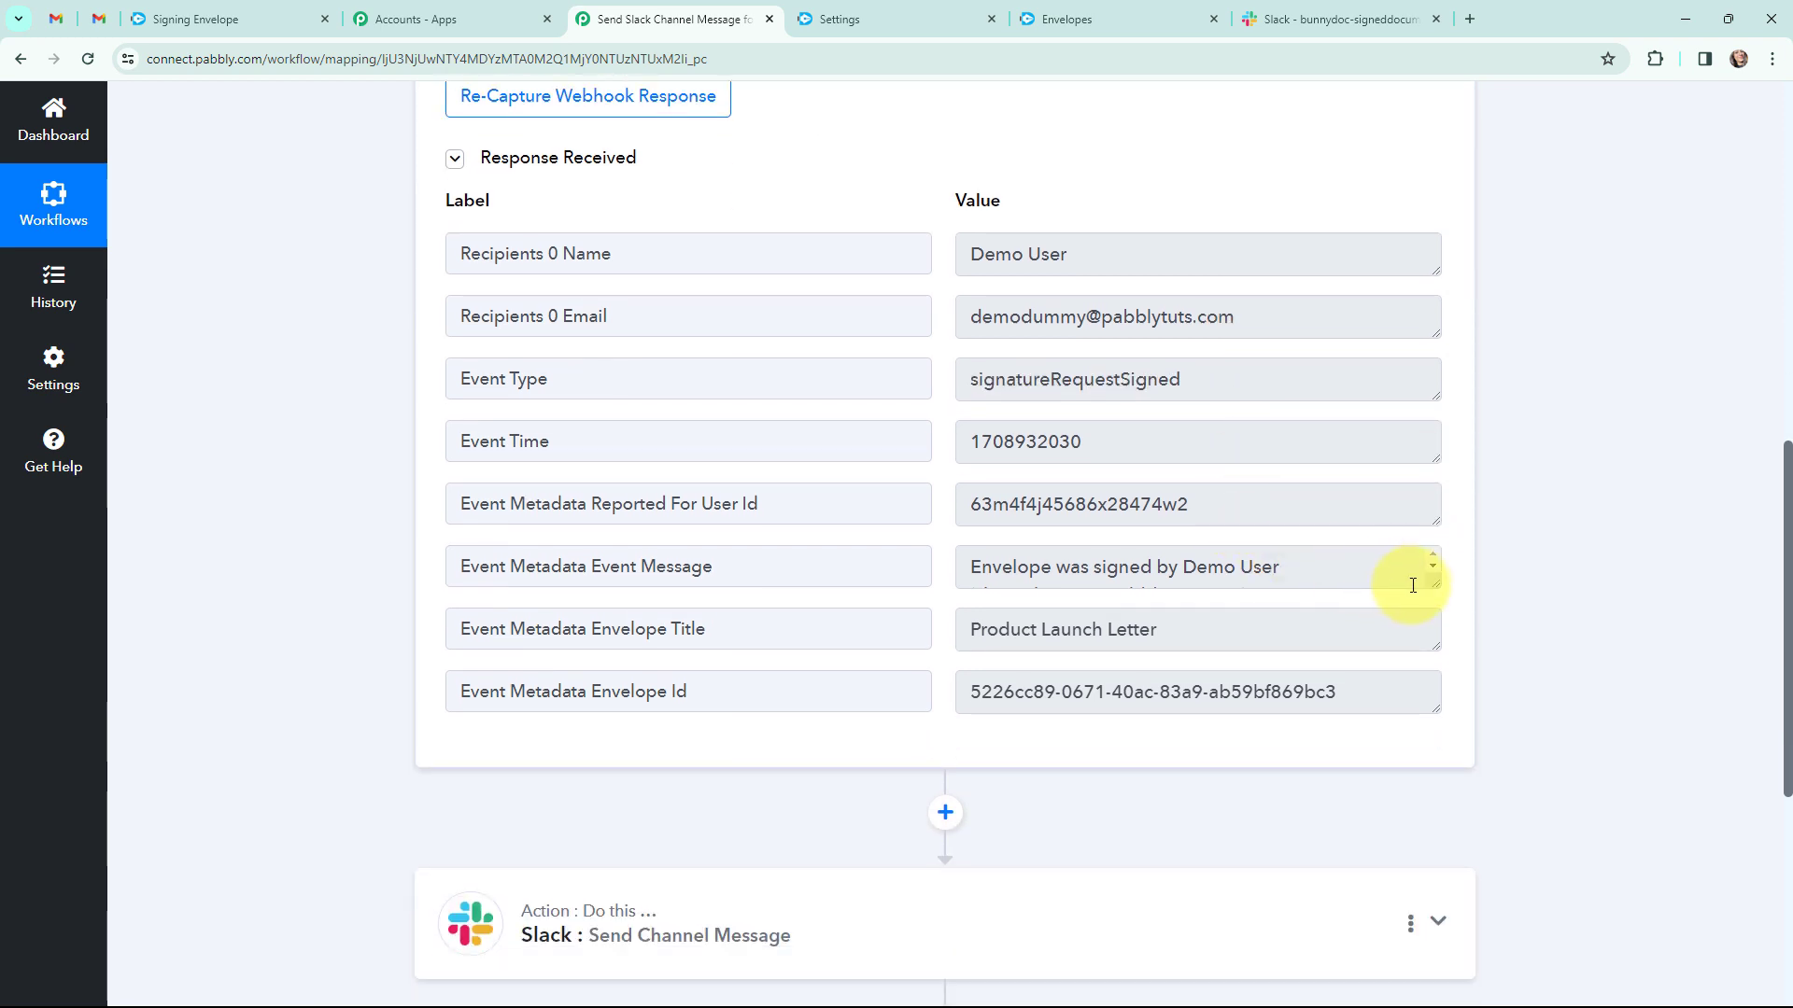
left_click_drag(1431, 581, 1432, 615)
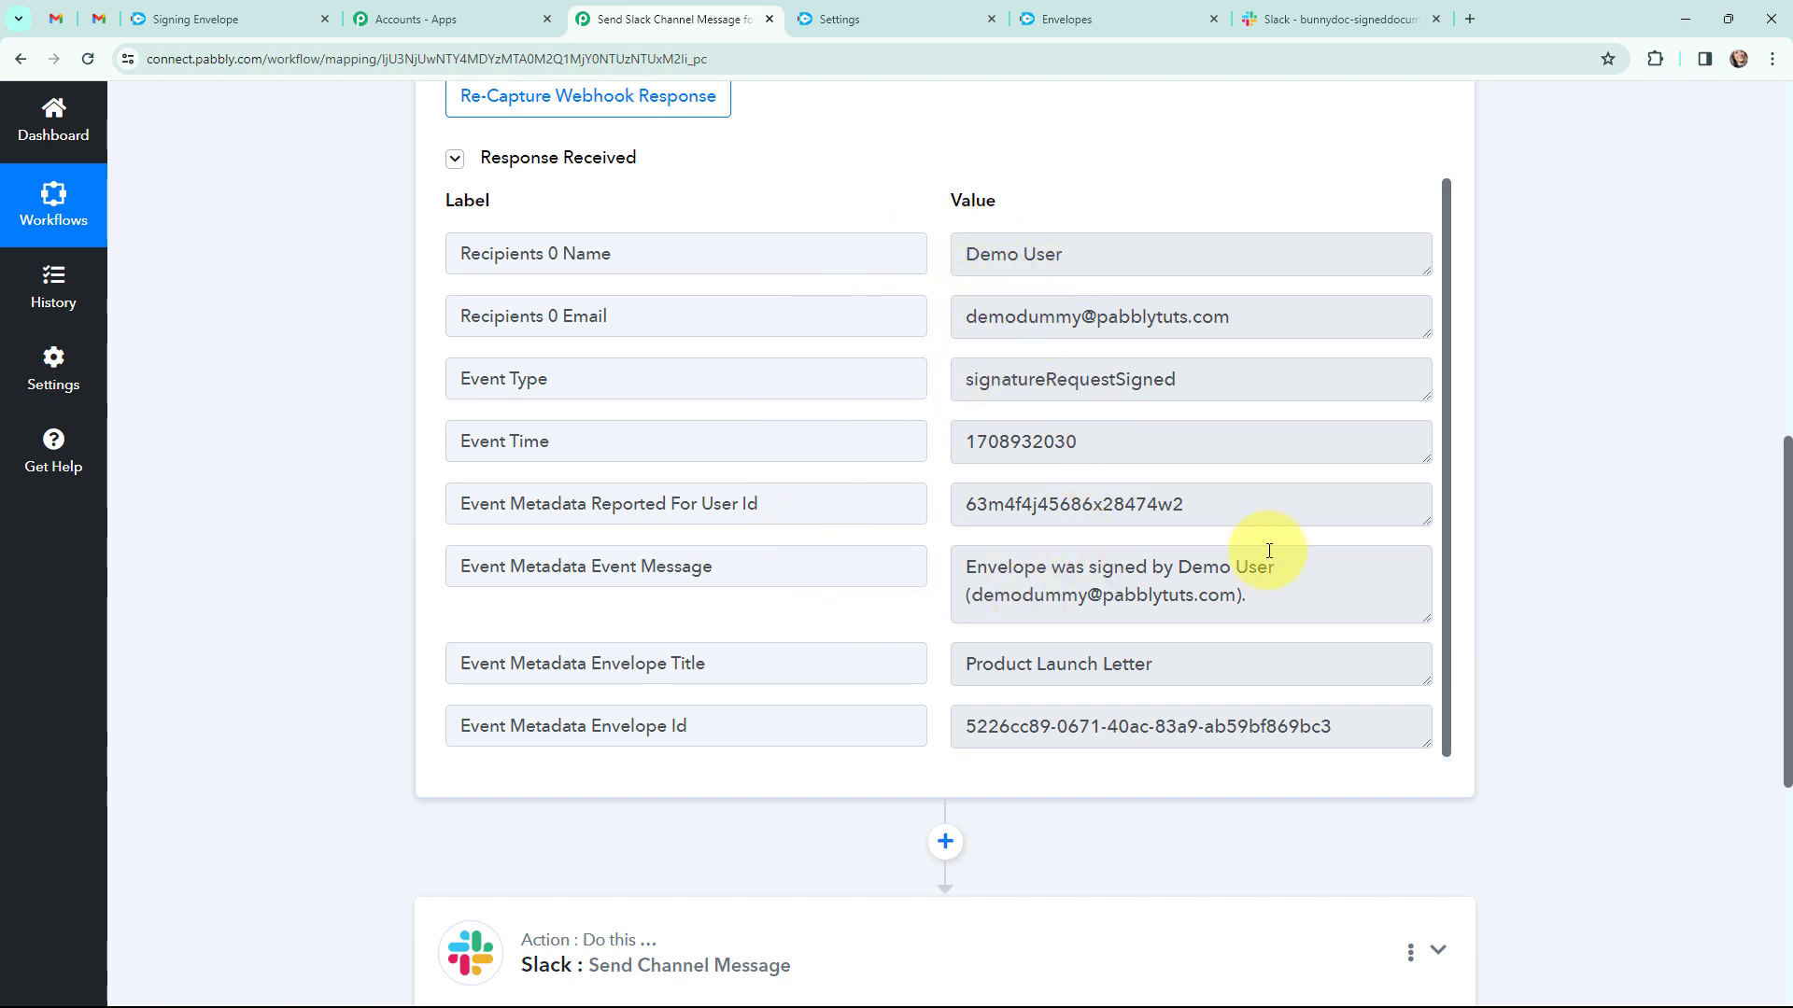
scroll(1607, 565, "up", 10)
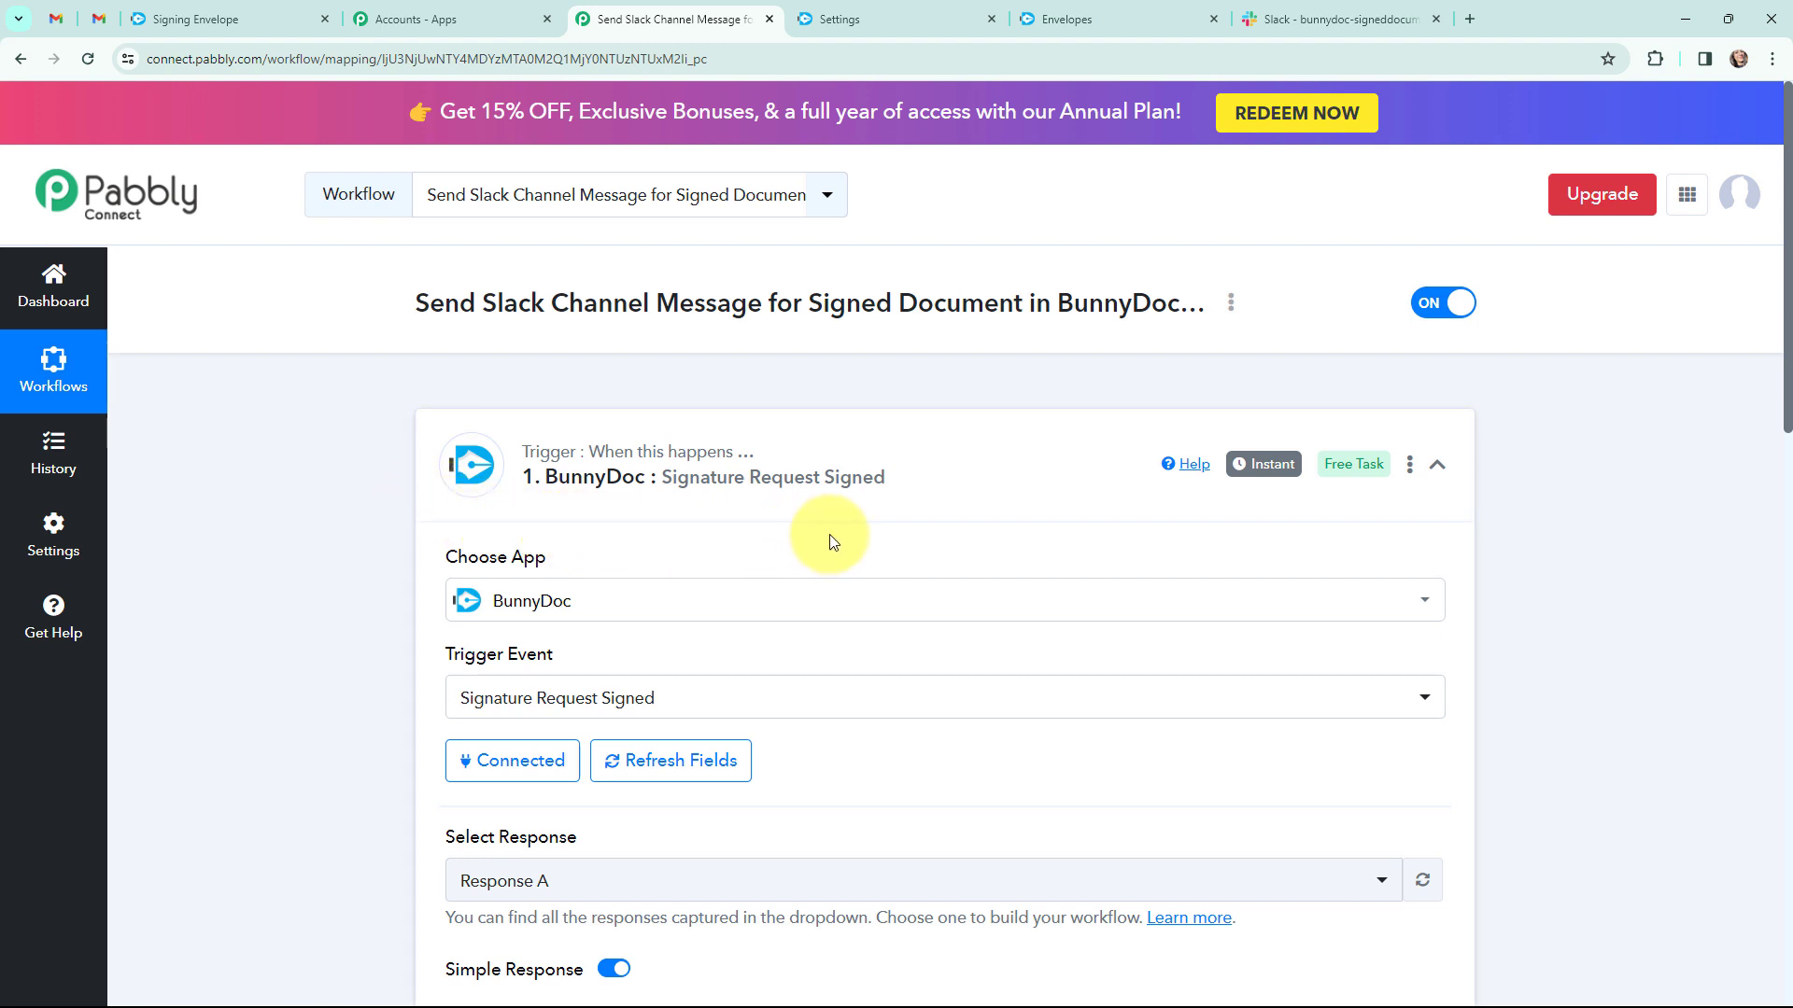
mouse_move(1260, 476)
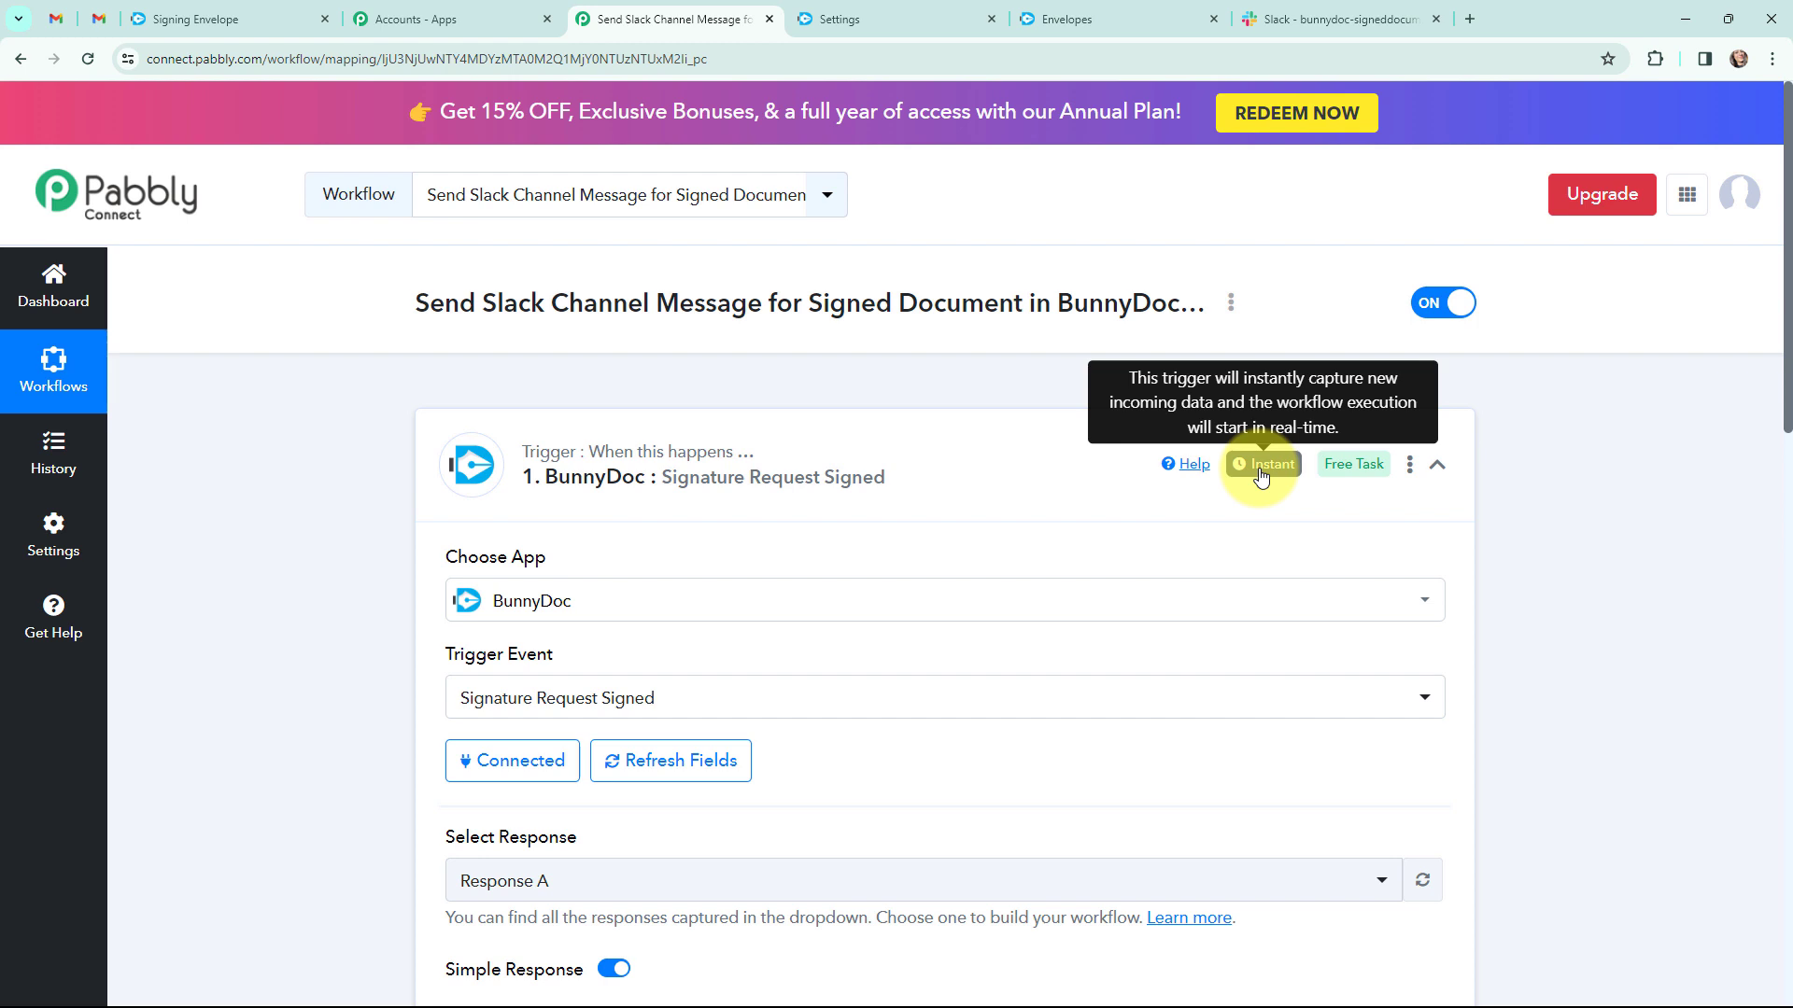
Step: Collapse the BunnyDoc trigger and start adding a new connection for the Slack Send Channel Message action
left_click(420, 427)
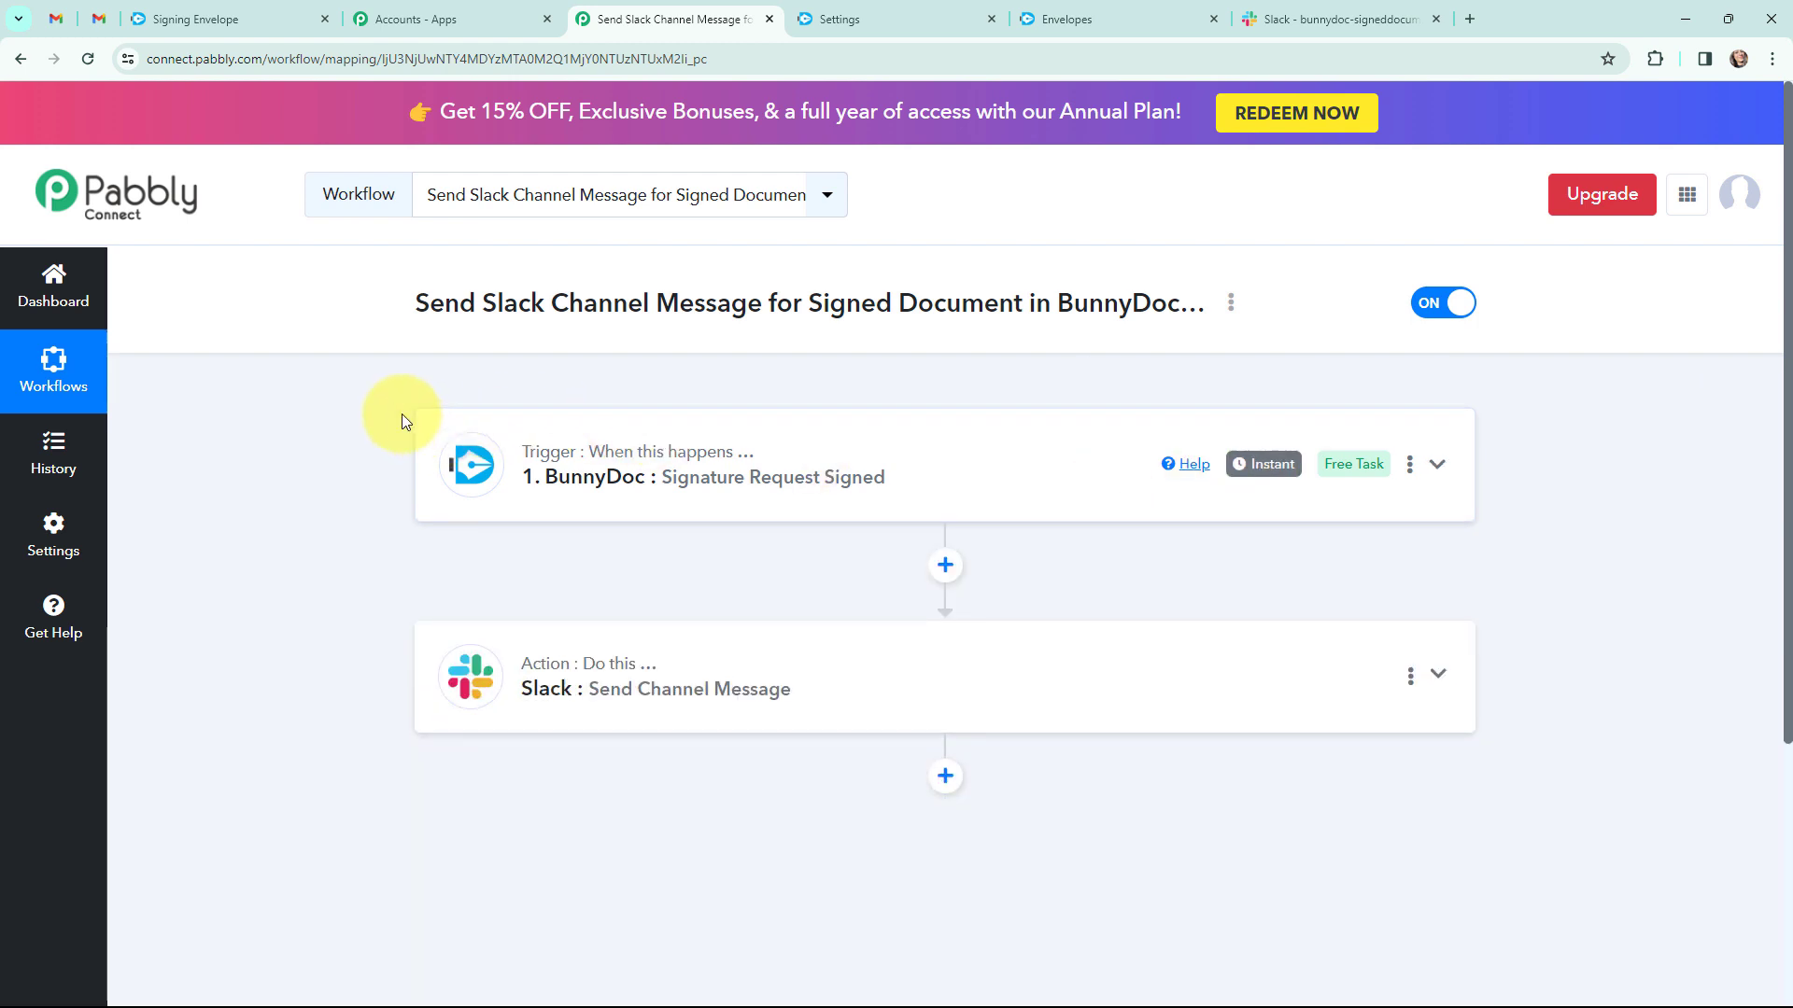
left_click(451, 666)
scroll(401, 617, "down", 3)
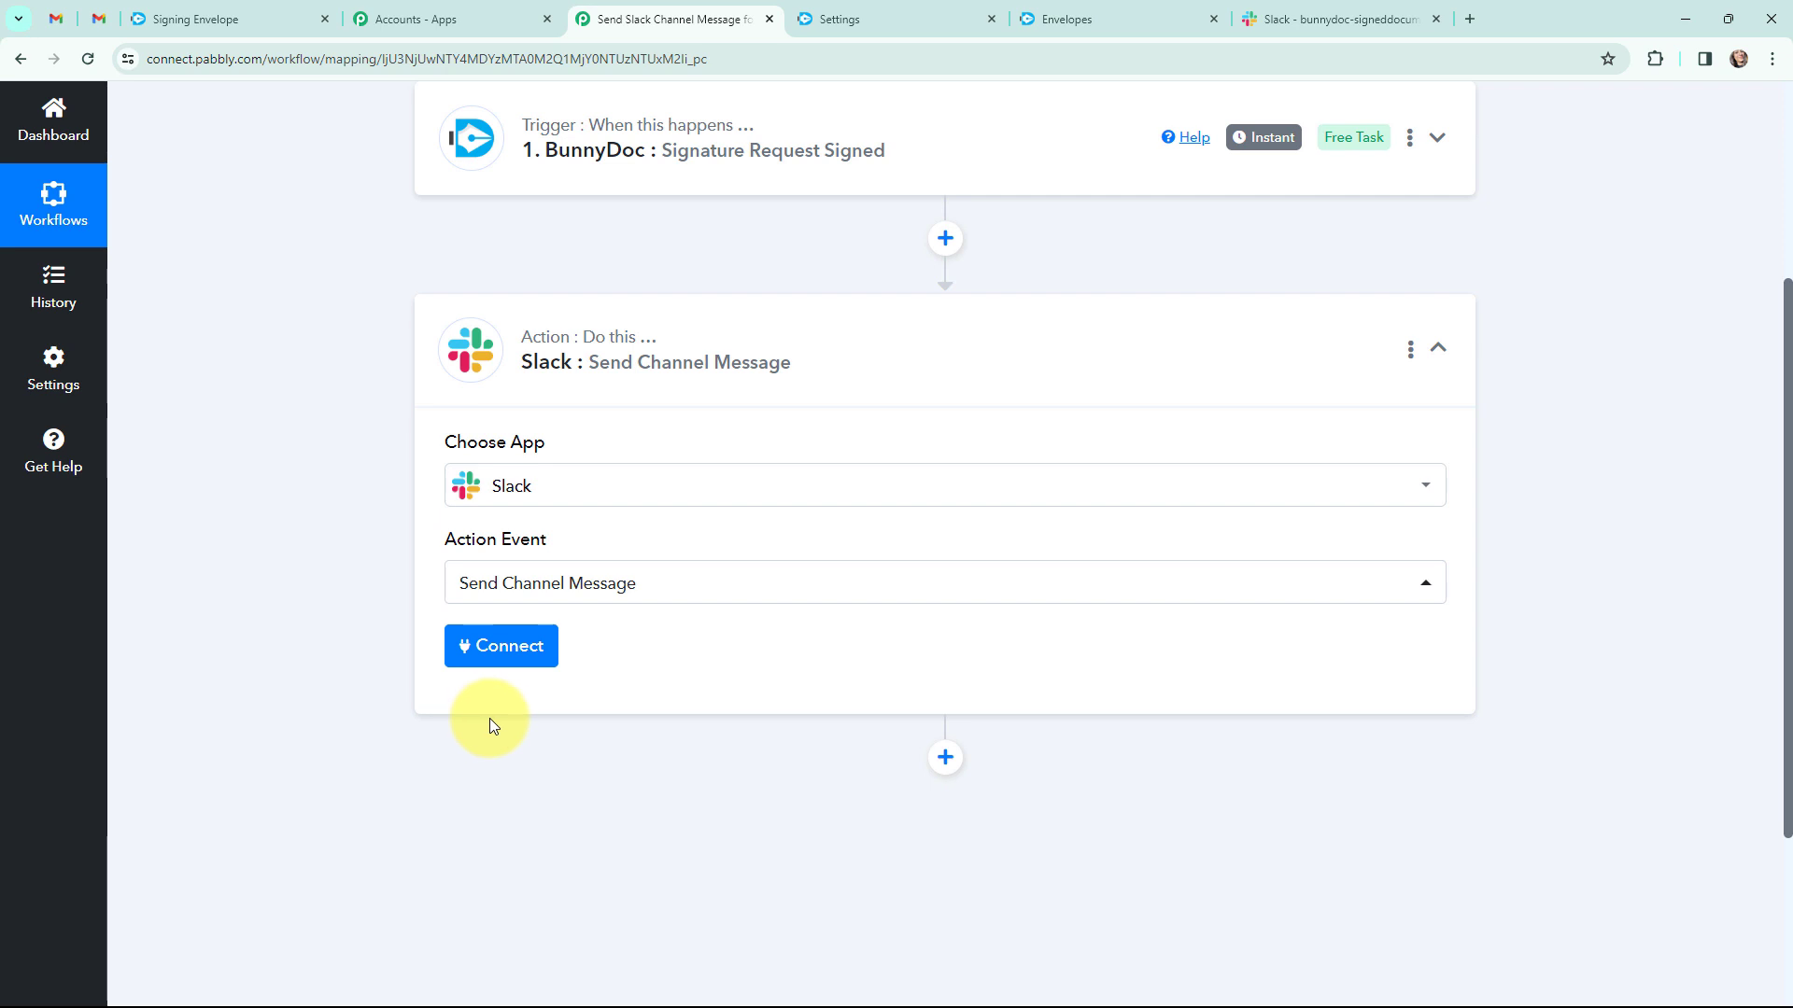
left_click(500, 649)
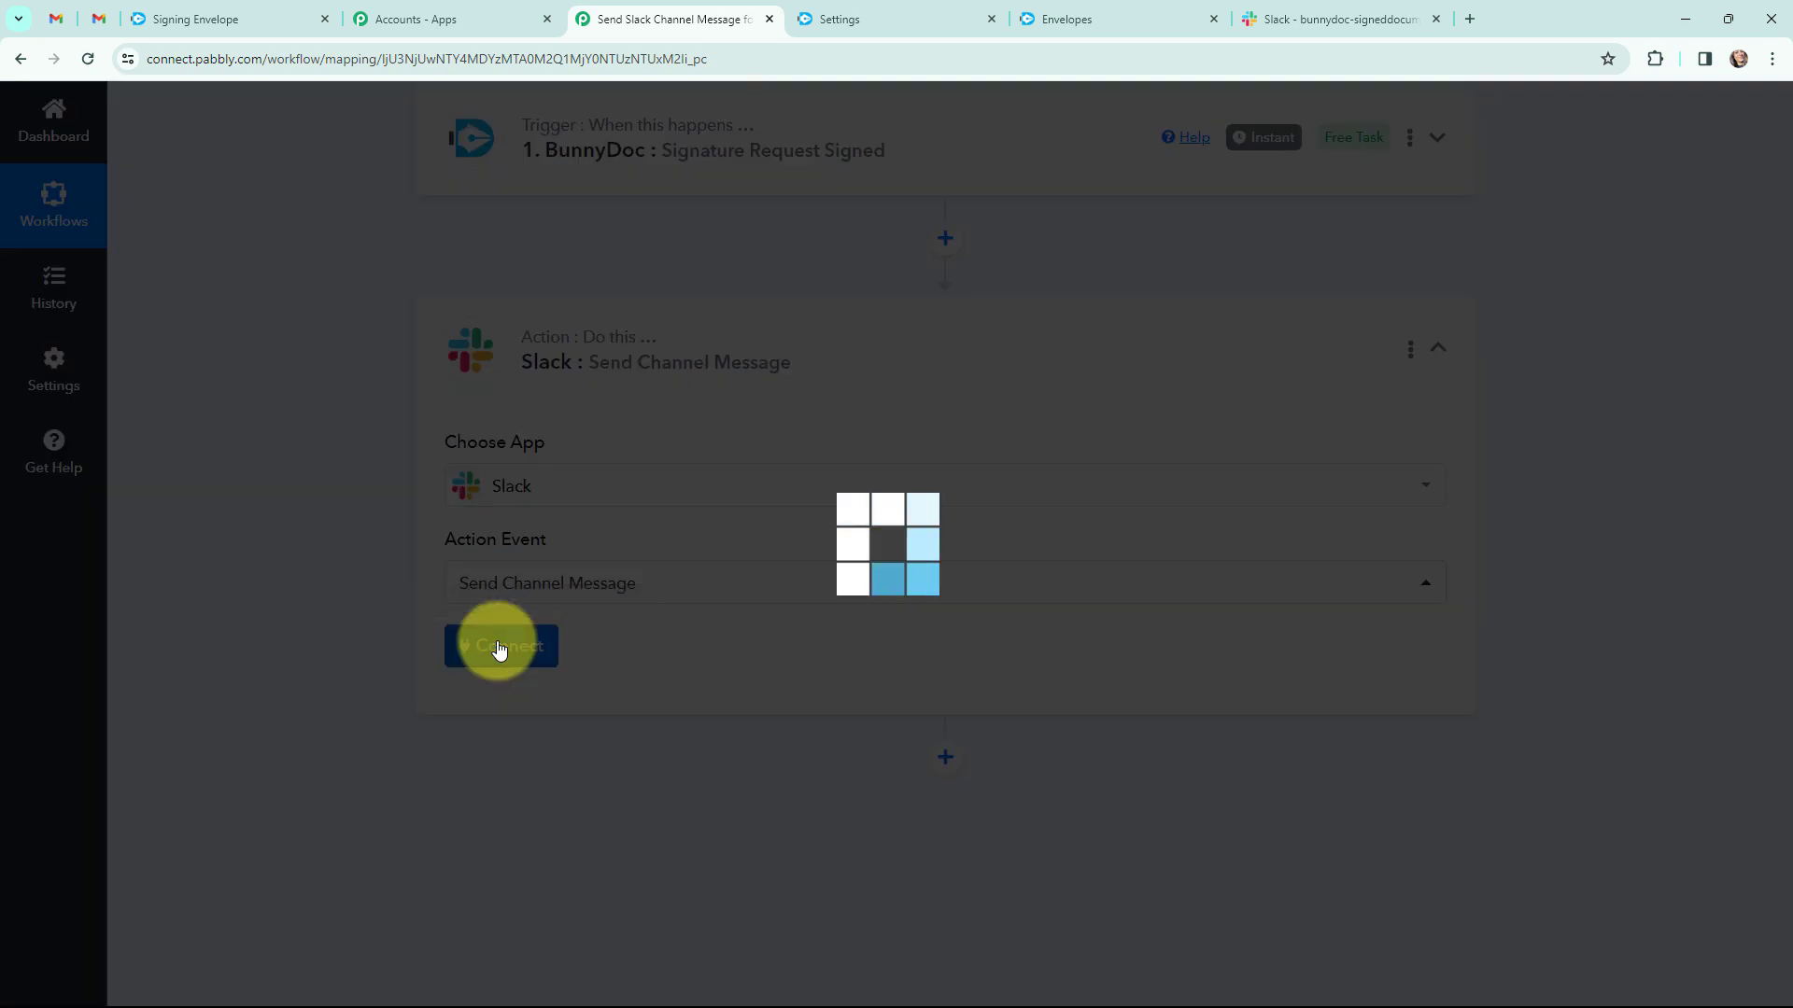
left_click(830, 321)
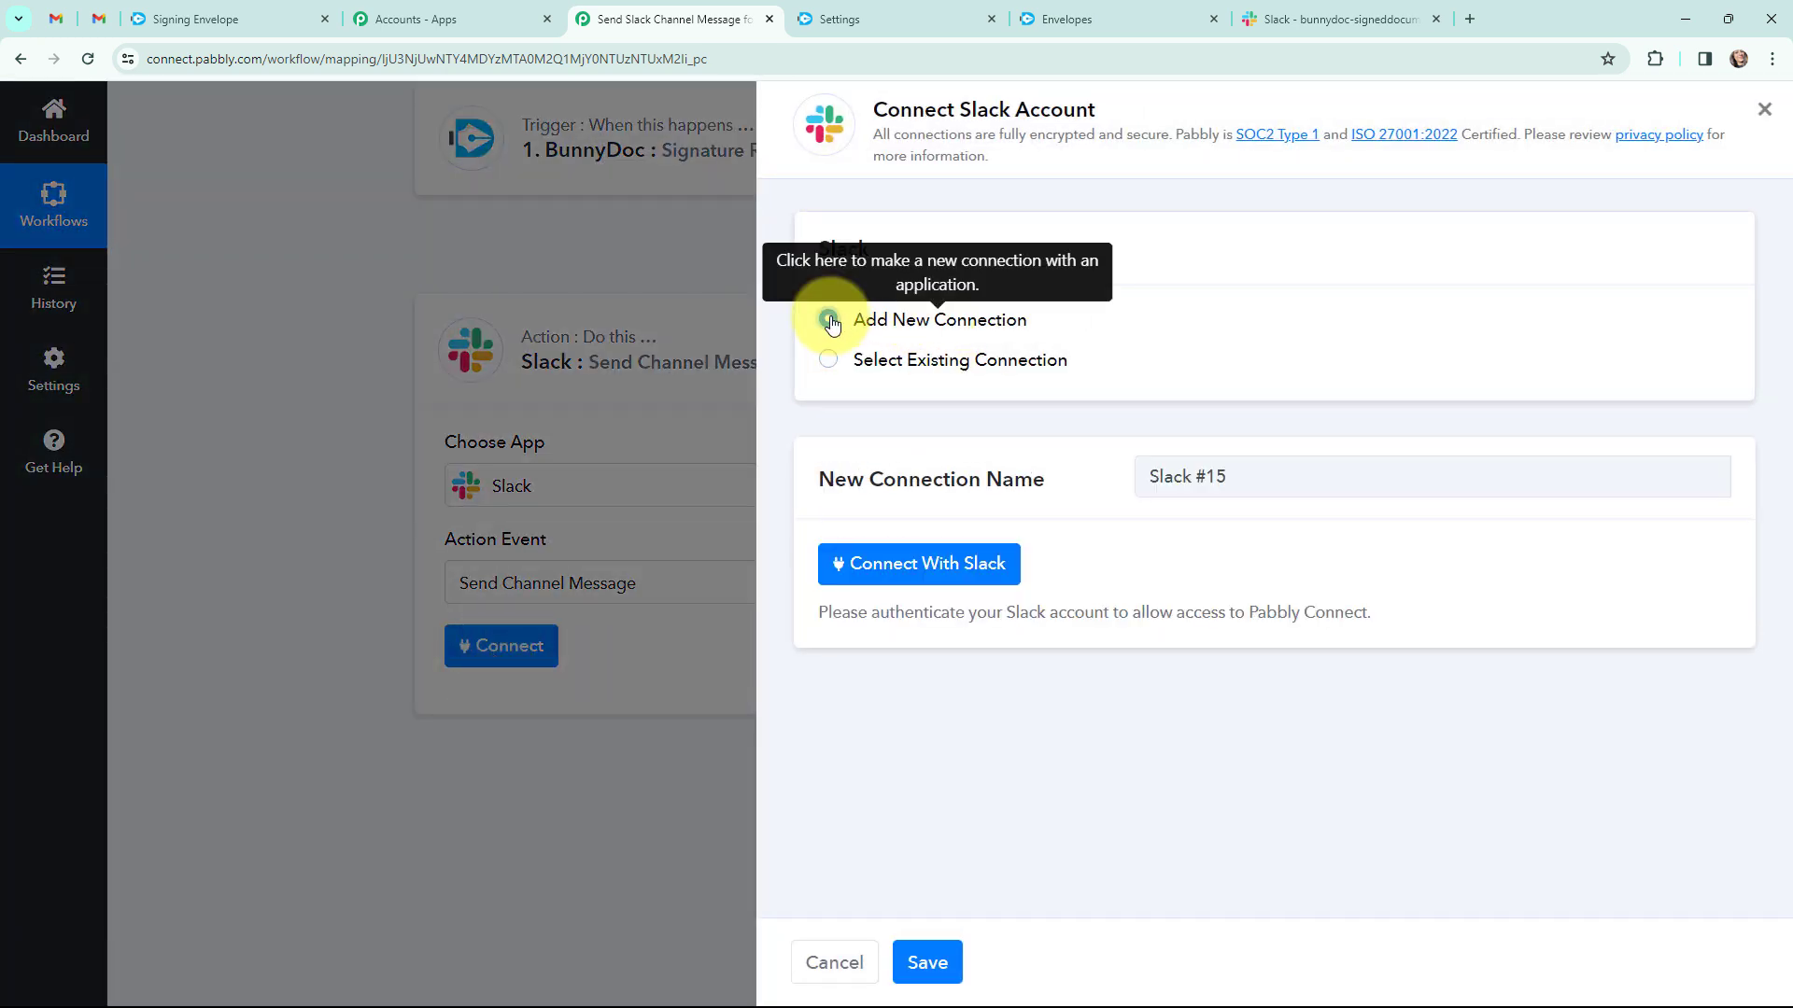
Step: Authenticate the Slack connection with token type "user" and allow Pabbly Connect to access the pabbly 321 workspace
left_click(914, 566)
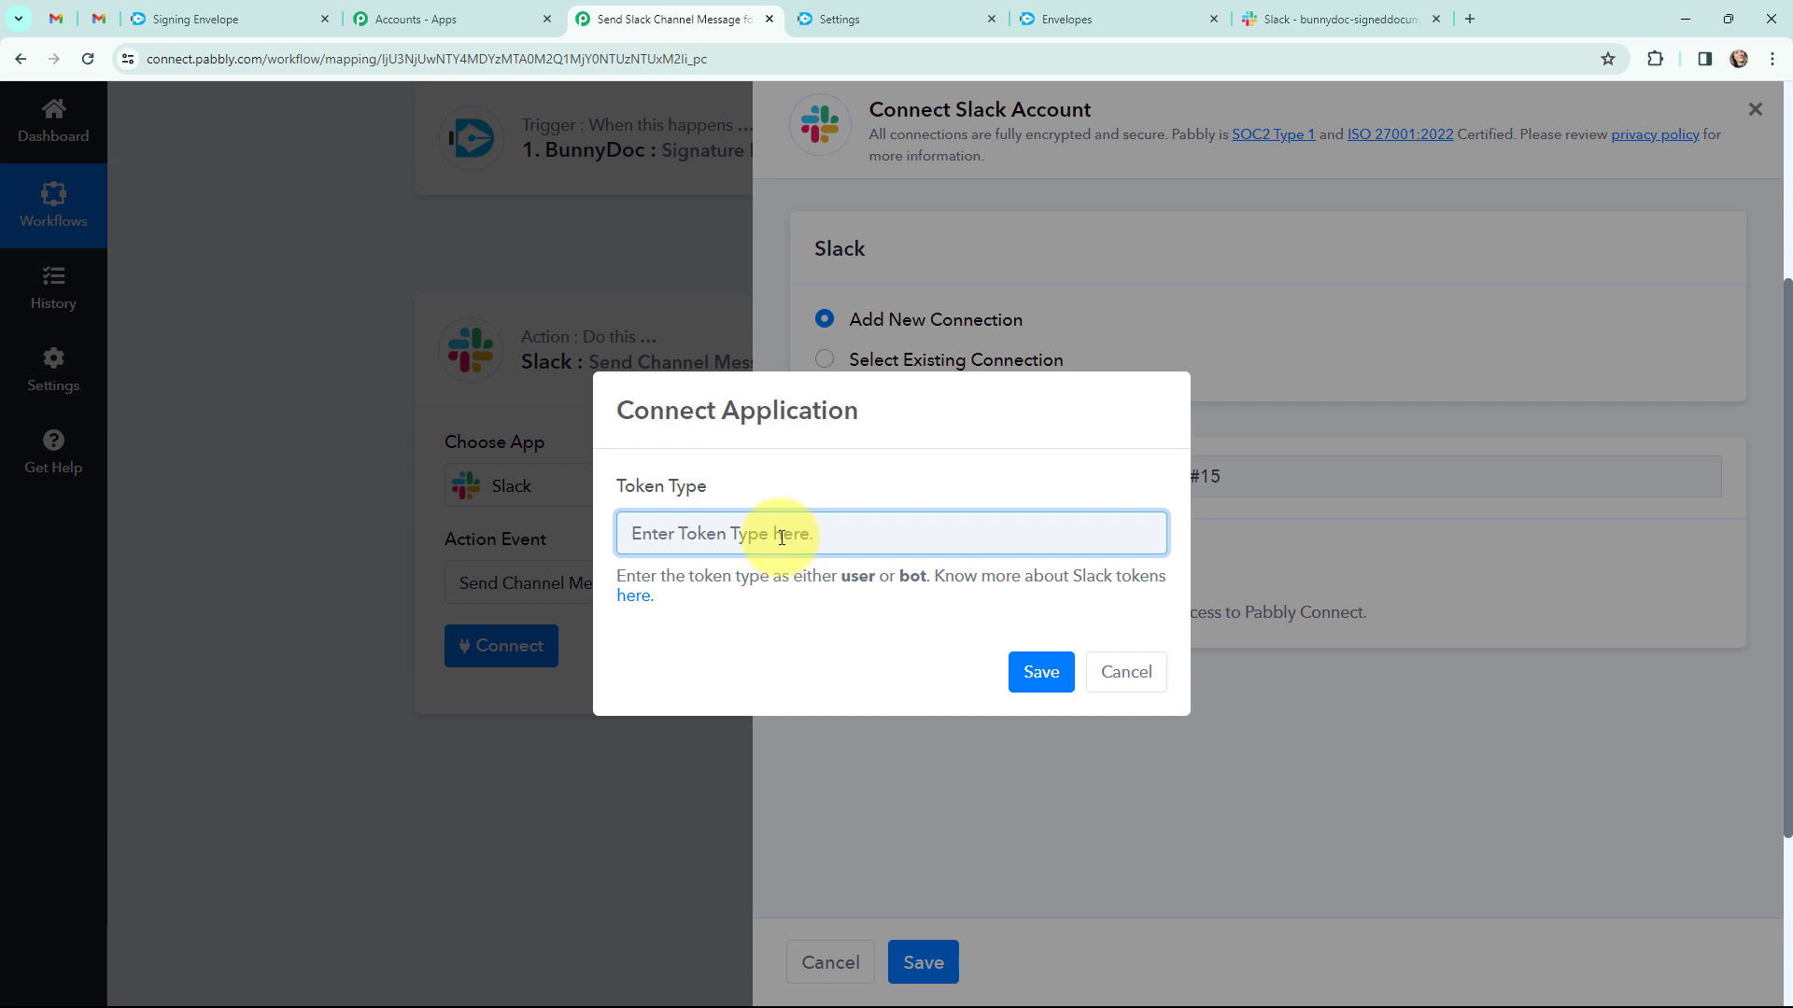
type("user")
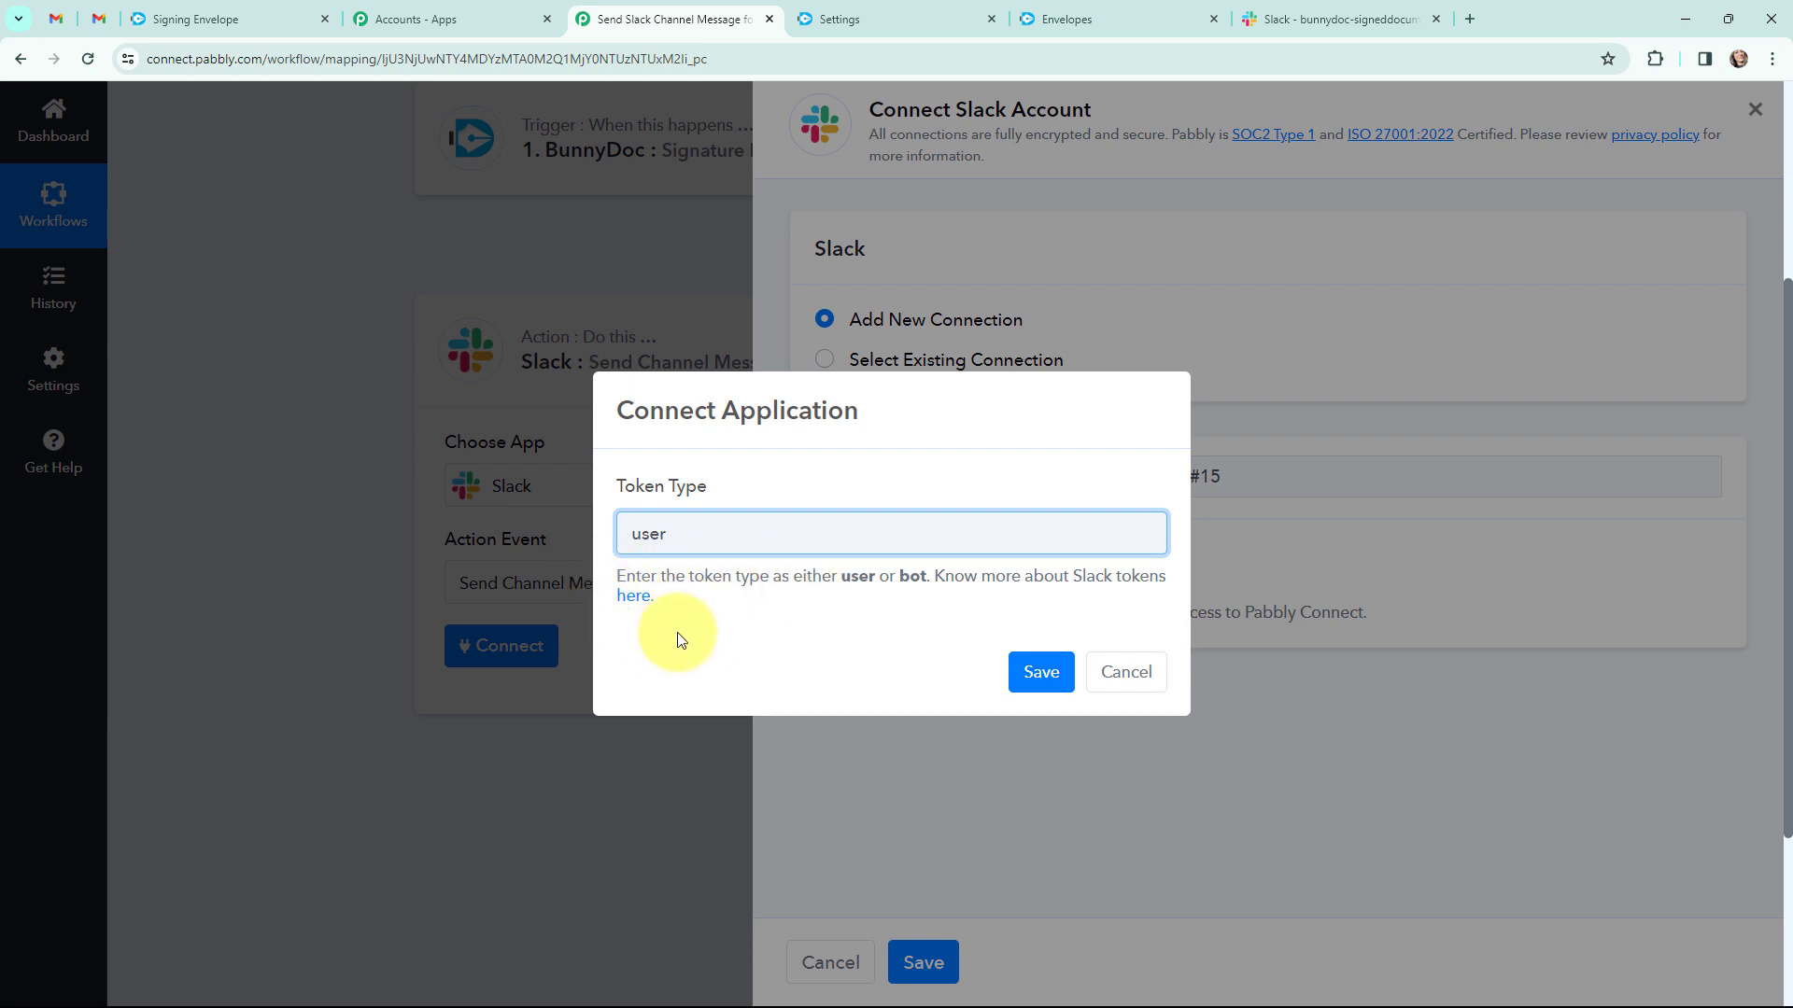
left_click(1034, 675)
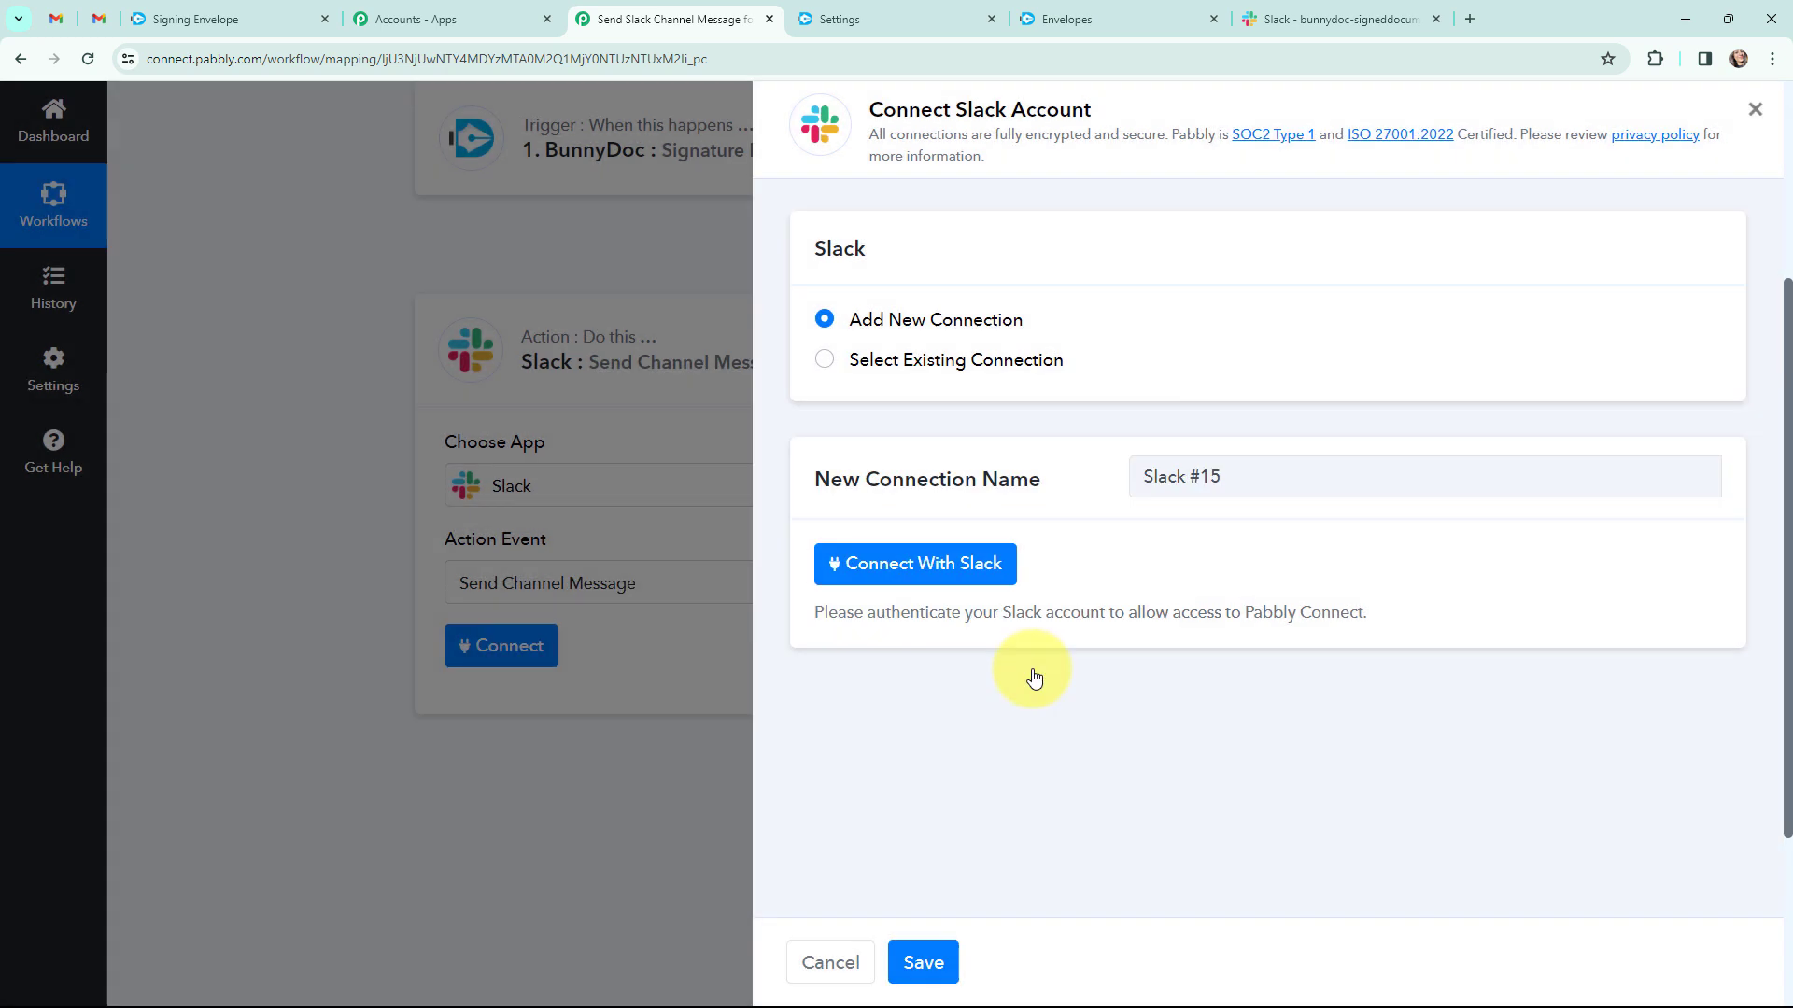
scroll(688, 334, "down", 5)
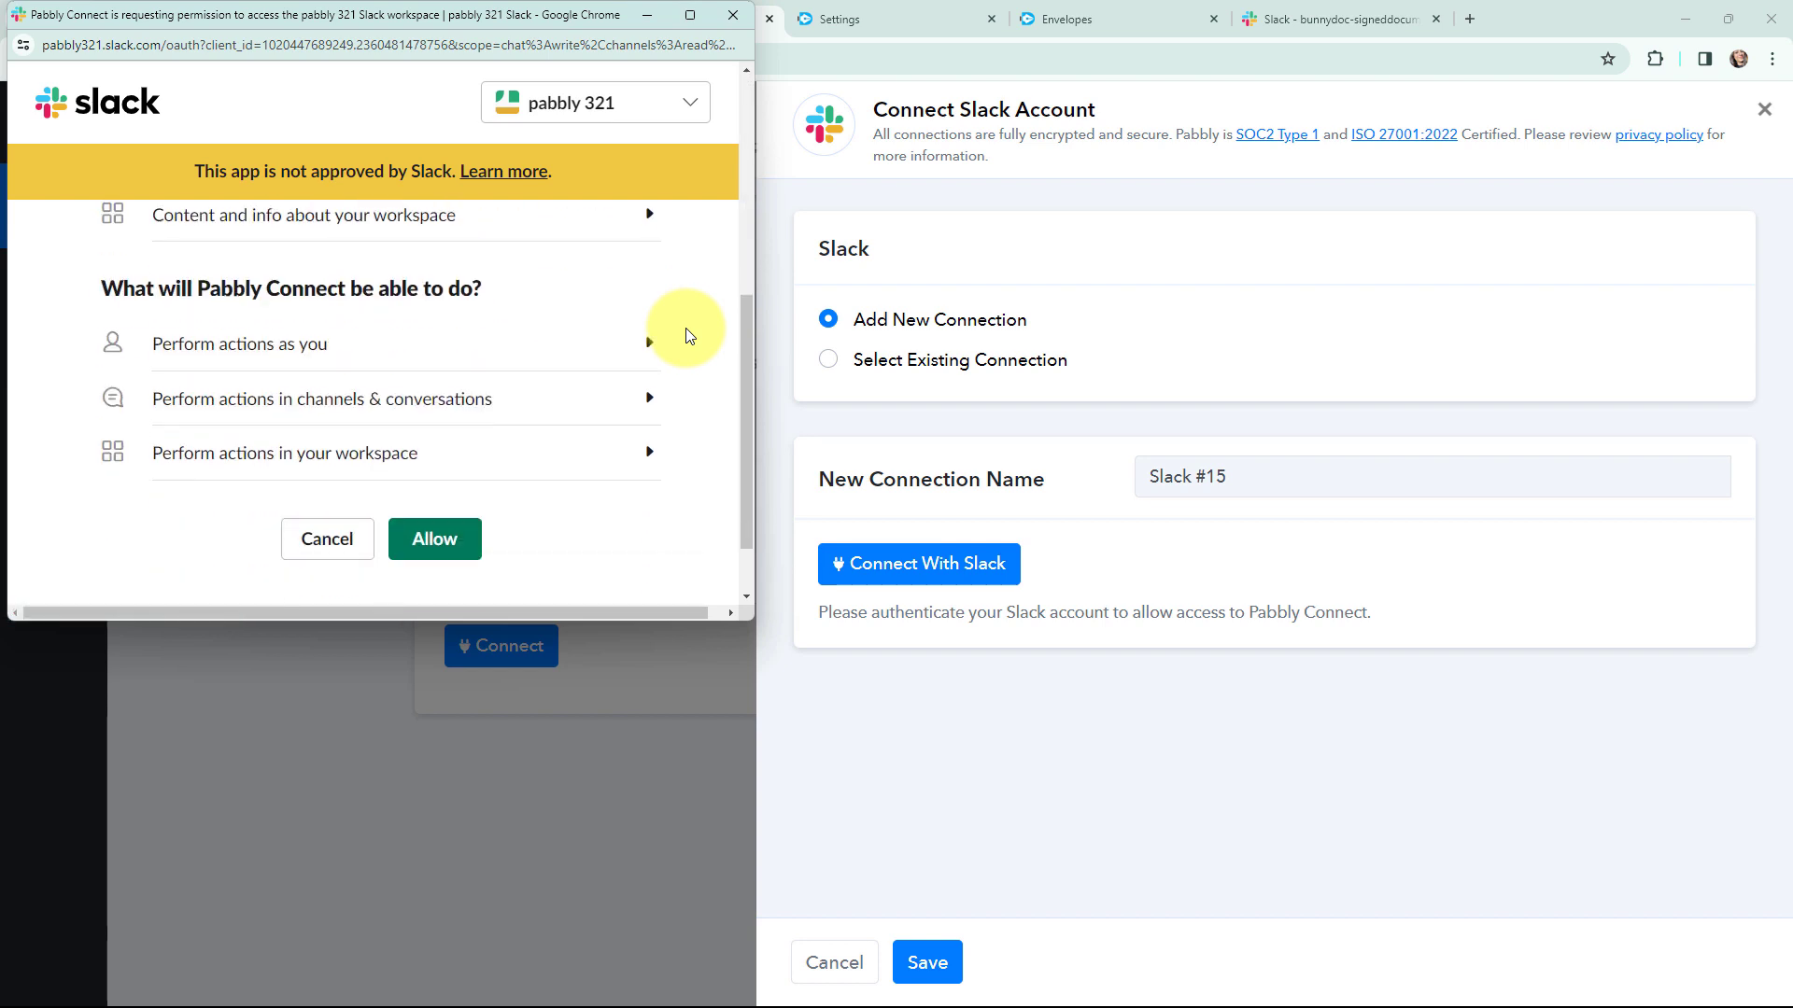
left_click(441, 455)
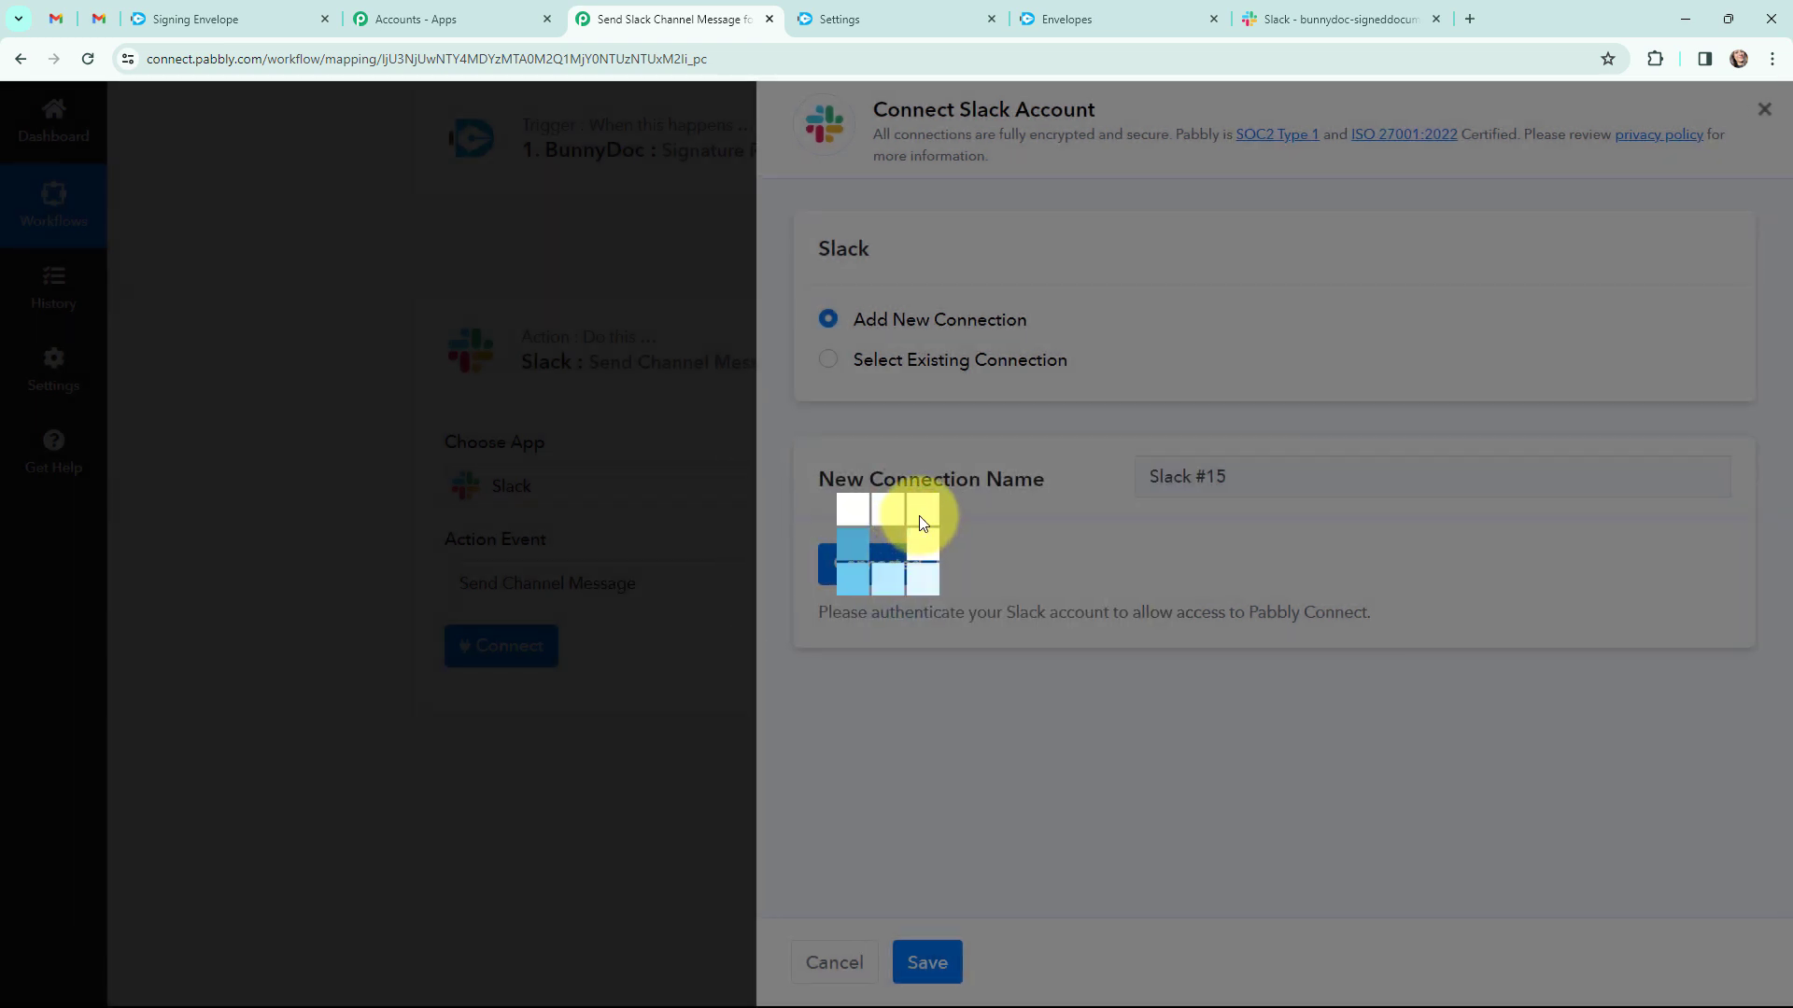
Step: Check the target channel in Slack, return to Pabbly Connect, and set the Slack action's channel to bunnydoc-signeddocuments
scroll(811, 411, "down", 3)
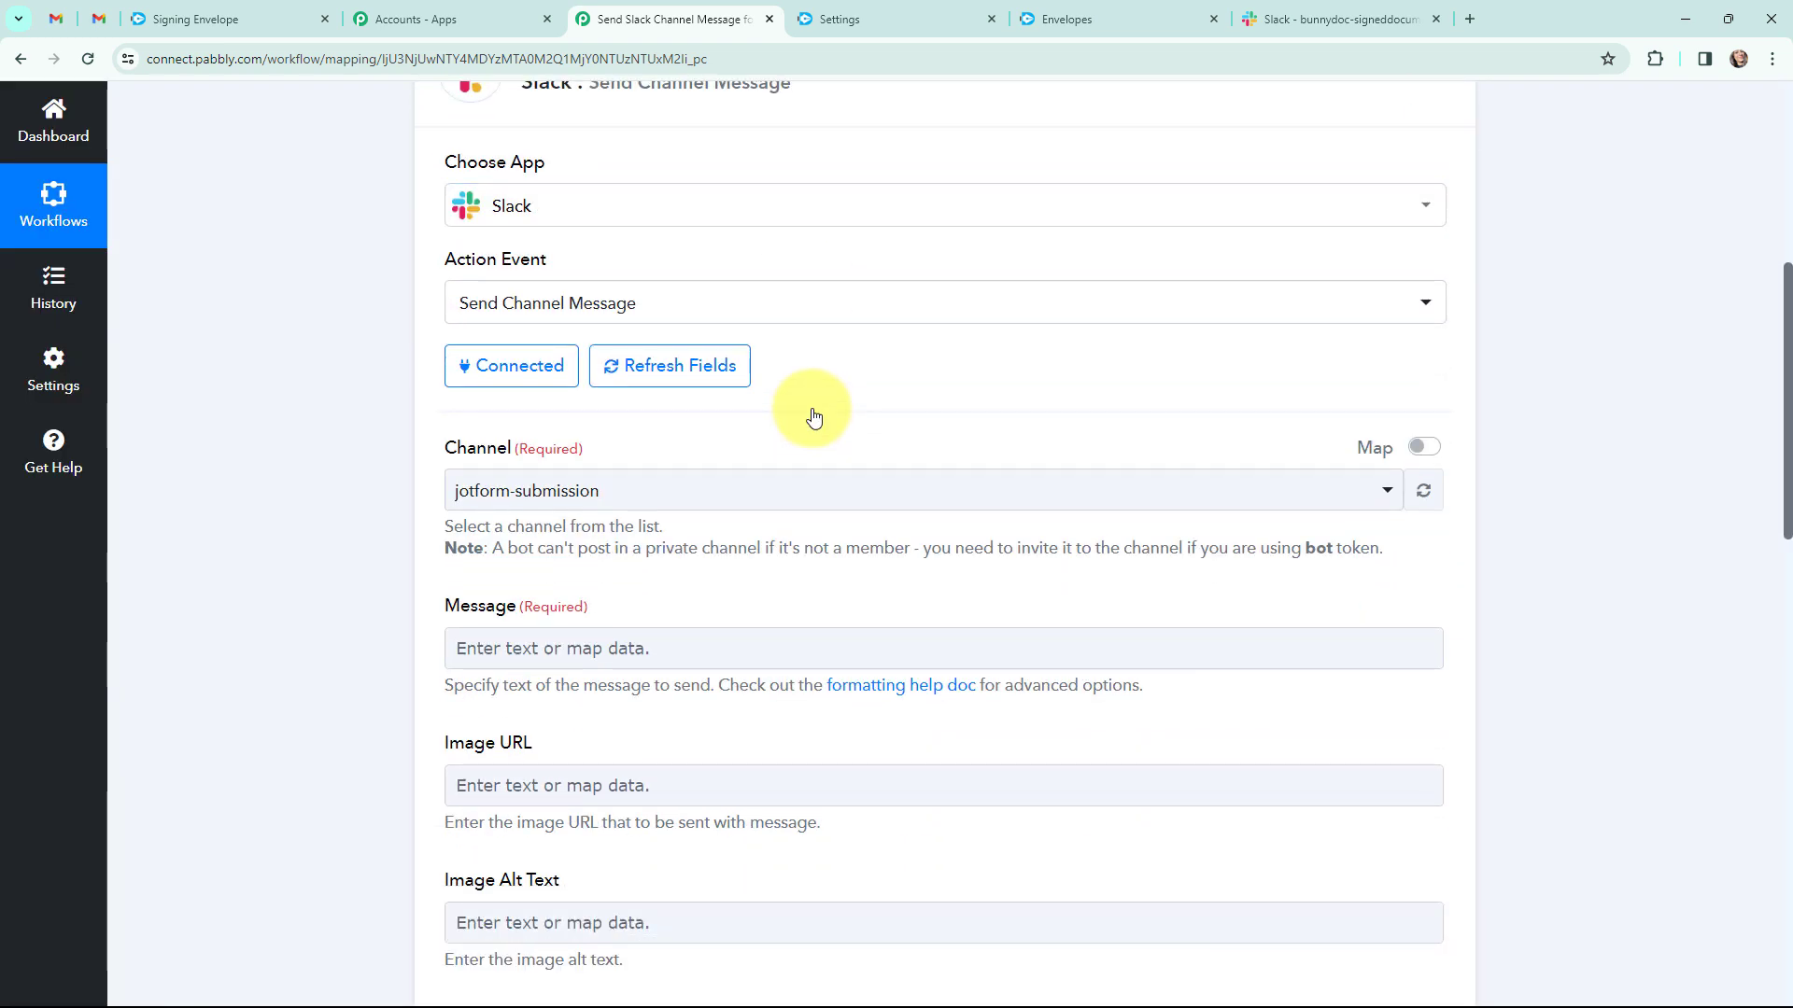
scroll(813, 416, "up", 1)
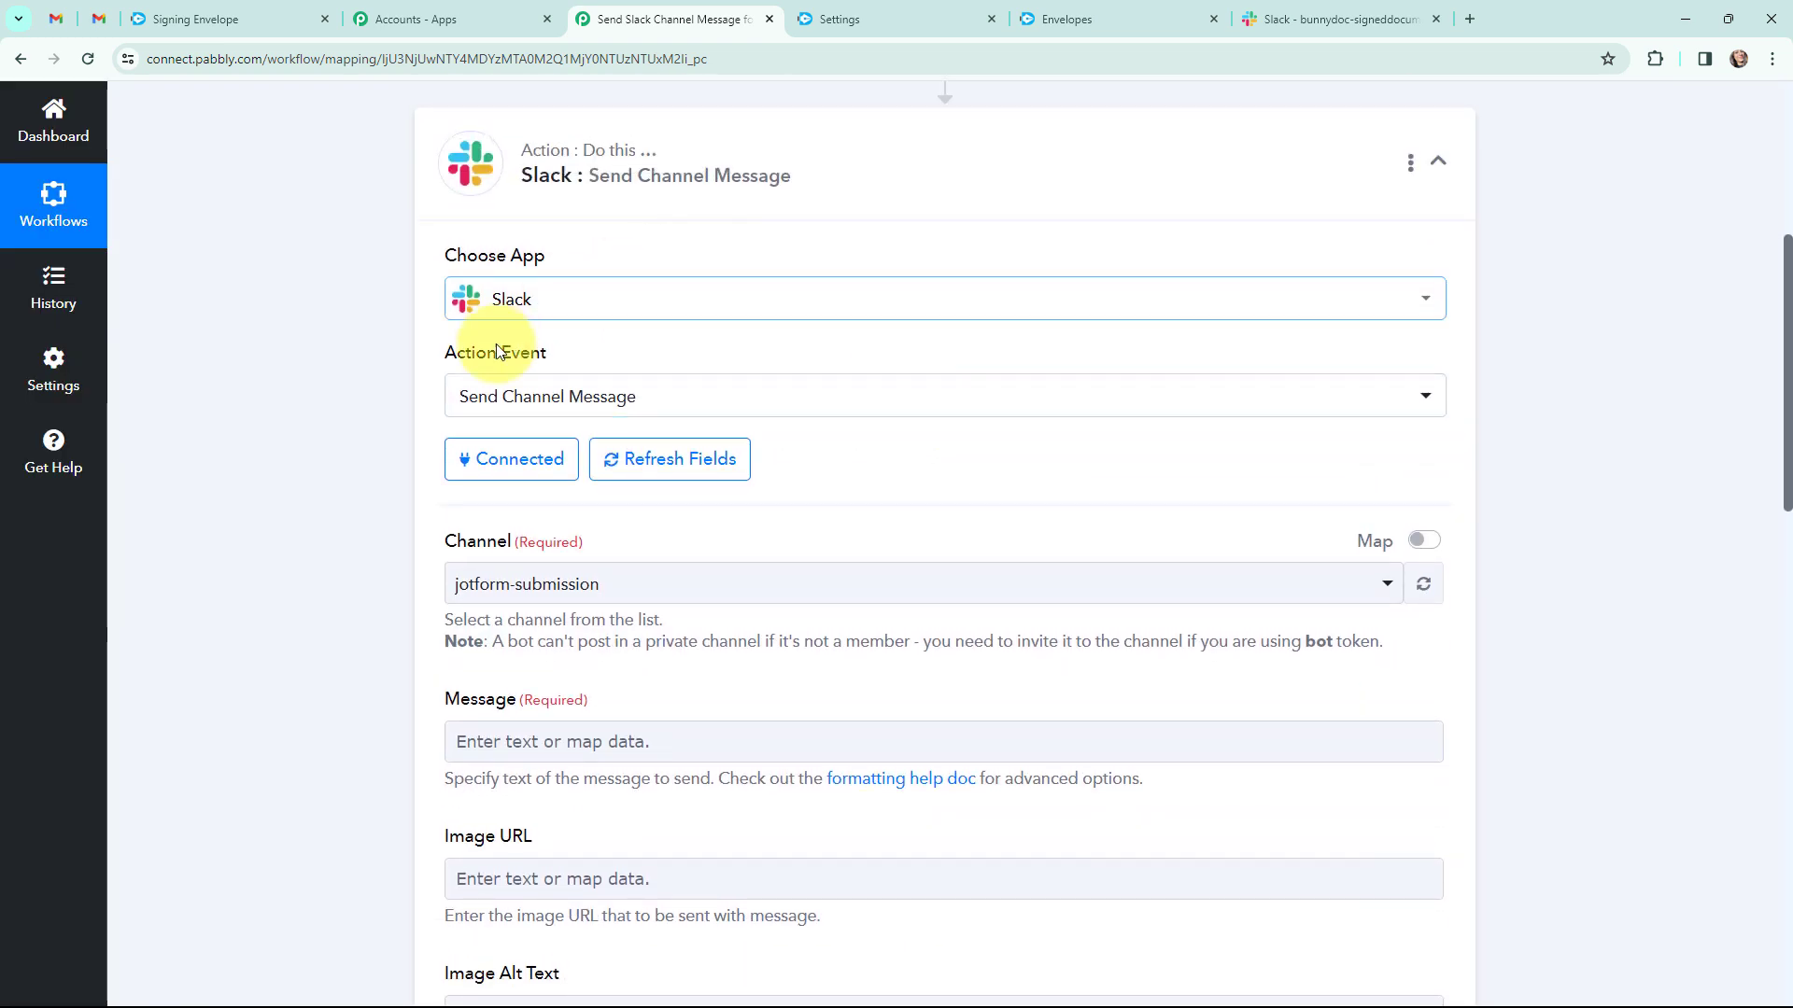
scroll(365, 374, "down", 2)
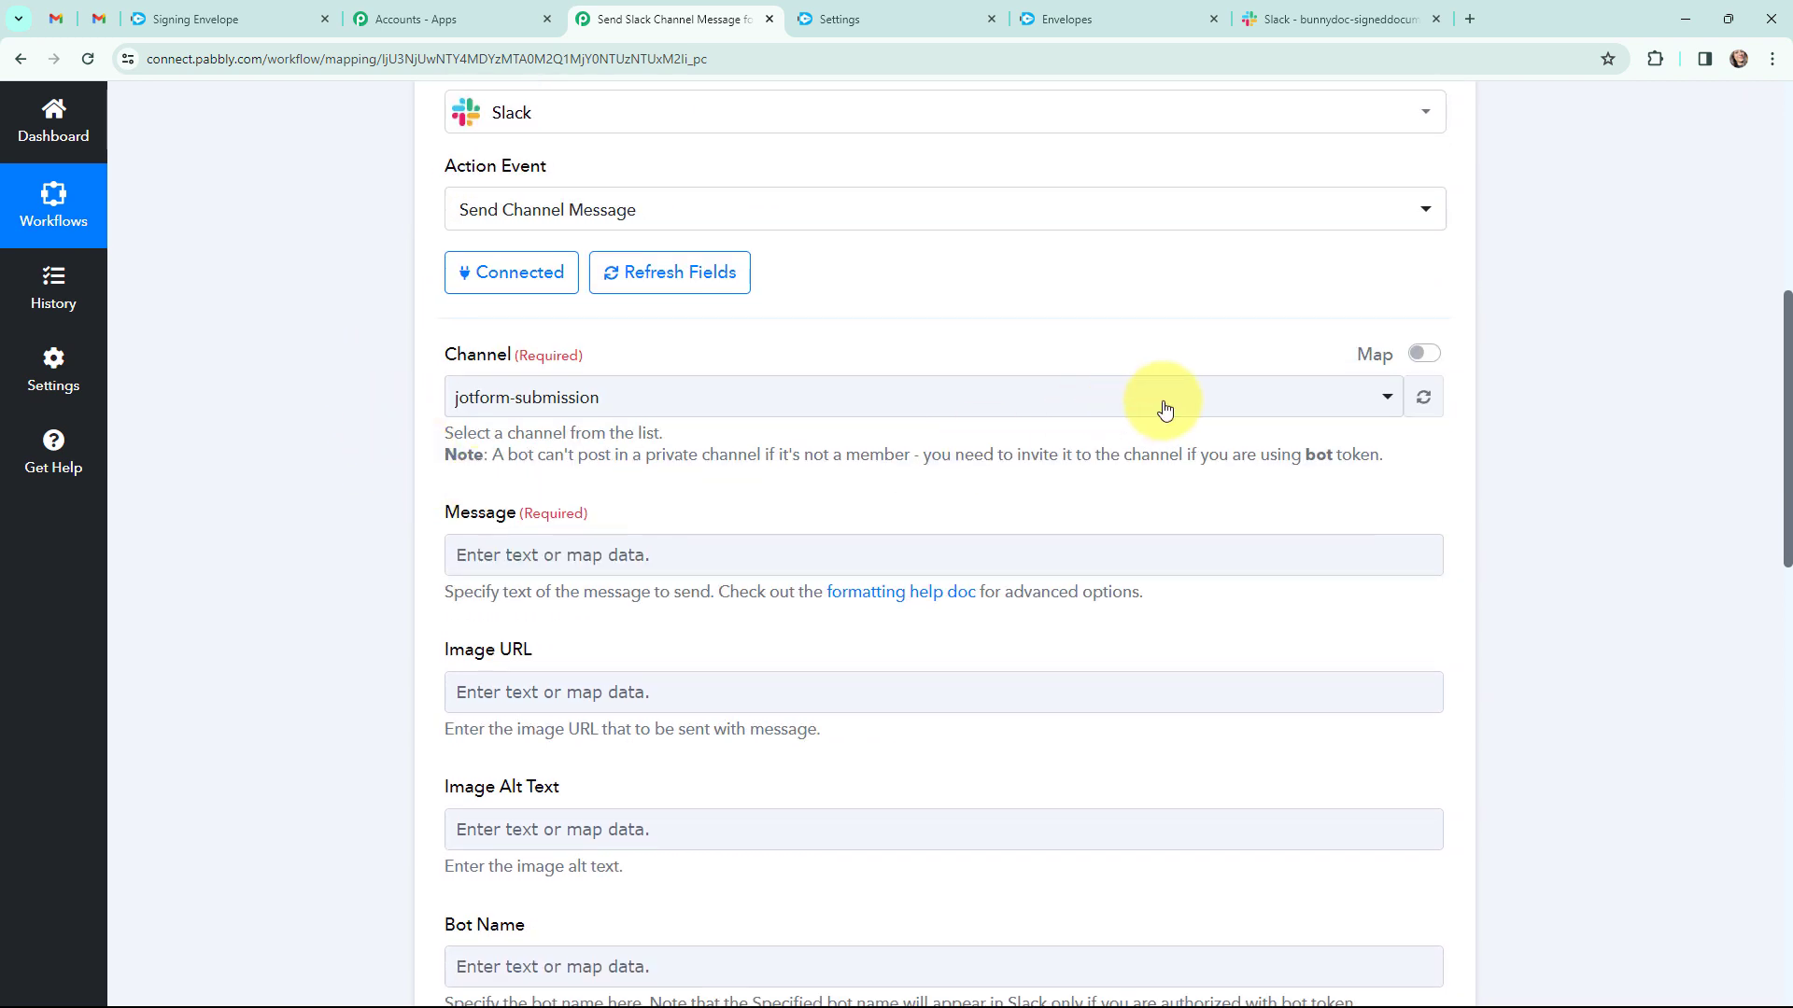
left_click(1330, 21)
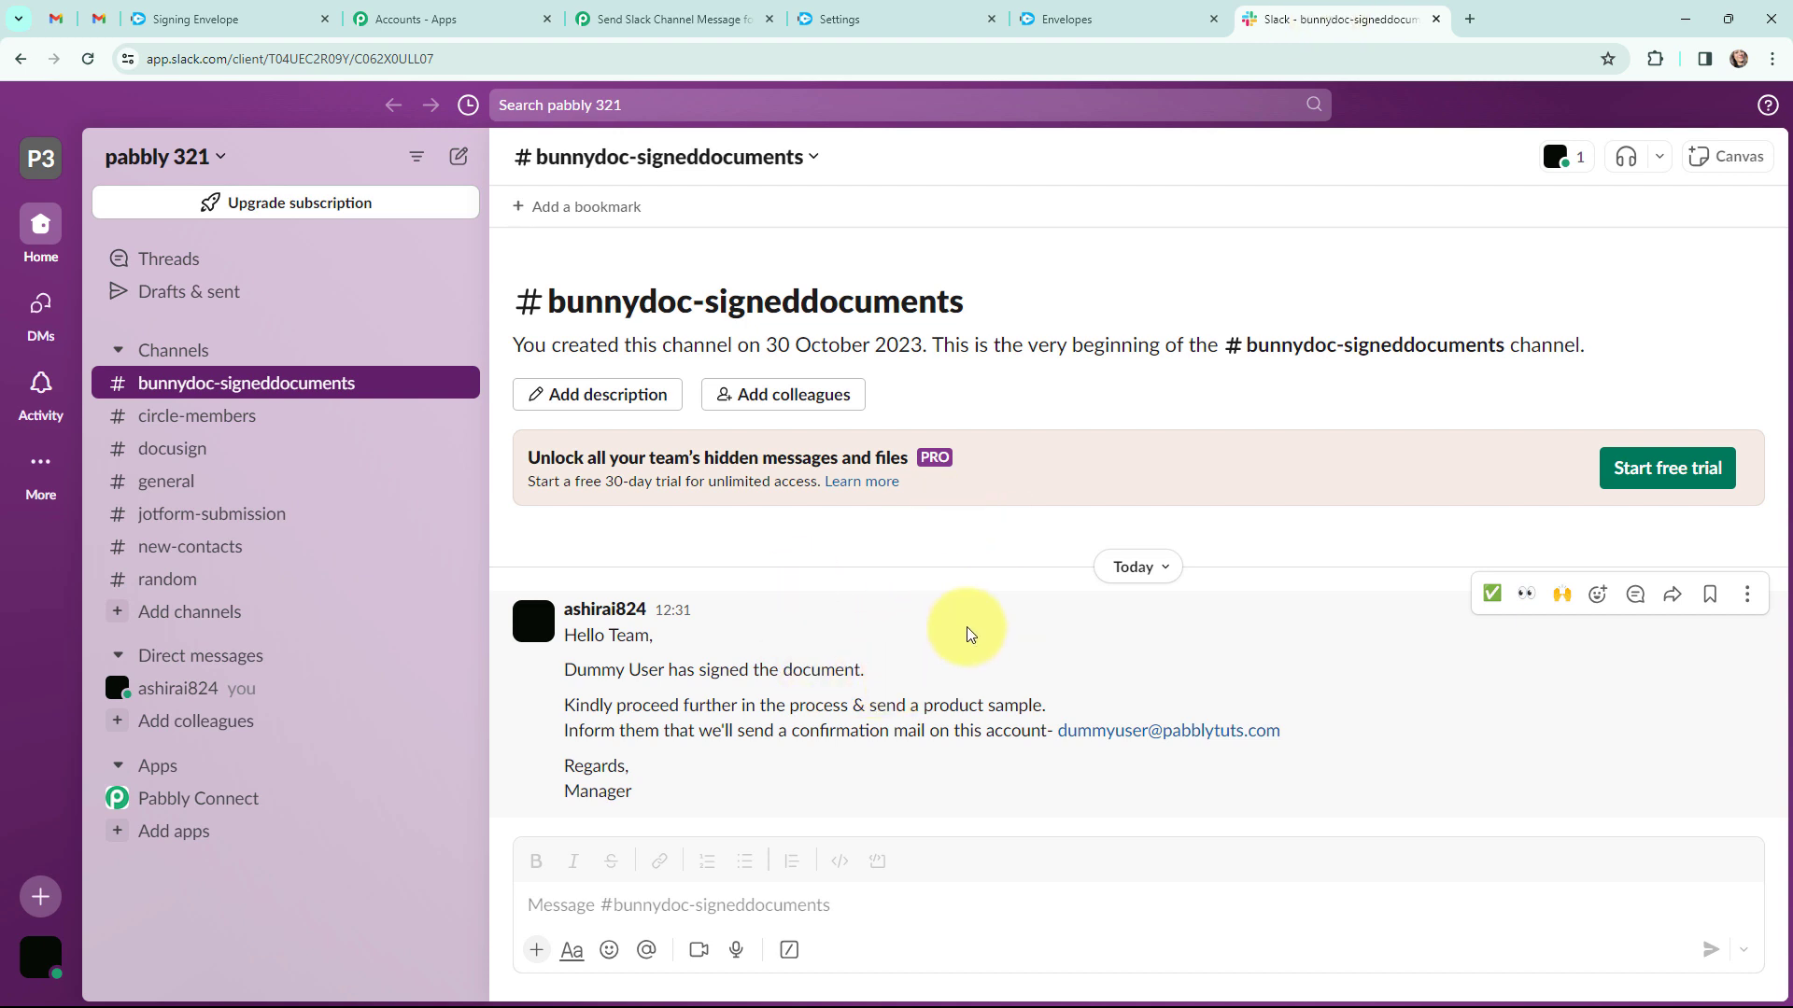
left_click(672, 12)
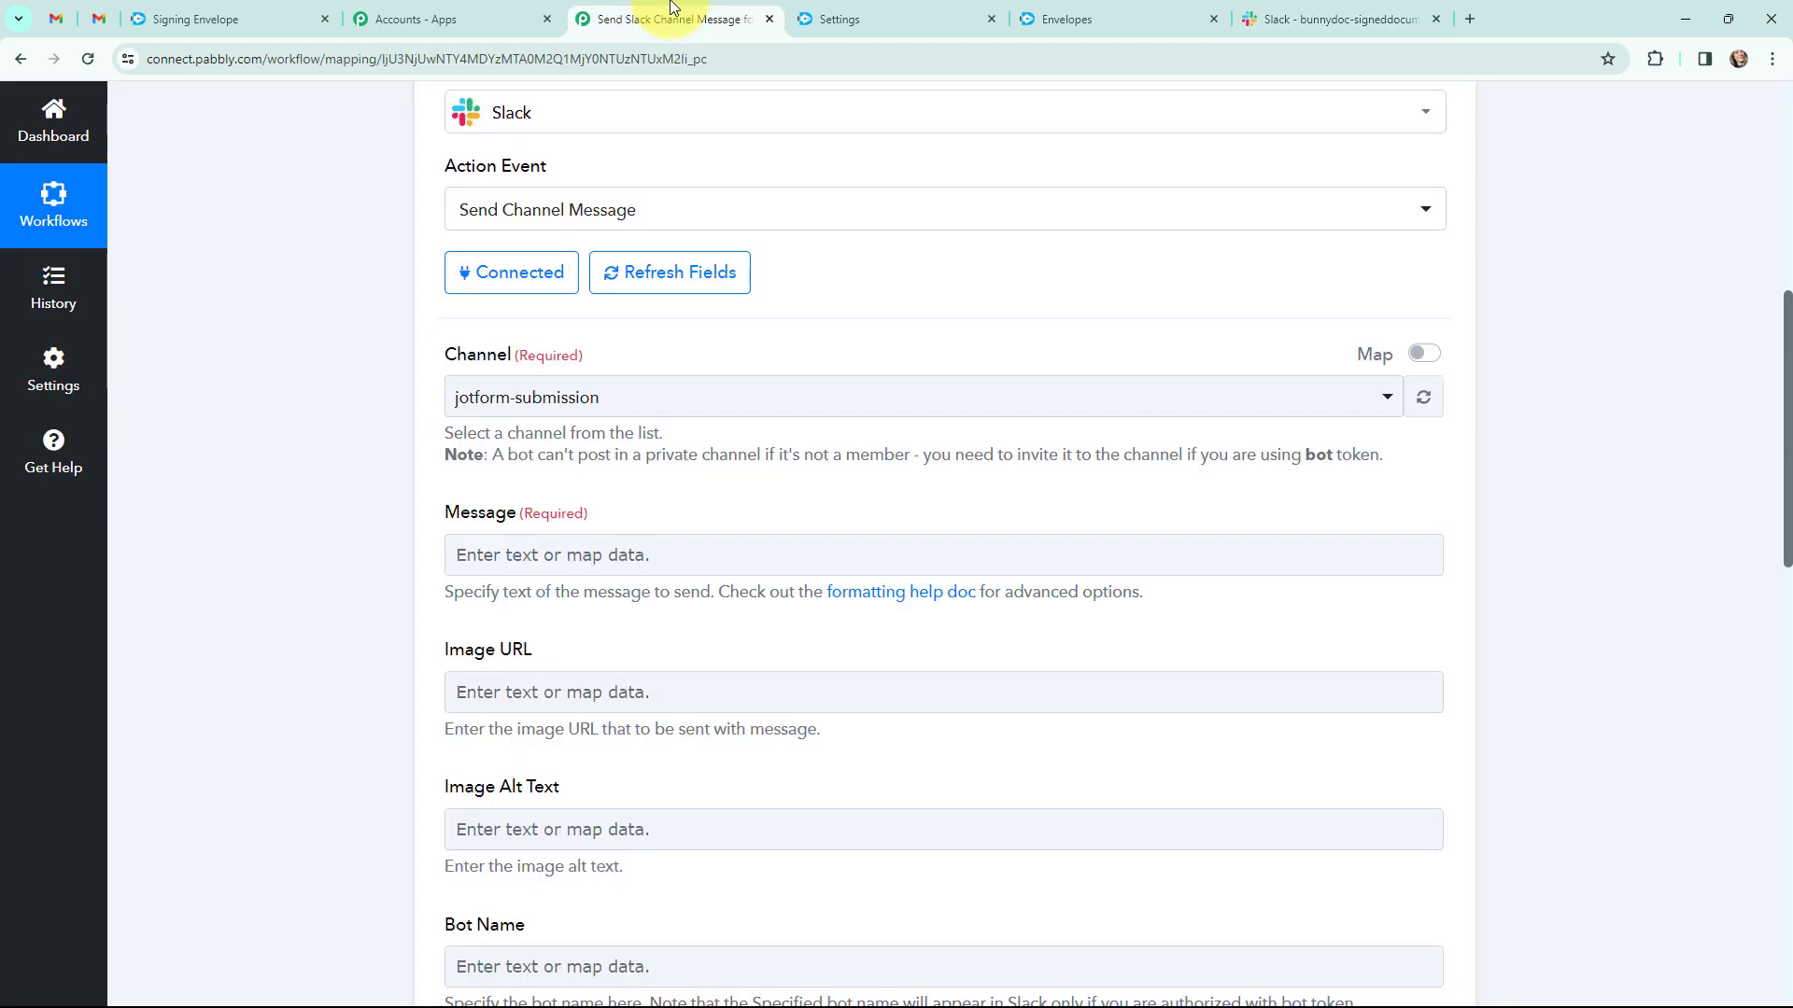
left_click(652, 394)
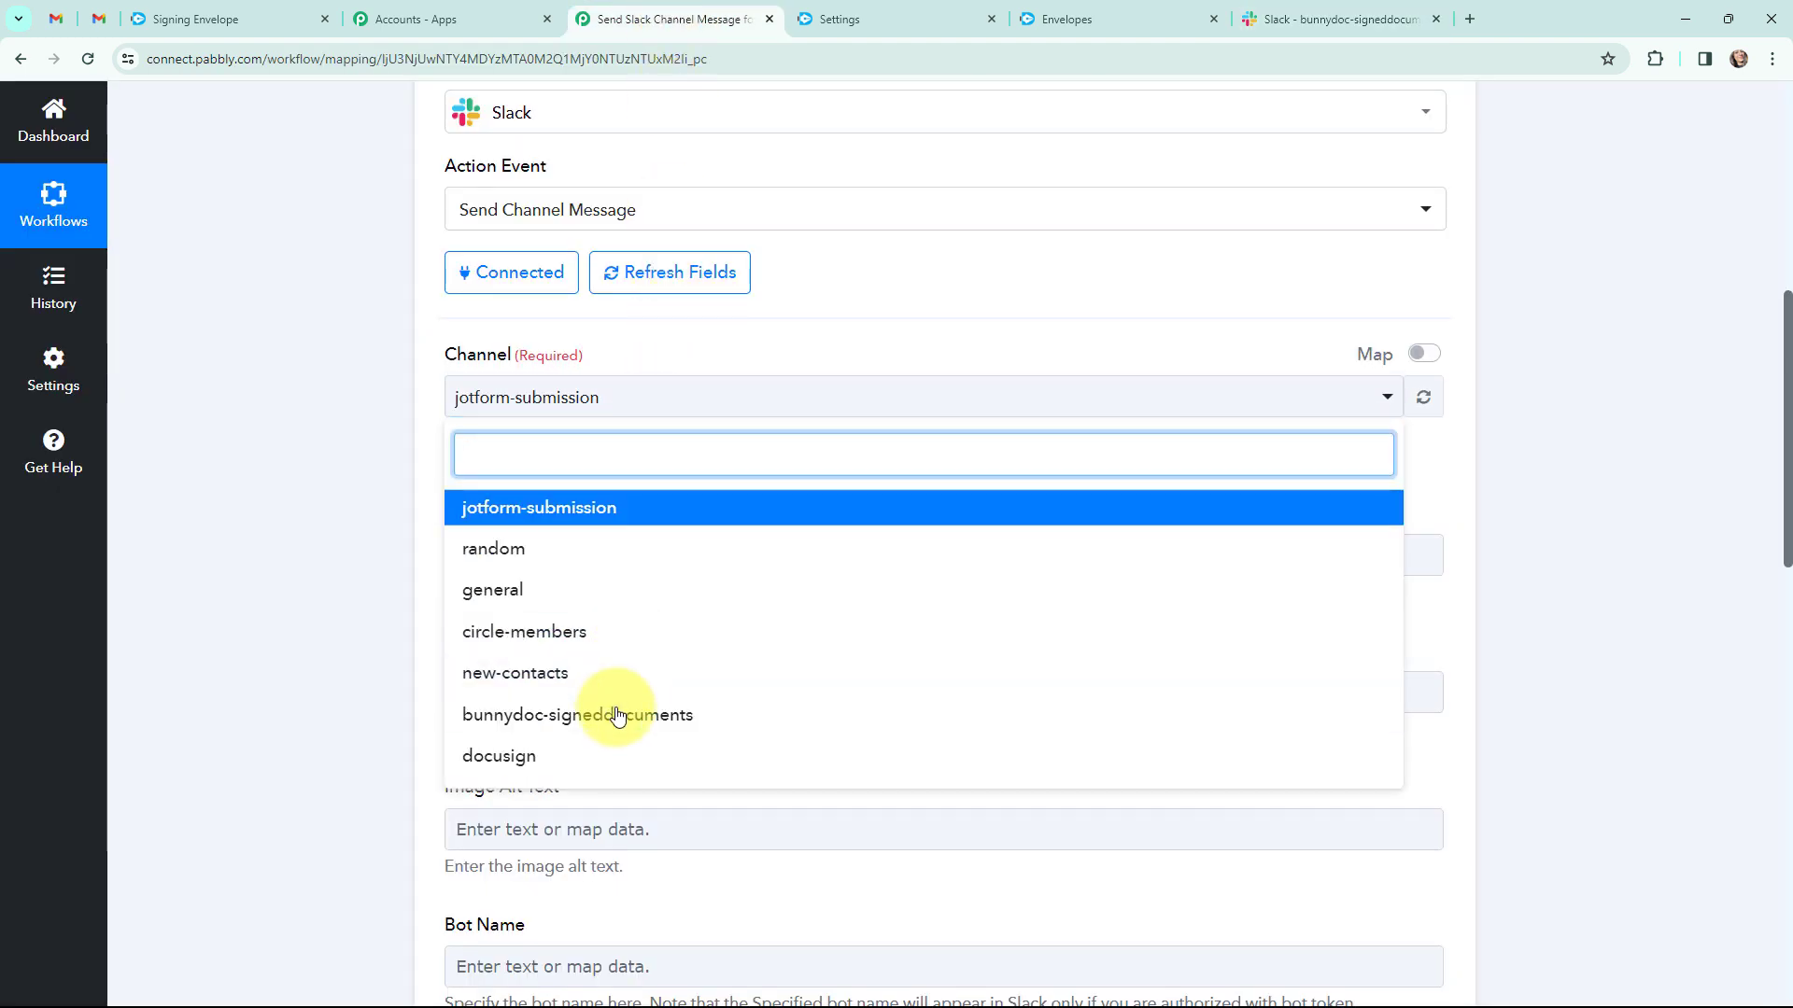
left_click(691, 717)
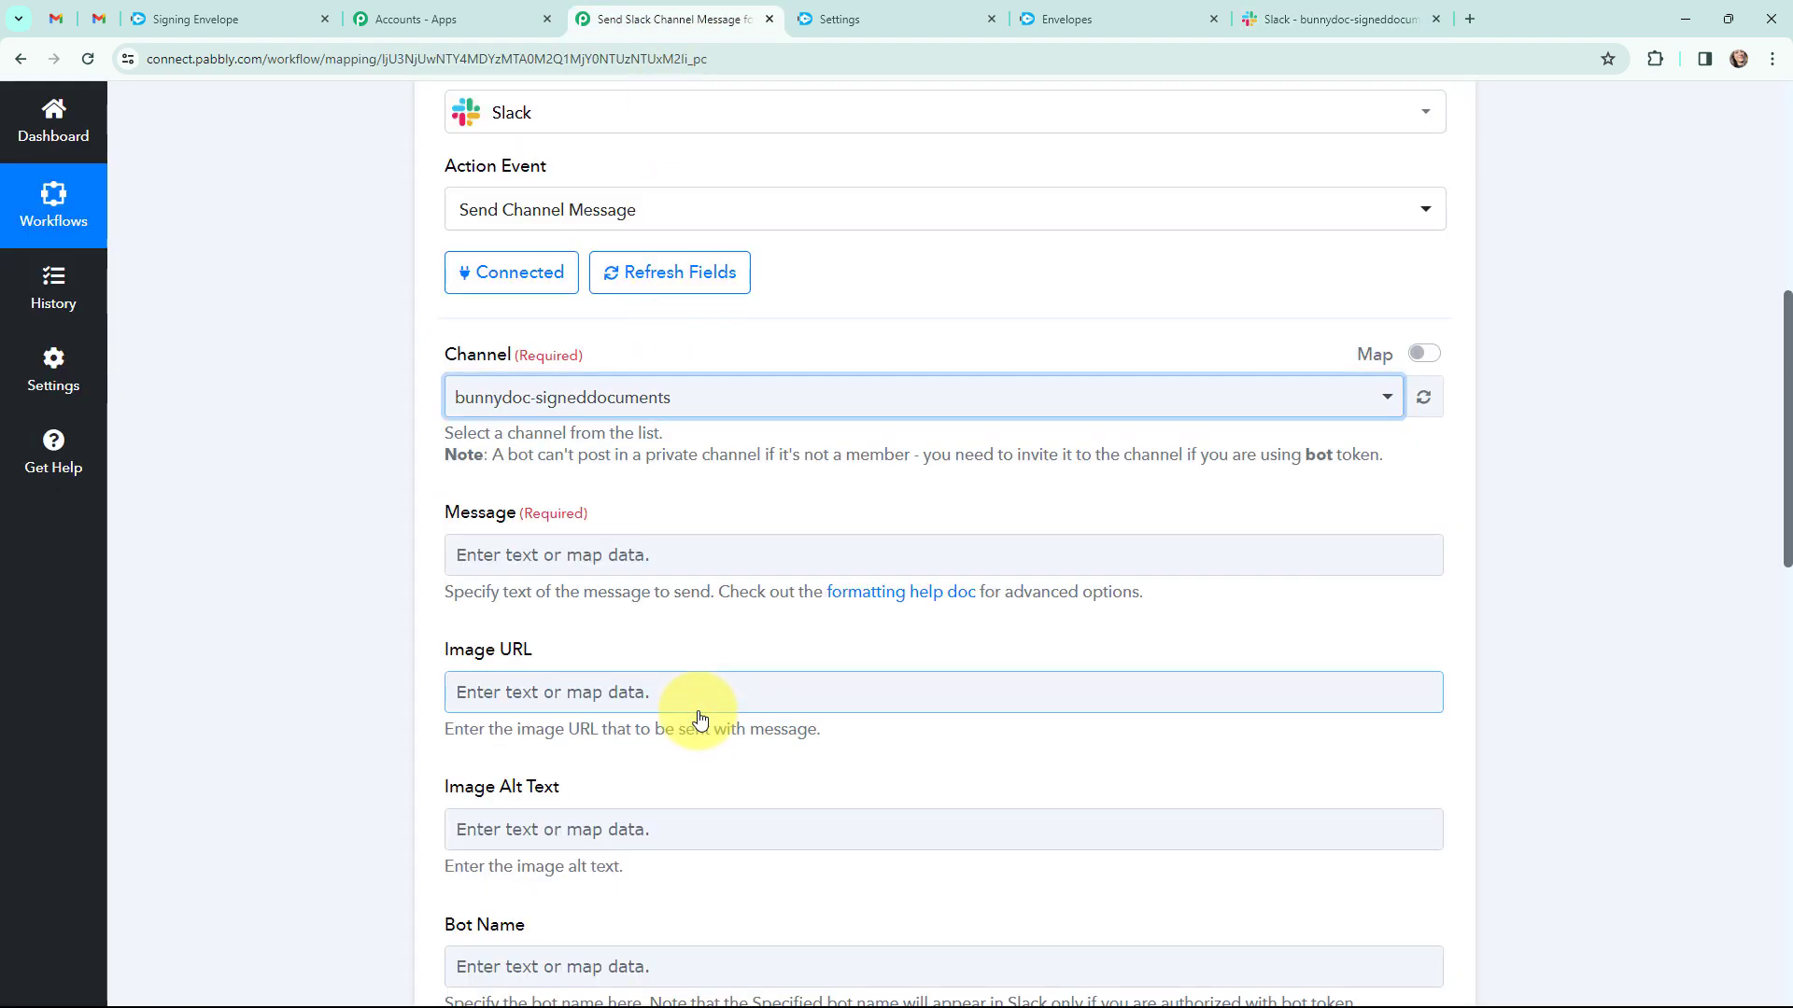
left_click(364, 383)
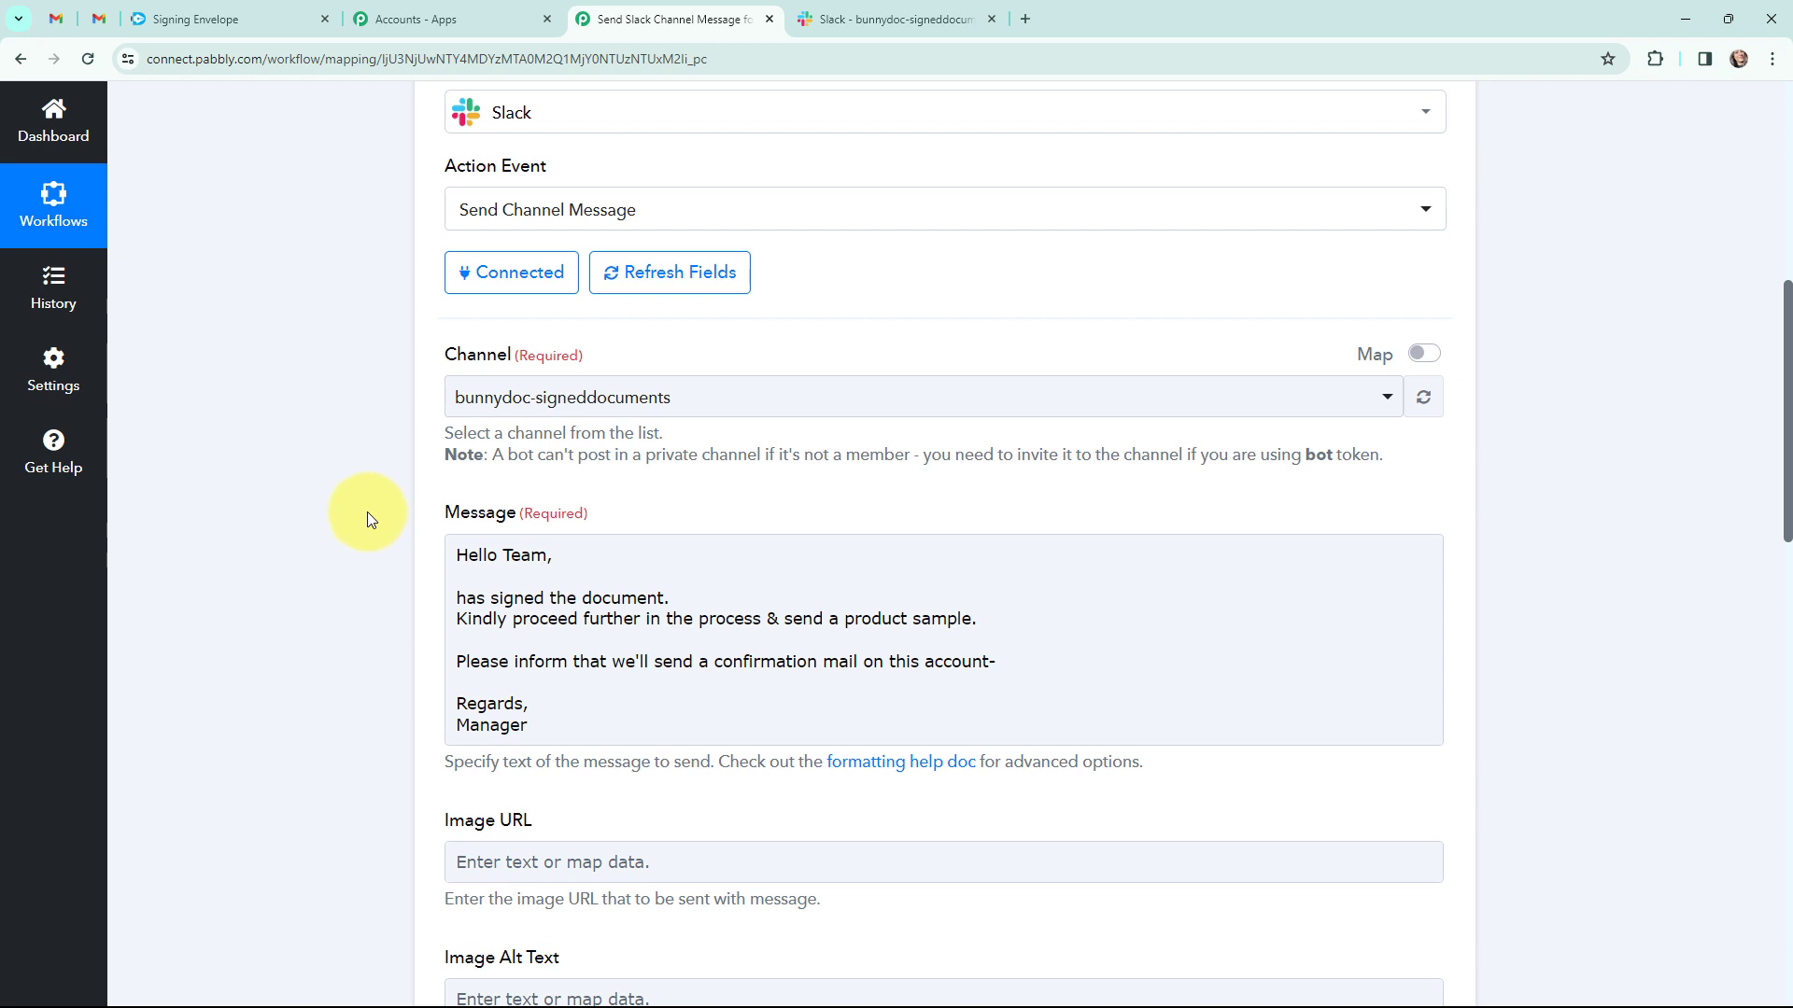
Step: Map the BunnyDoc Recipients 0 Name field into the message just before "has signed the document."
scroll(367, 512, "down", 2)
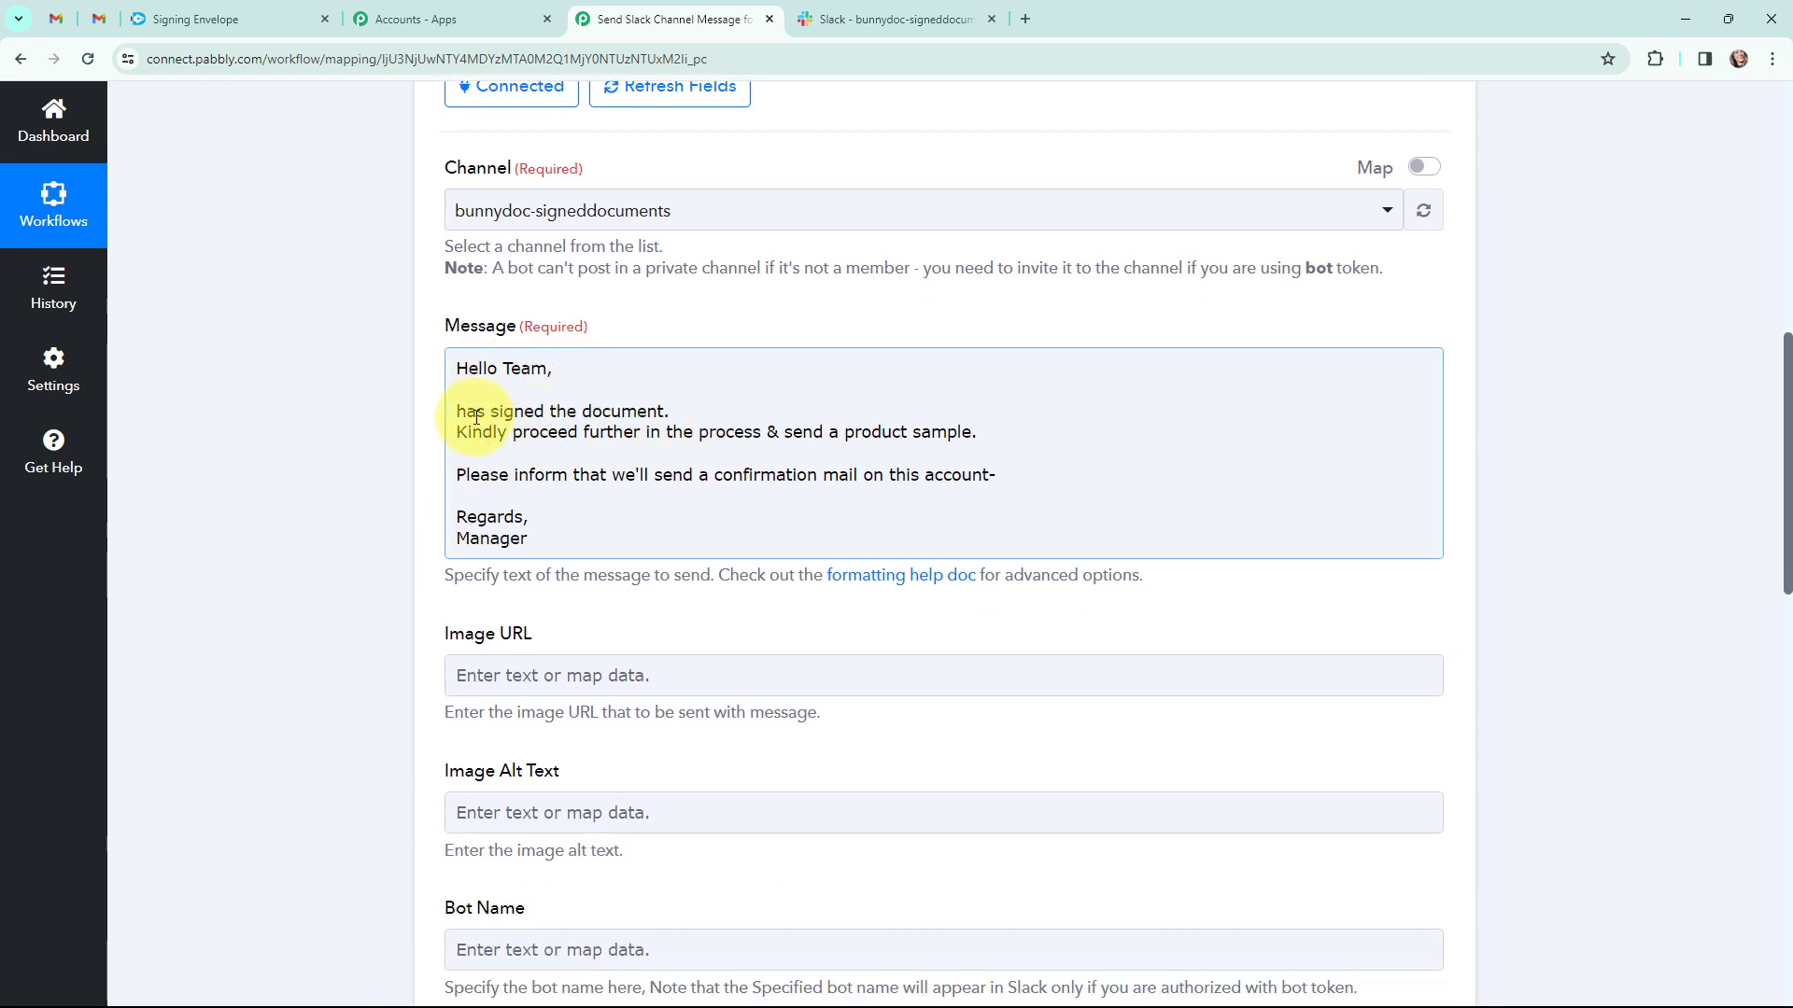
left_click(458, 412)
left_click(612, 733)
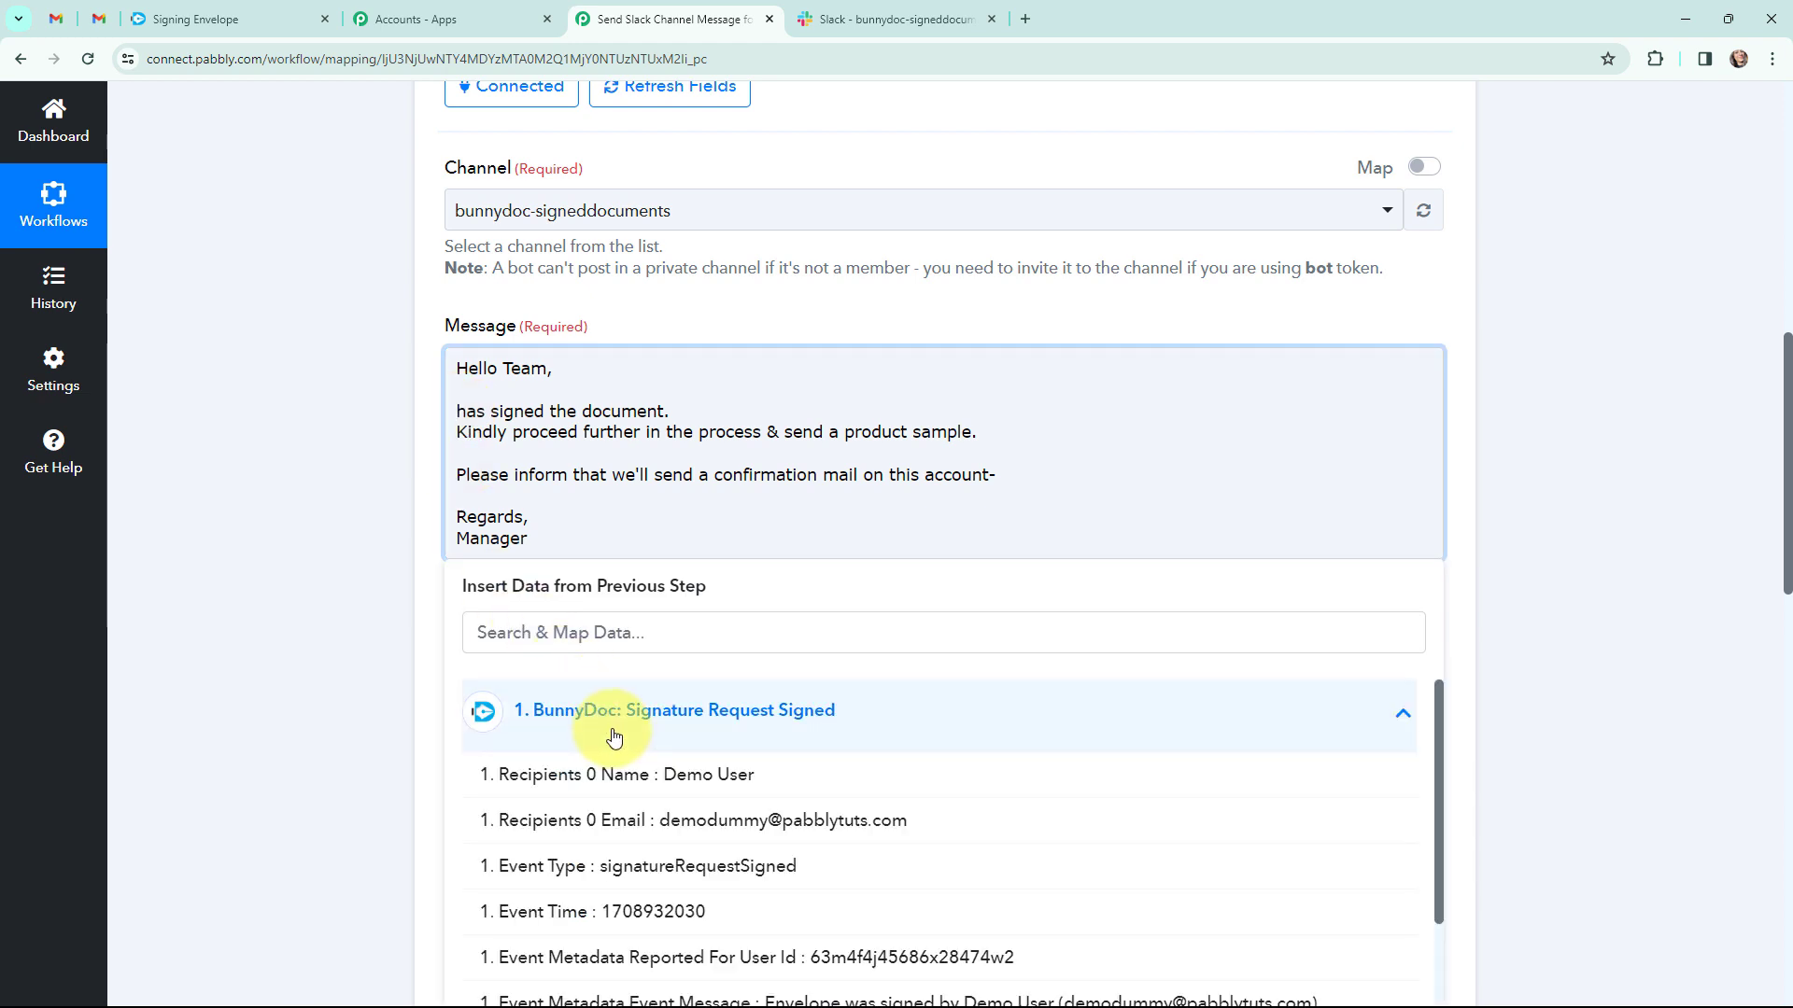
left_click(803, 777)
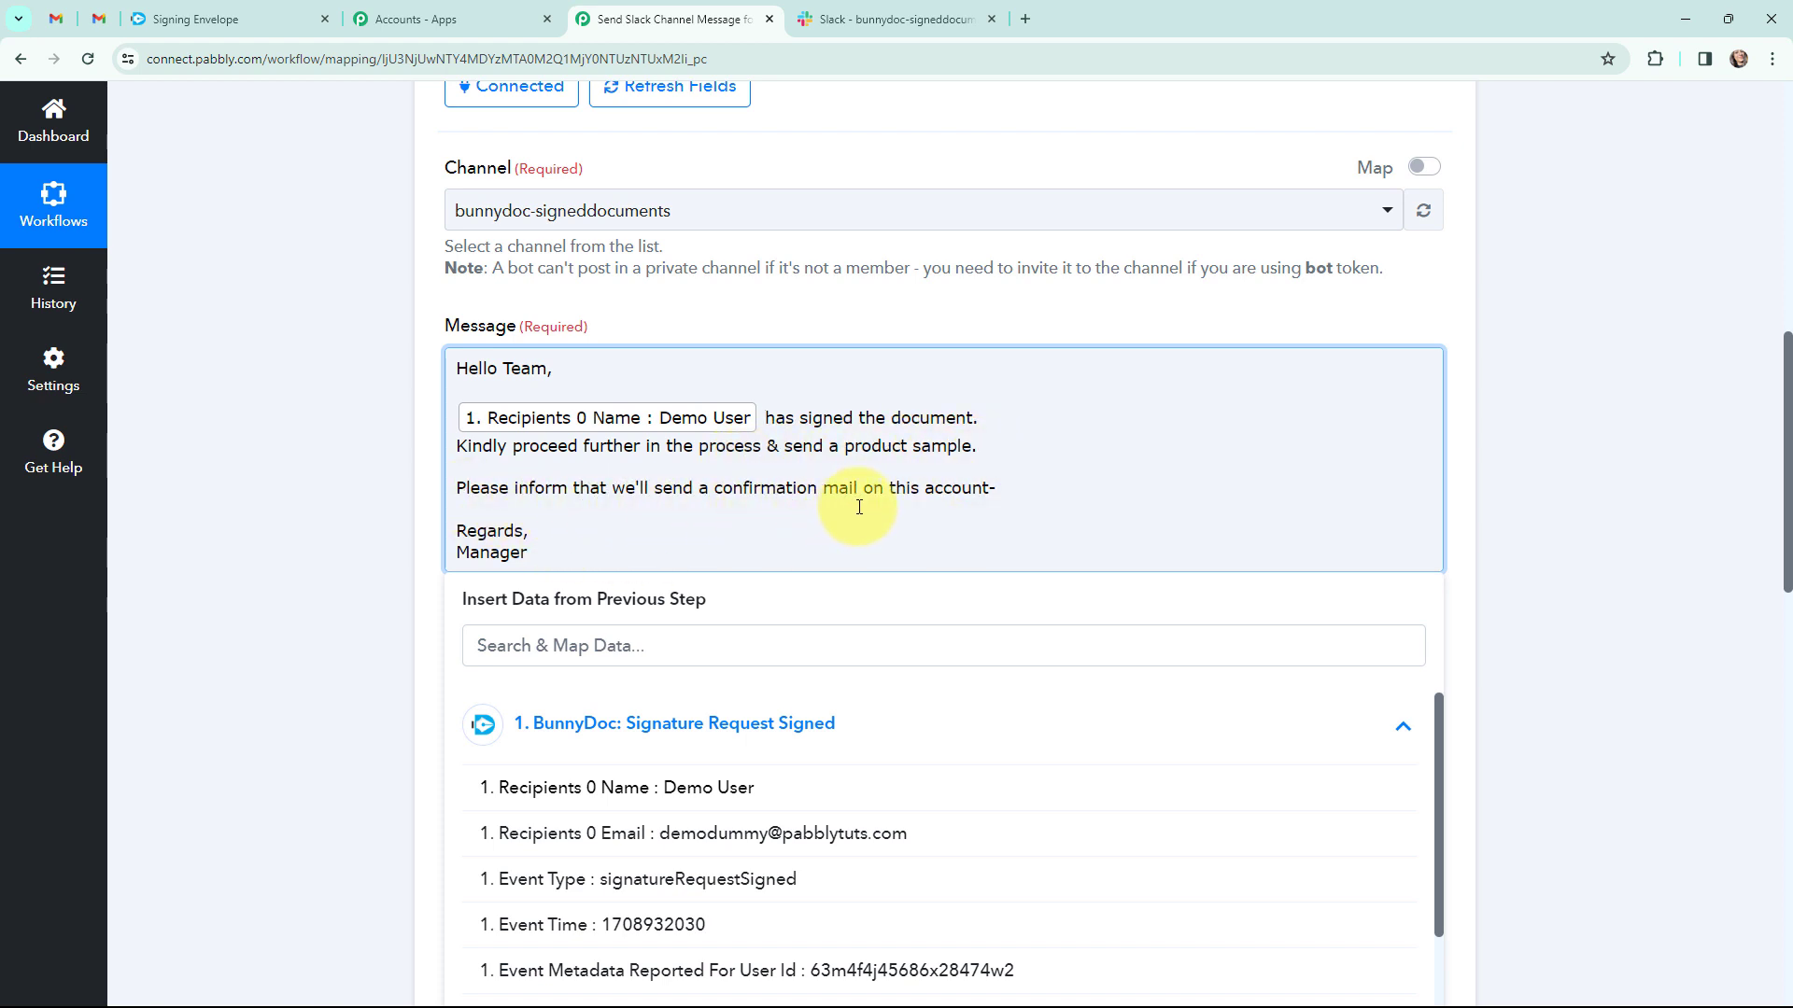
Step: Map the BunnyDoc Recipients 0 Email field into the message after "we'll send a confirmation mail on this account-"
left_click(800, 724)
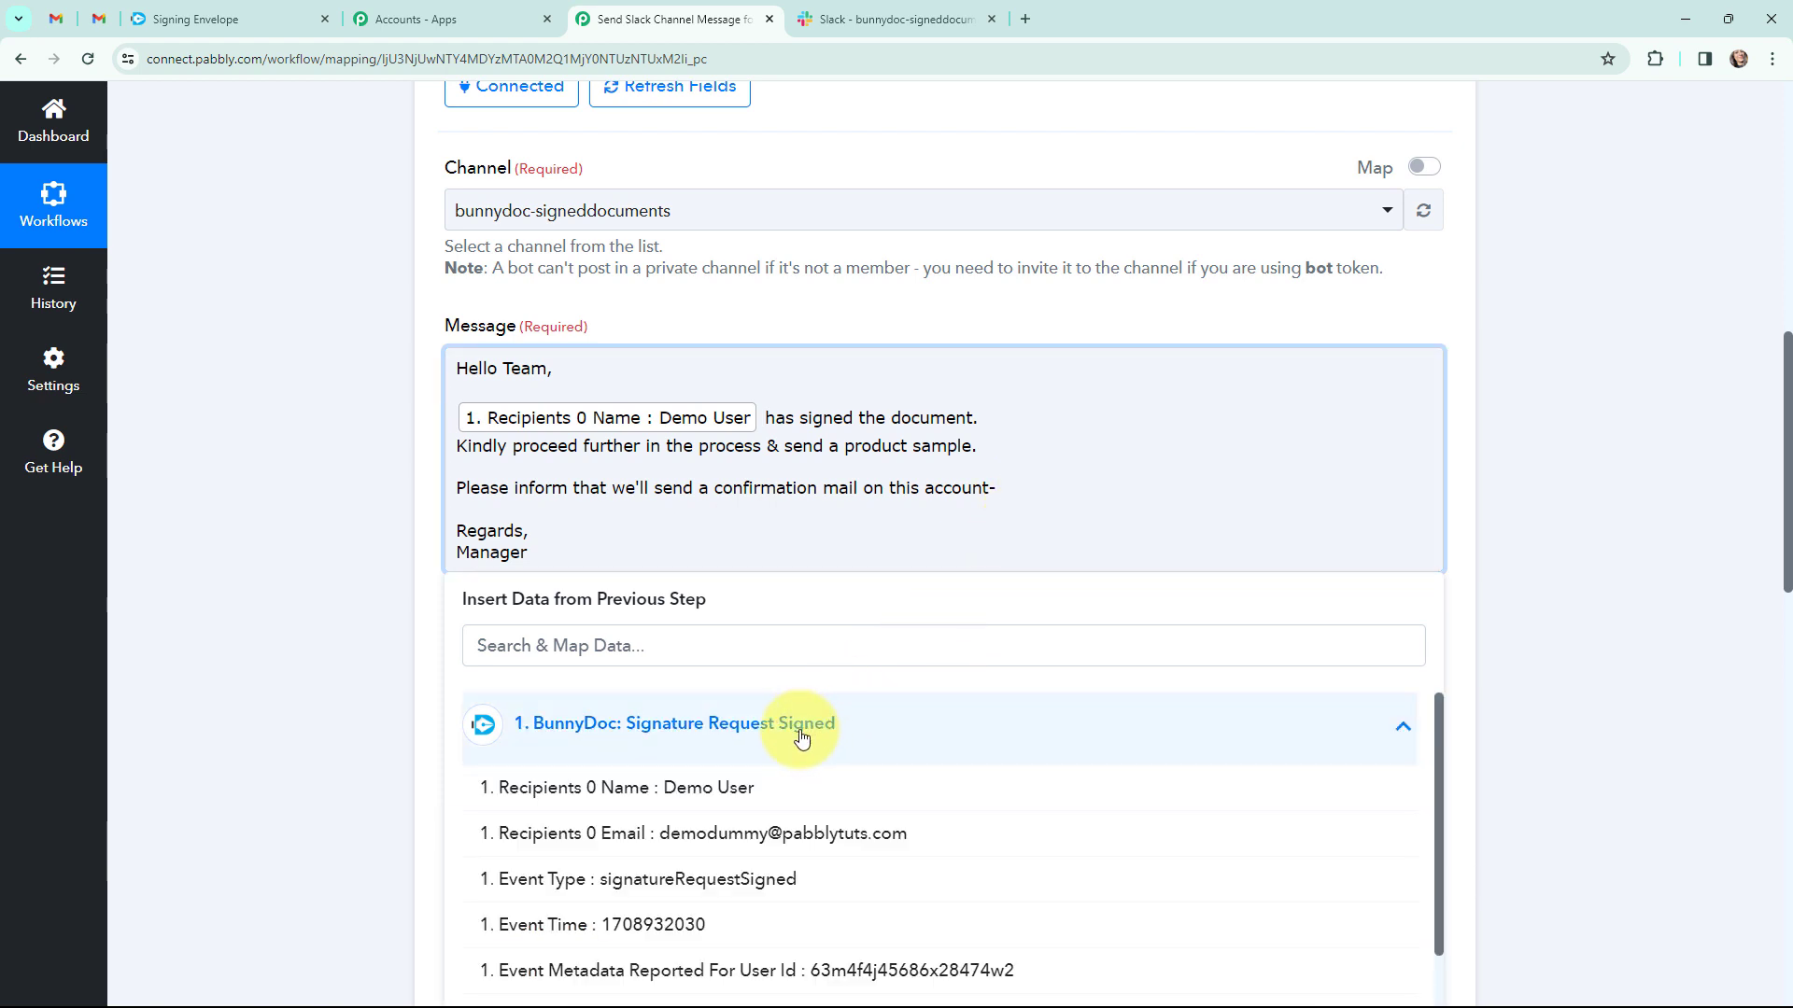
left_click(859, 833)
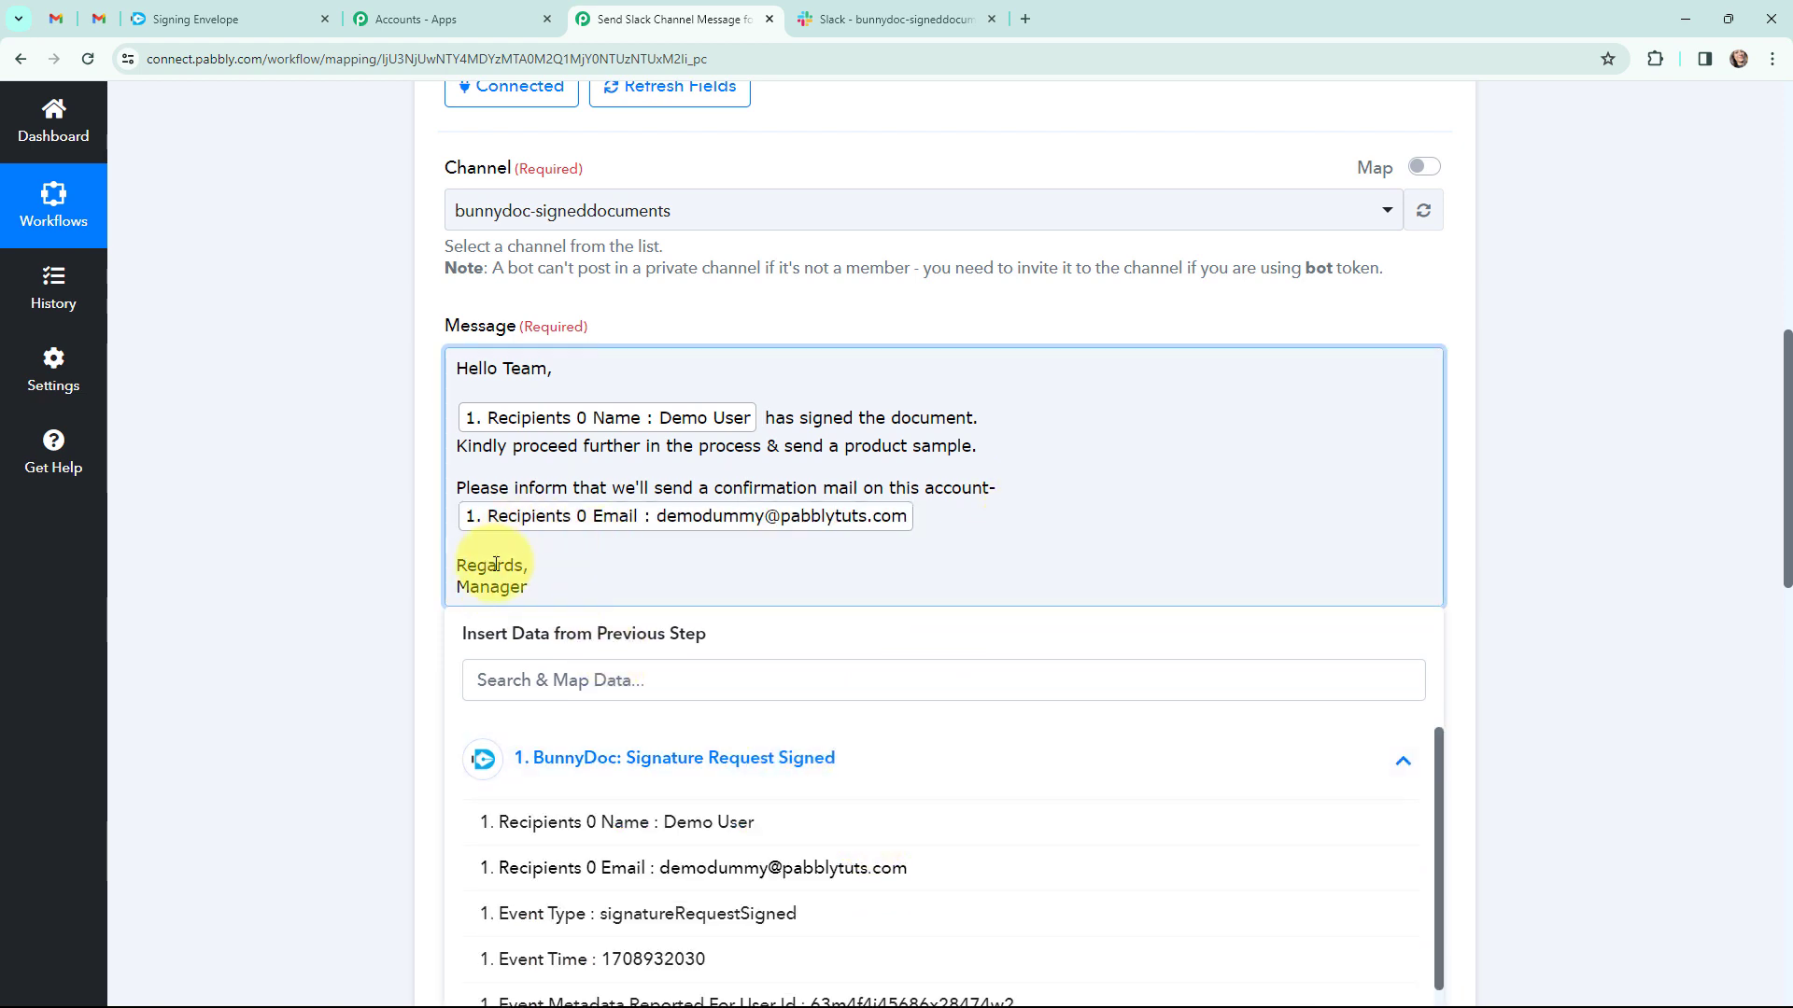
left_click(409, 536)
scroll(386, 510, "down", 1)
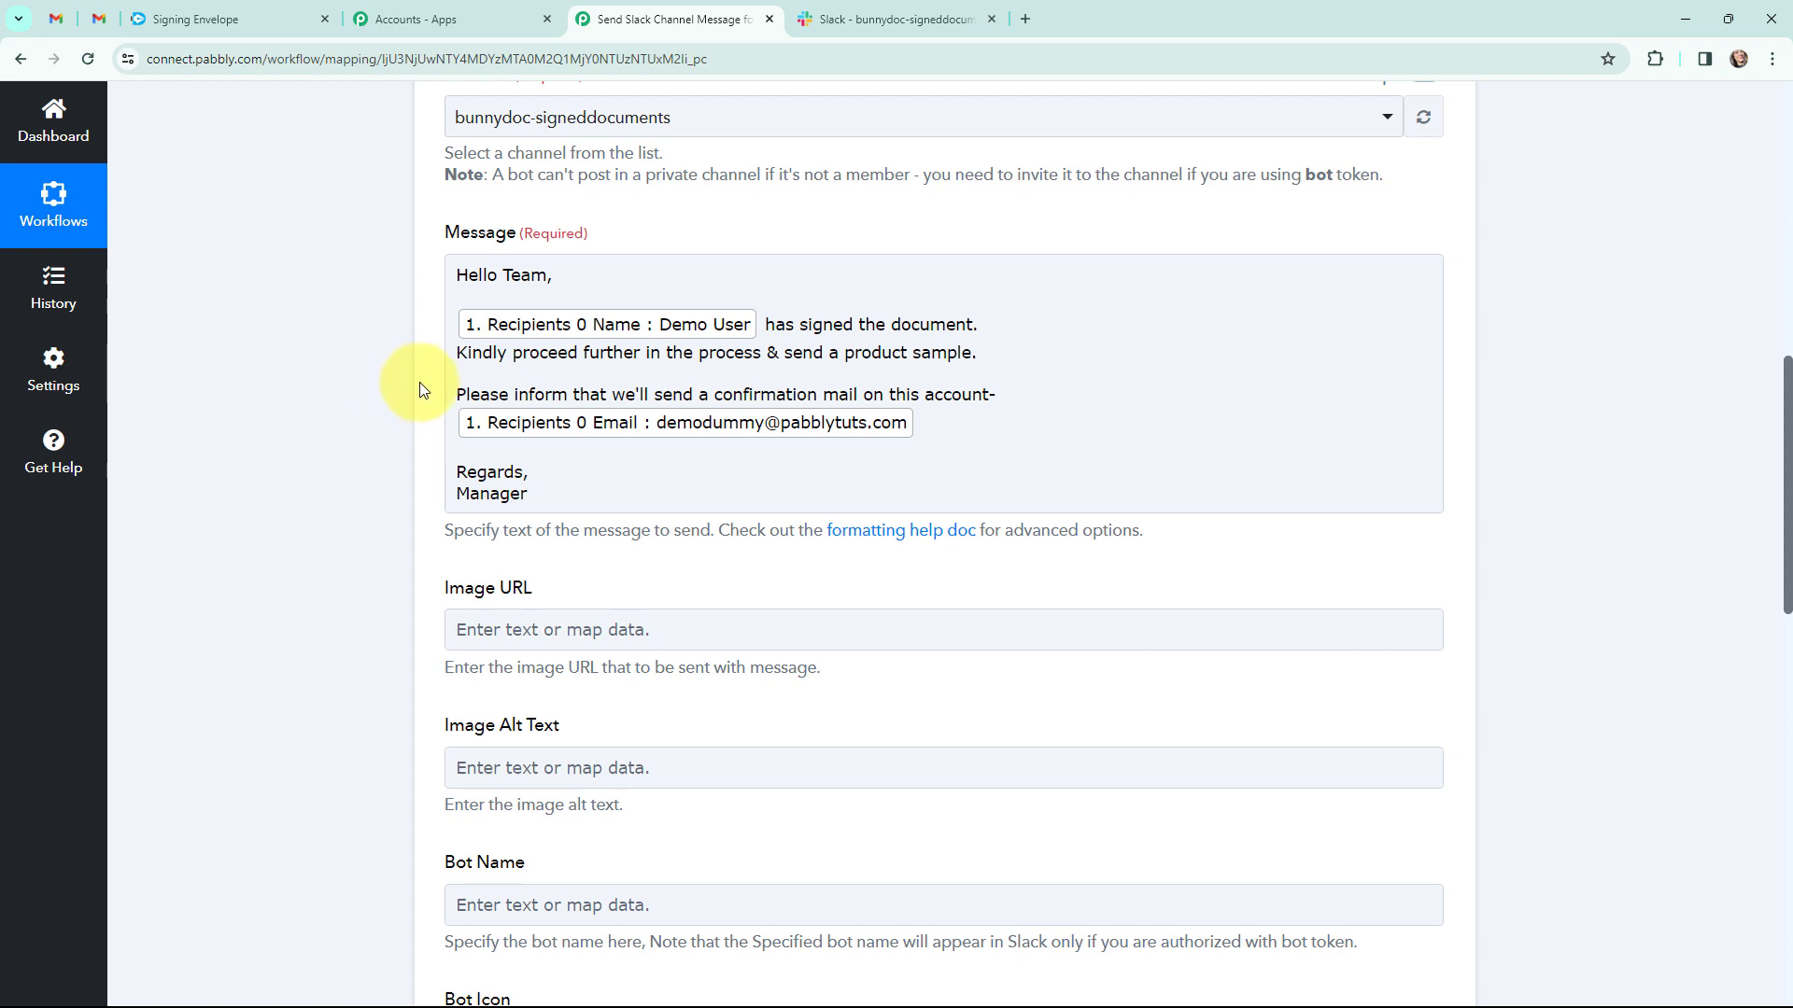
left_click(493, 331)
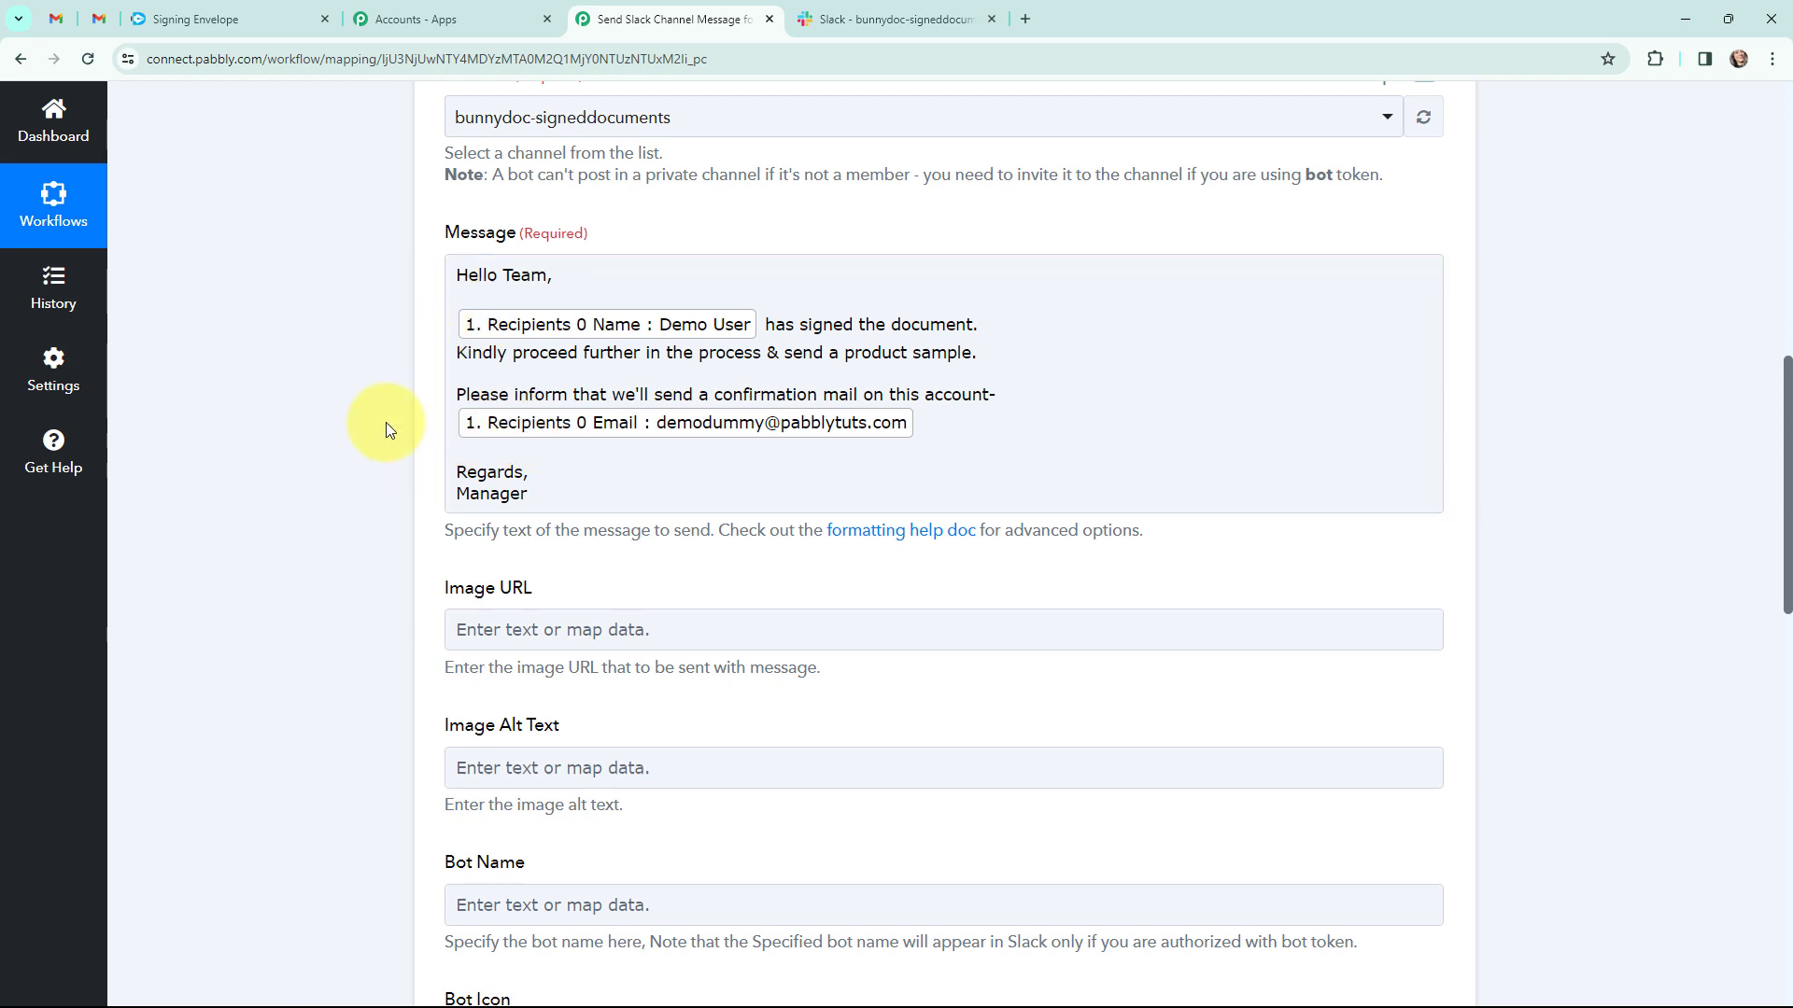
Step: Save the Slack Send Channel Message action and send a test request, leaving the optional image, bot and thread fields blank
scroll(389, 429, "down", 4)
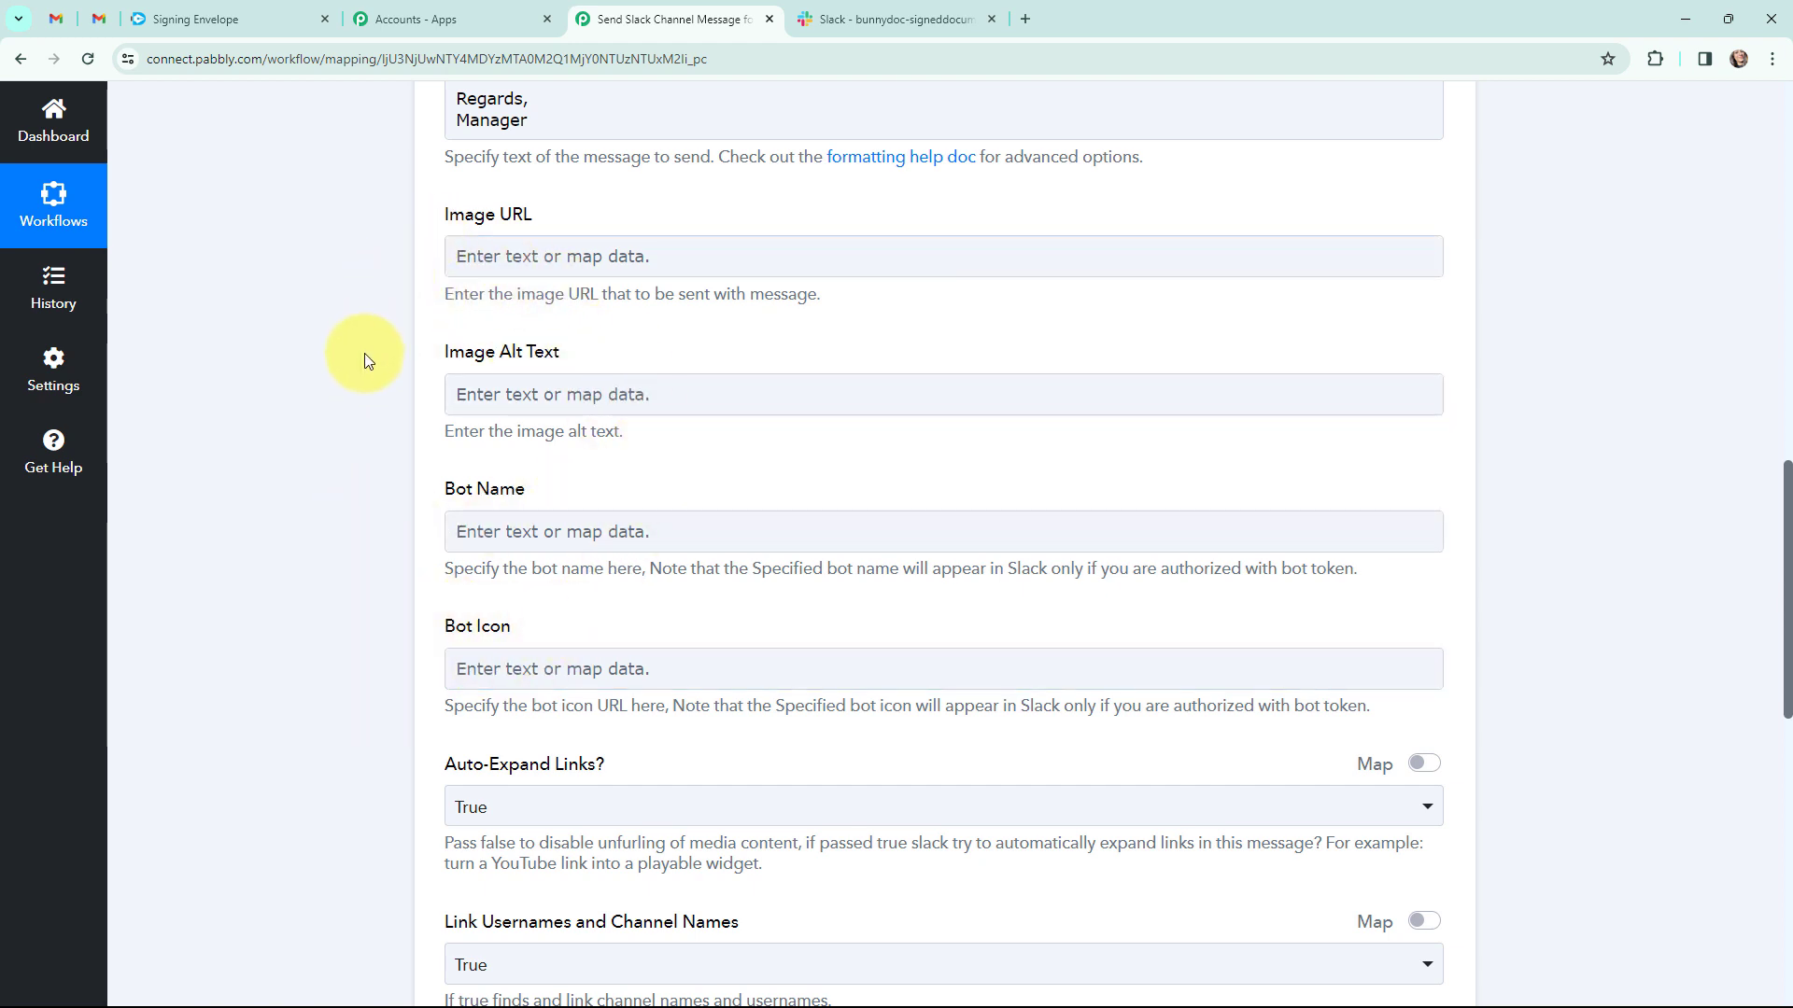
scroll(364, 353, "down", 5)
scroll(365, 353, "down", 3)
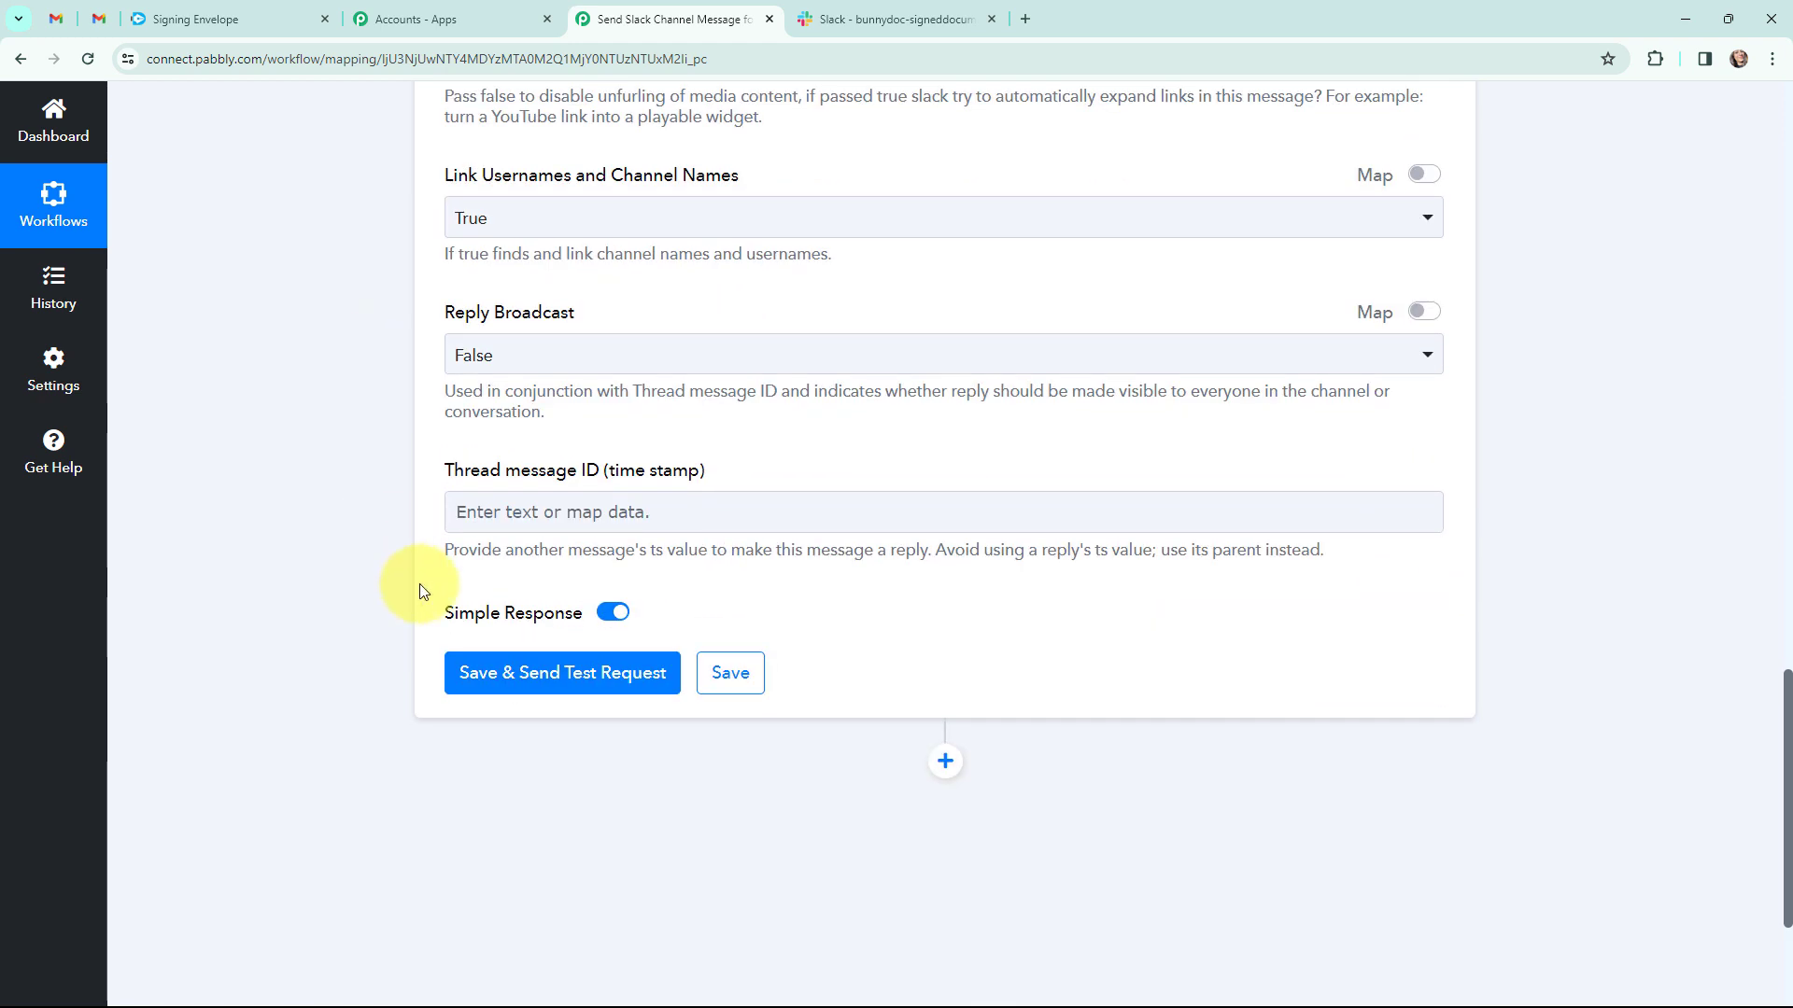
left_click(551, 676)
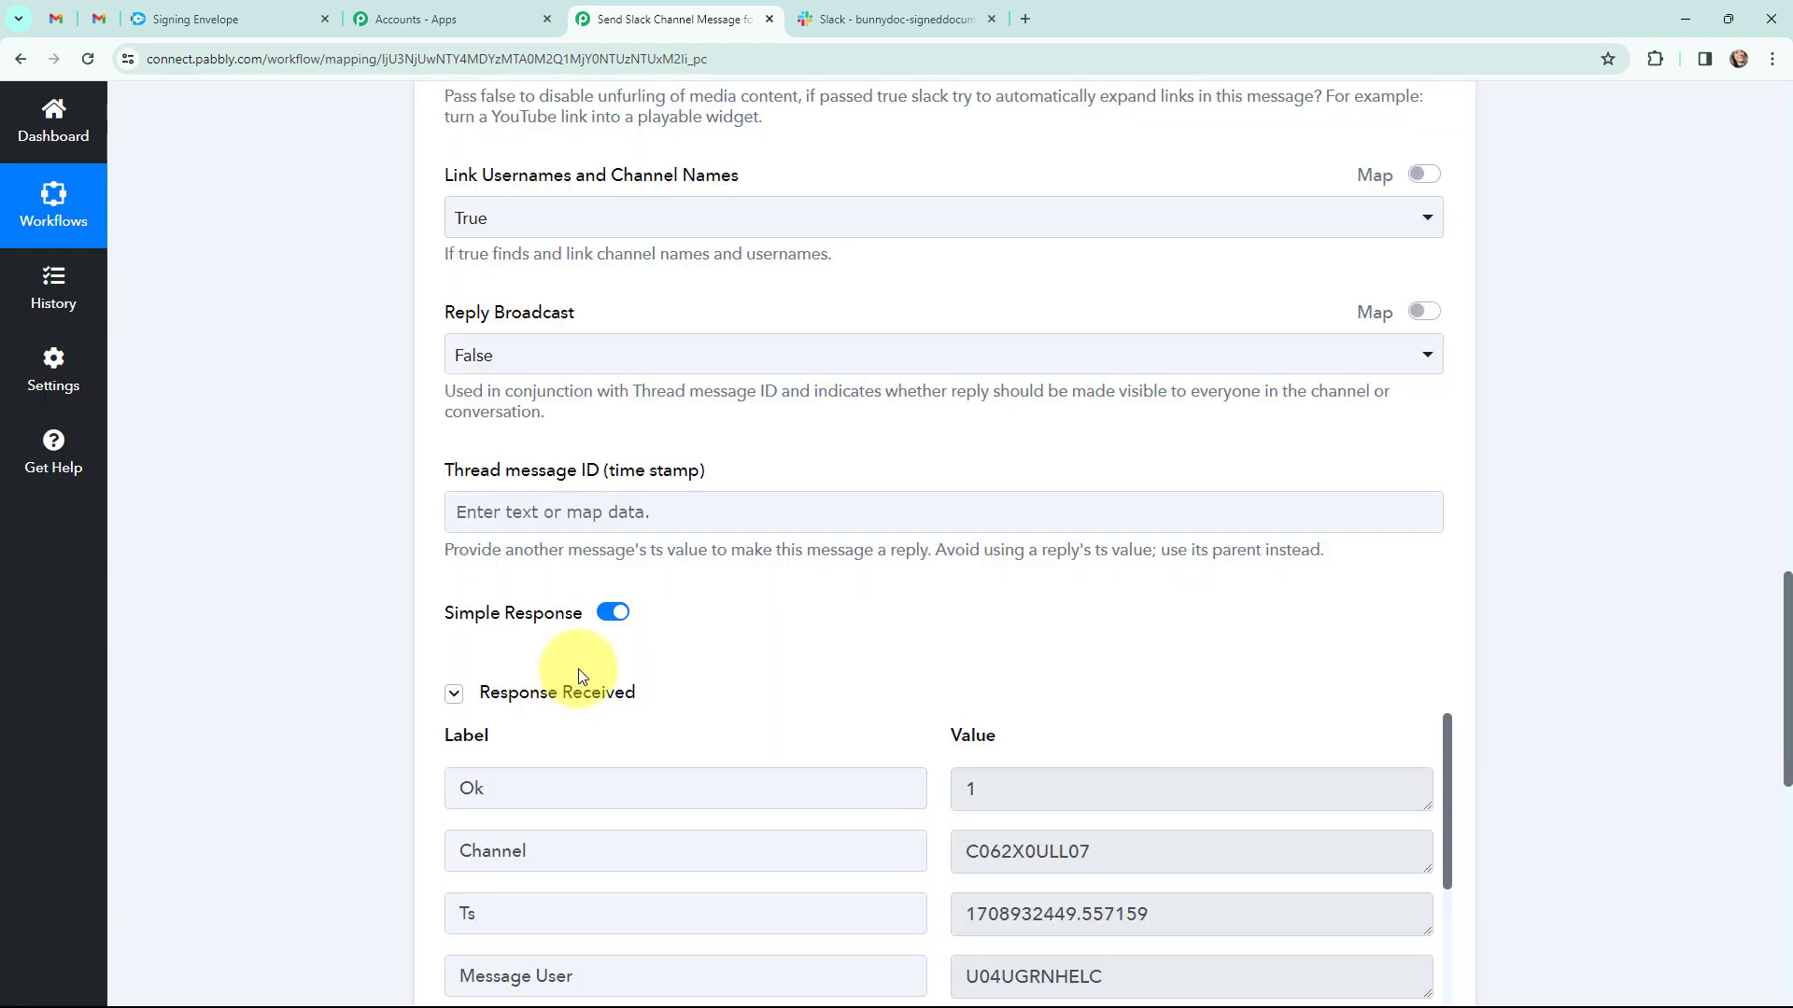
Step: Examine the test response, enlarging its Message Text value, and switch to Slack to check the bunnydoc-signeddocuments channel for the message
scroll(908, 460, "down", 4)
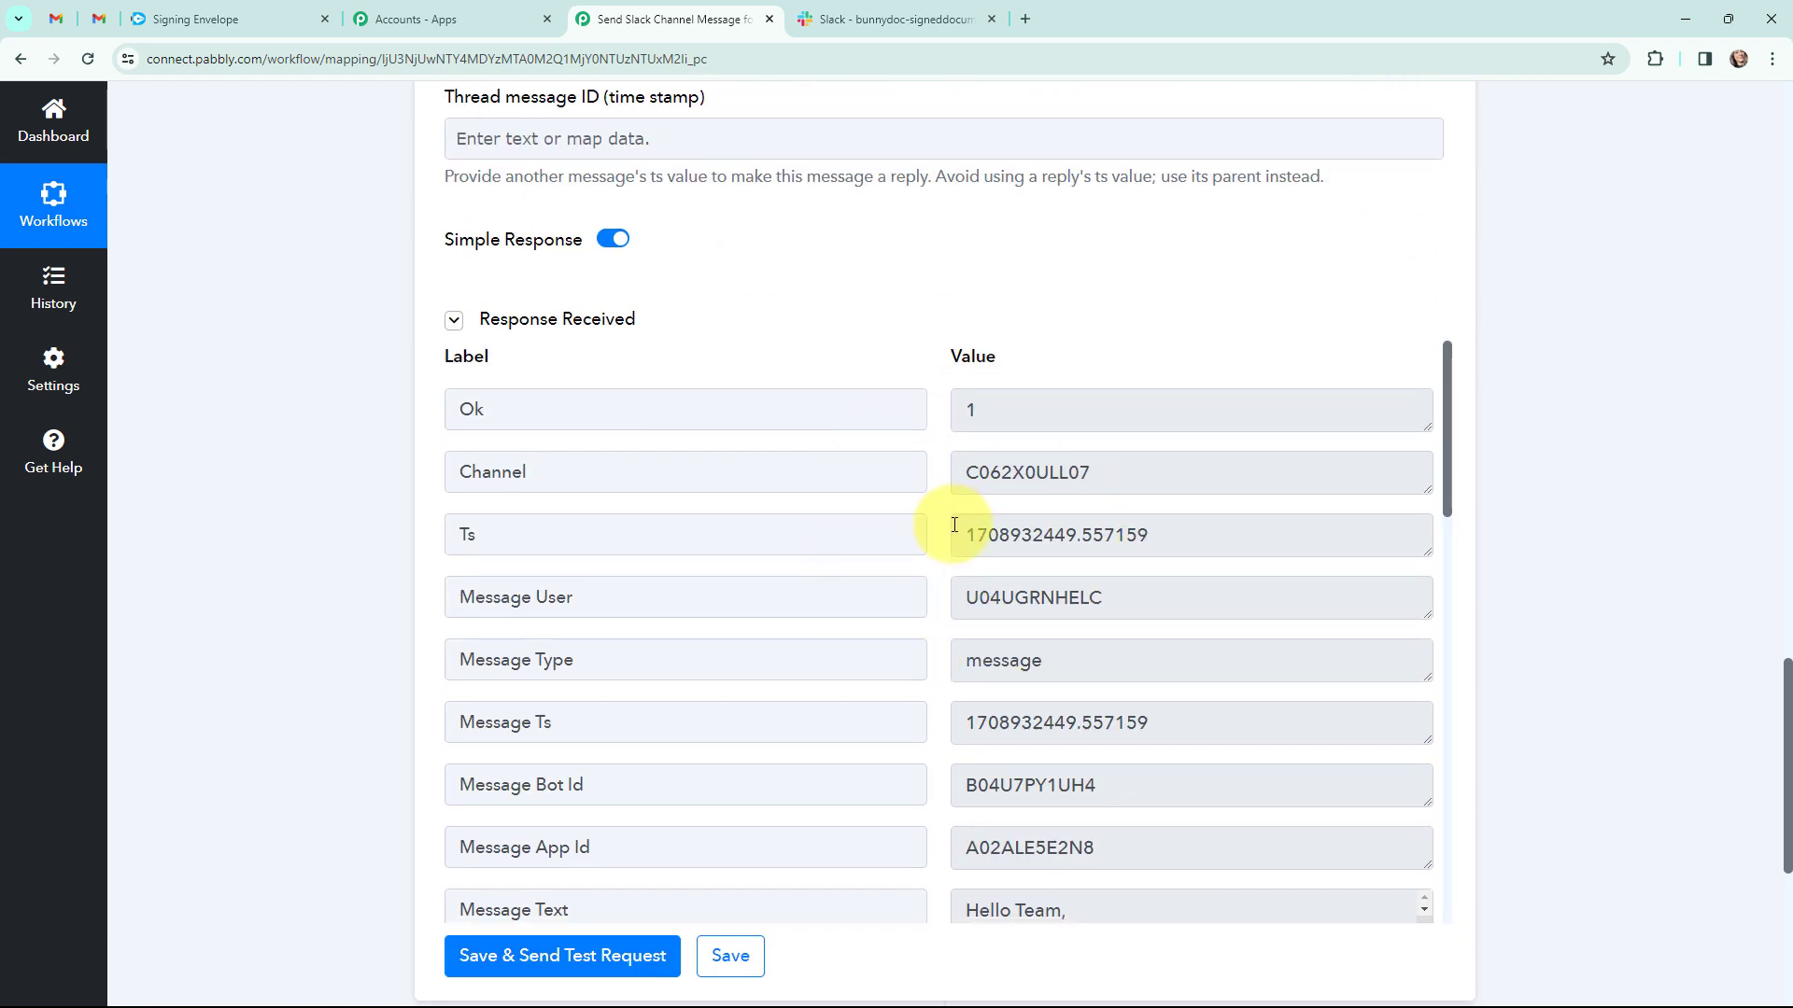
scroll(990, 515, "down", 3)
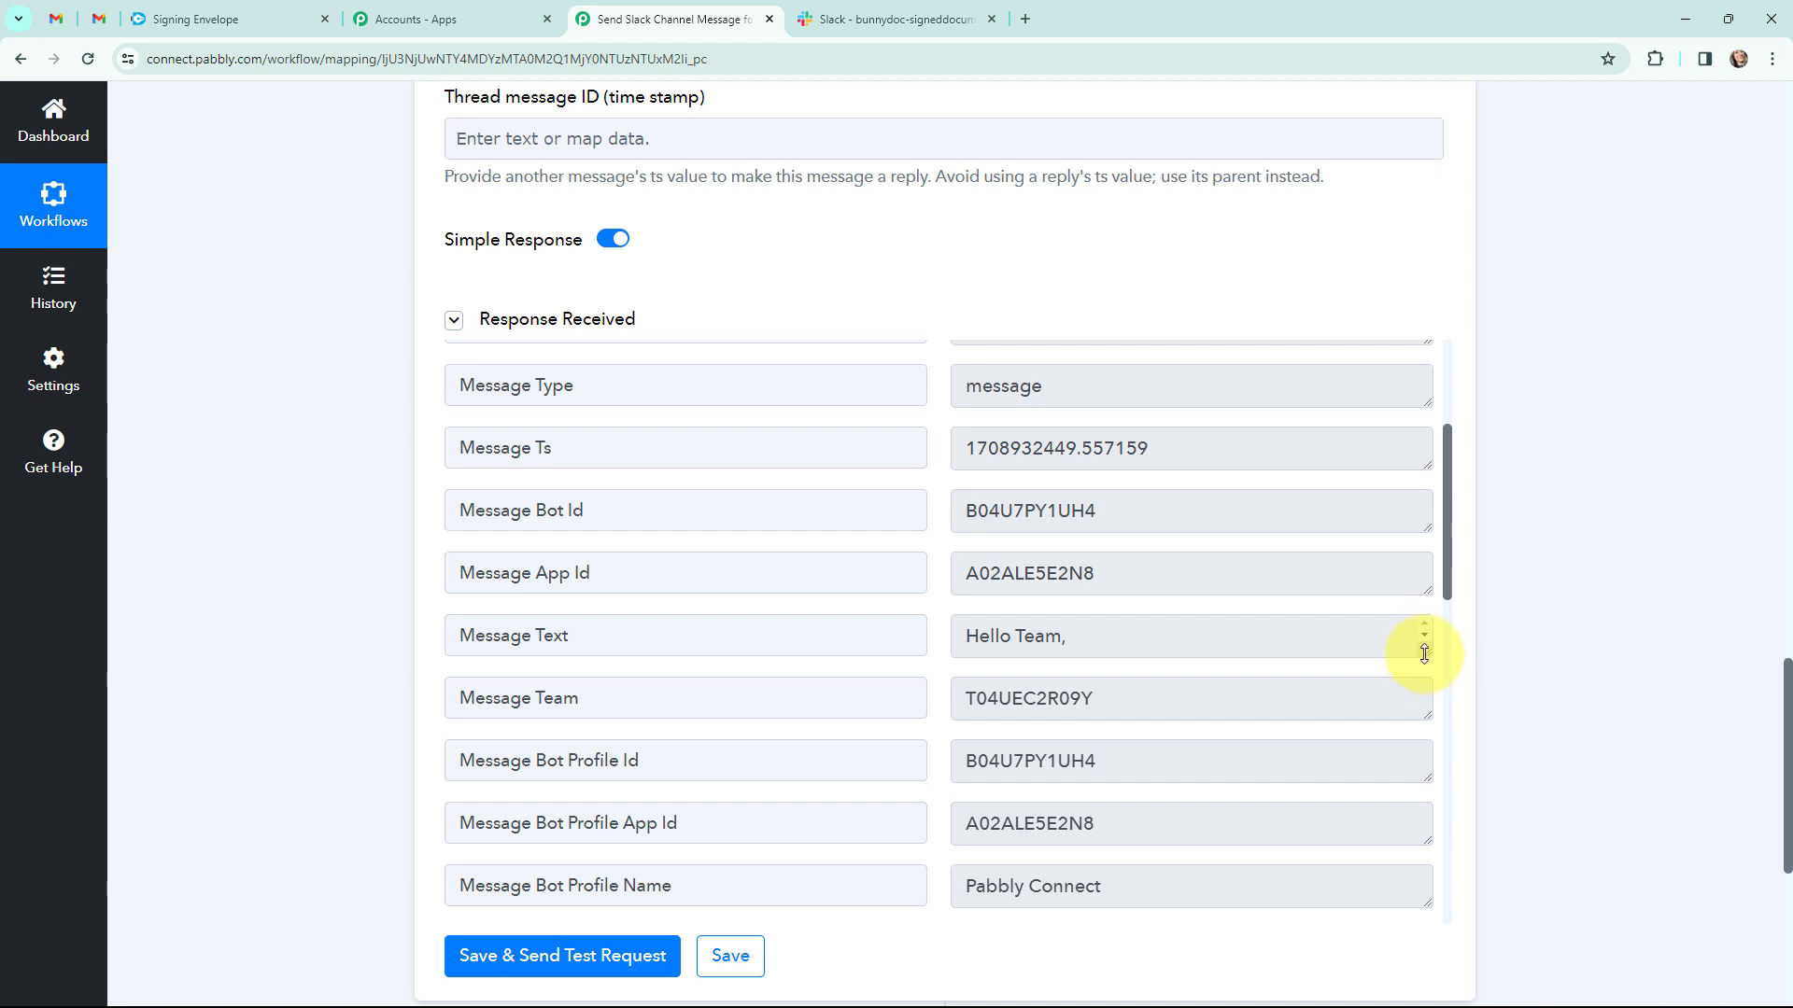
left_click_drag(1425, 654, 1429, 928)
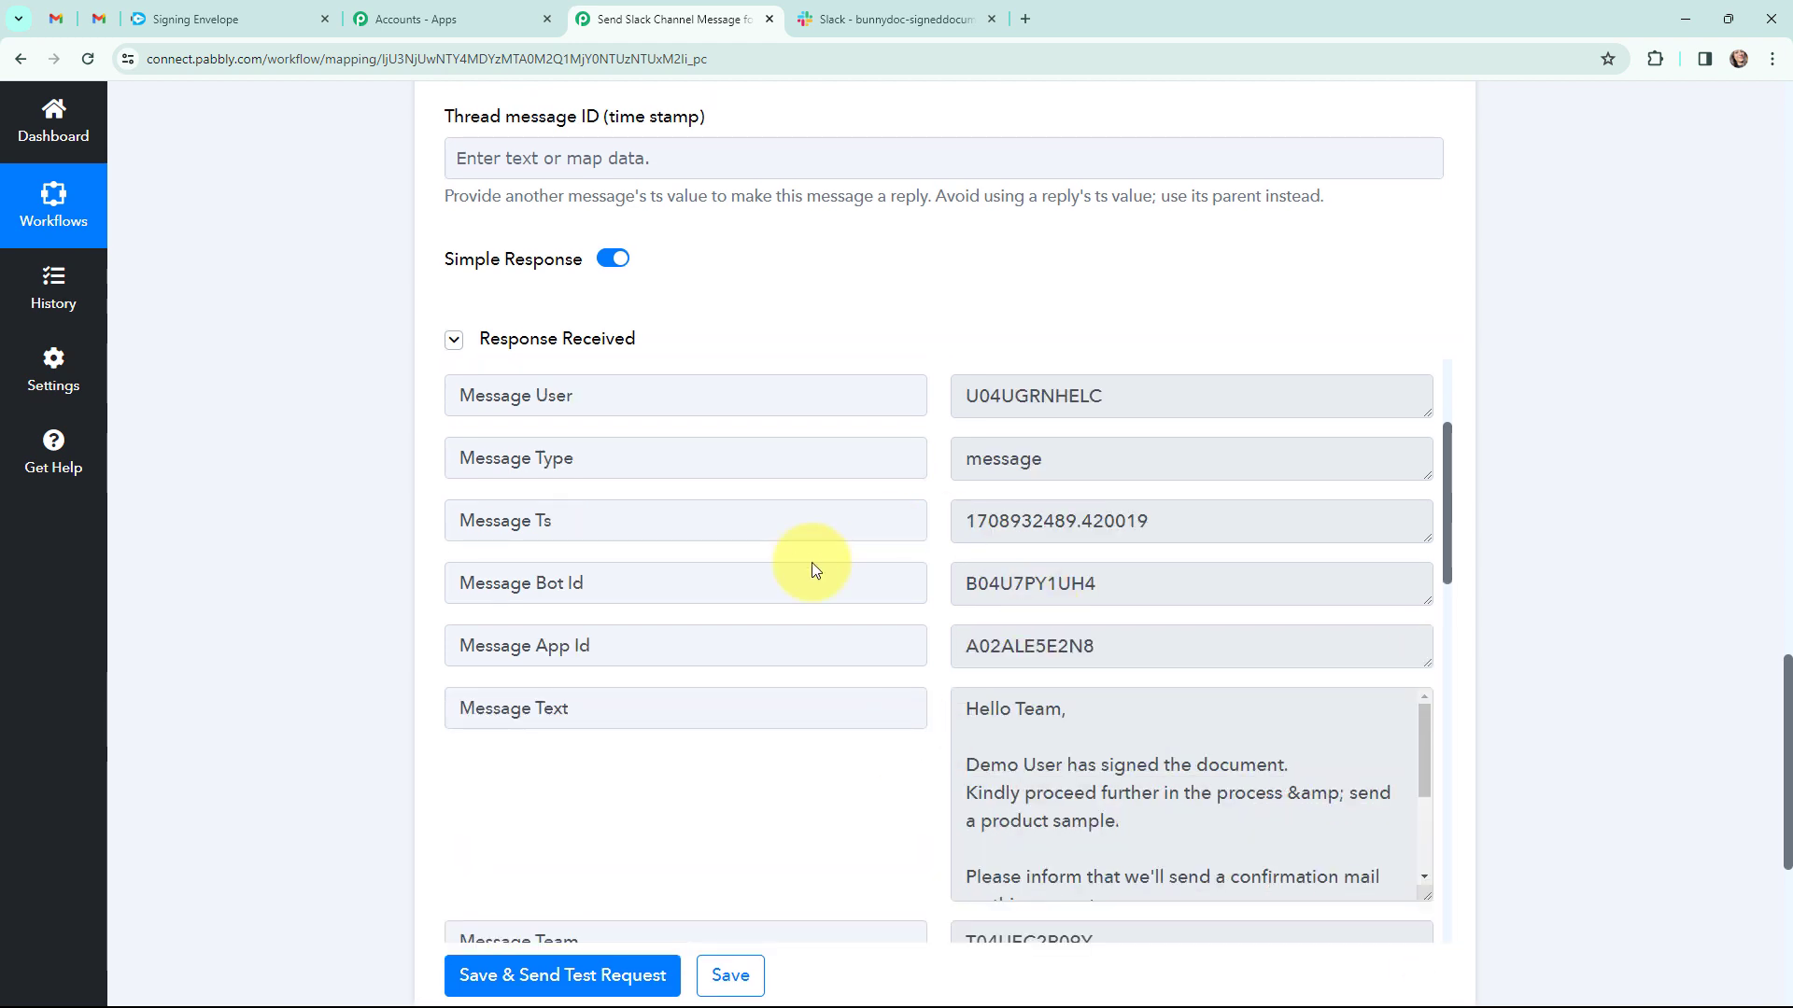
left_click(836, 18)
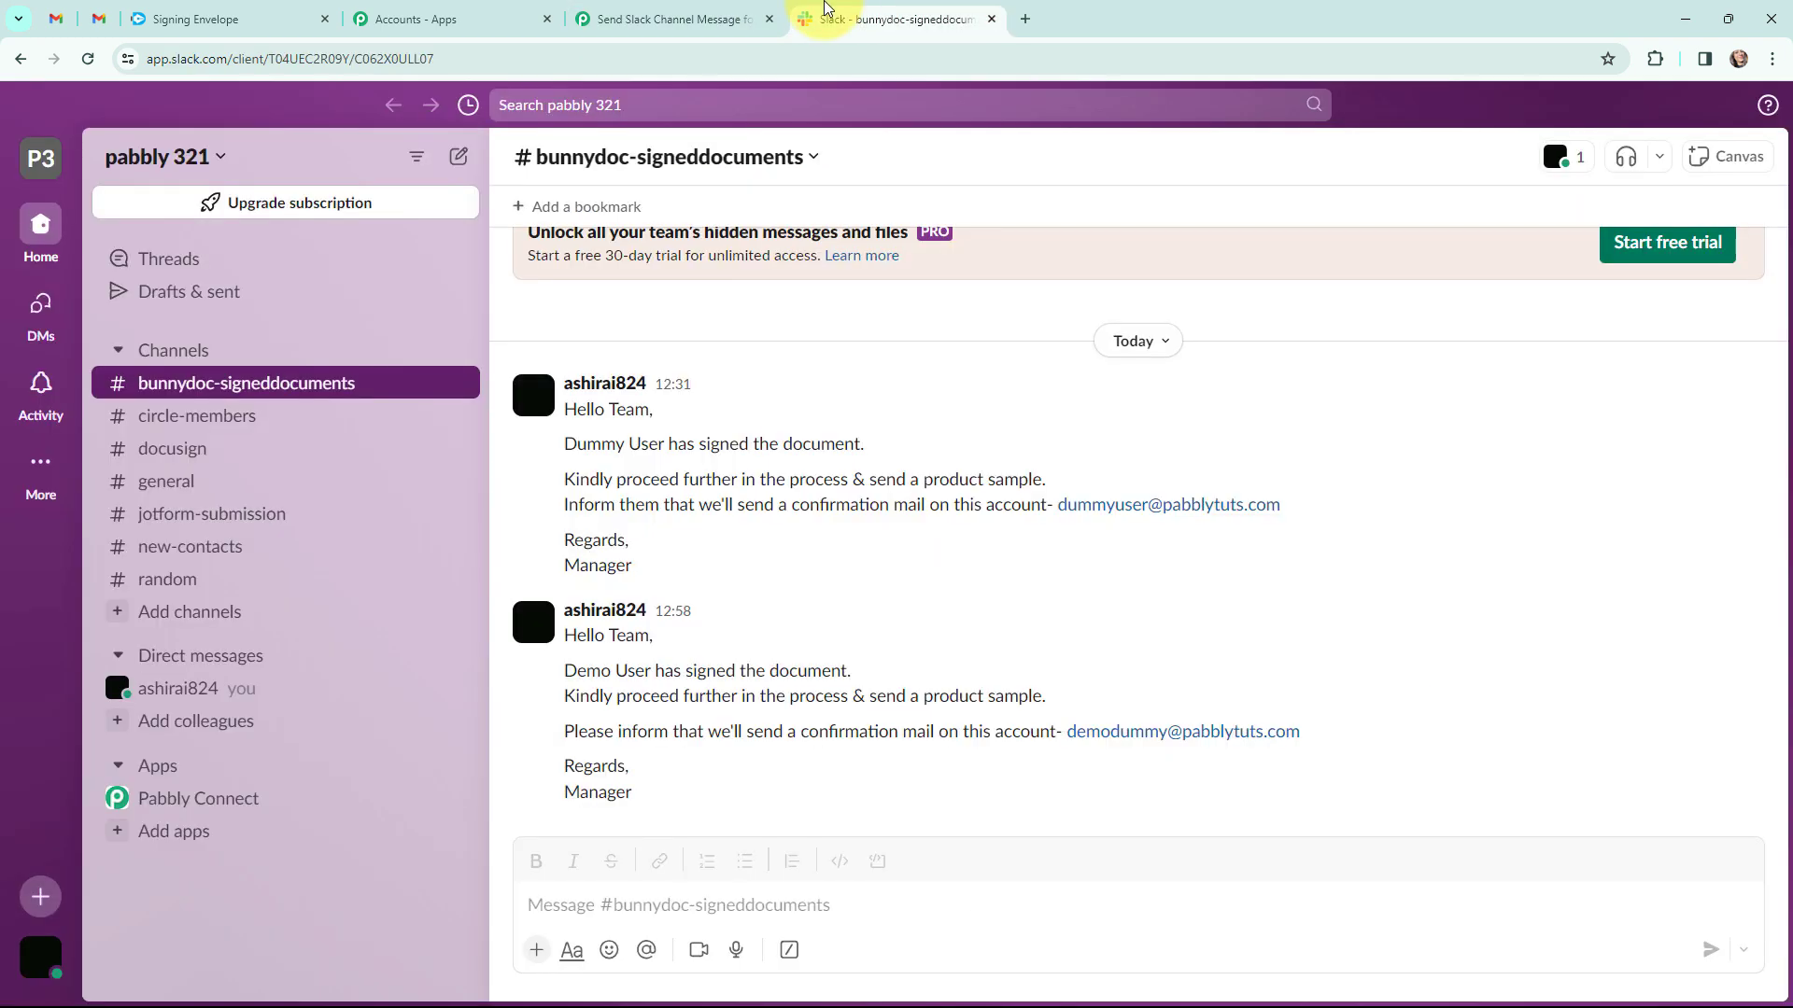